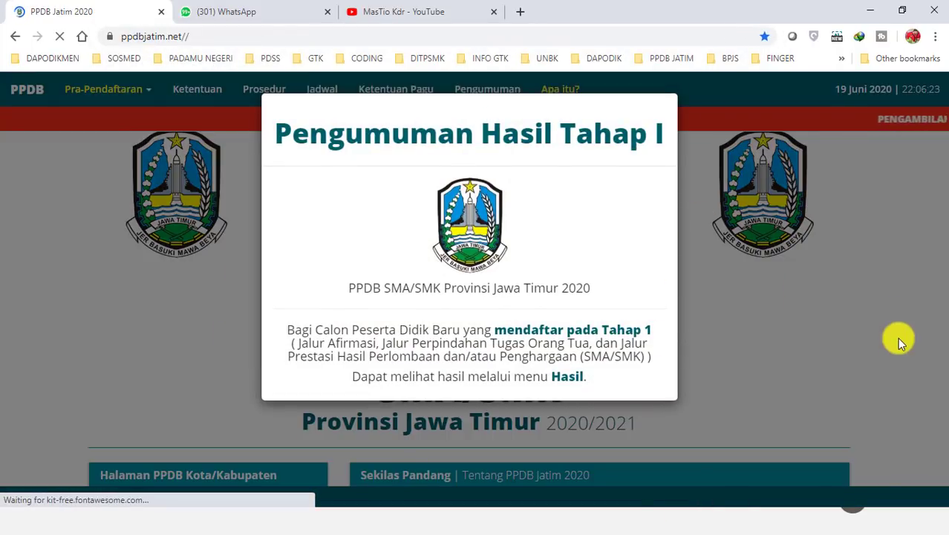
Dismiss the announcement and select KABUPATEN KEDIRI from the Kota/Kabupaten list
left_click(890, 259)
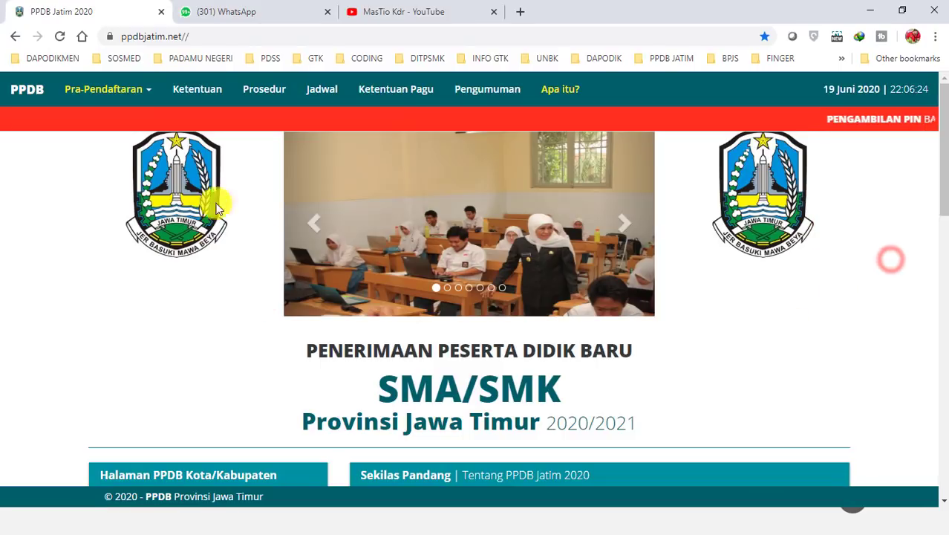
scroll(267, 294, "down", 2)
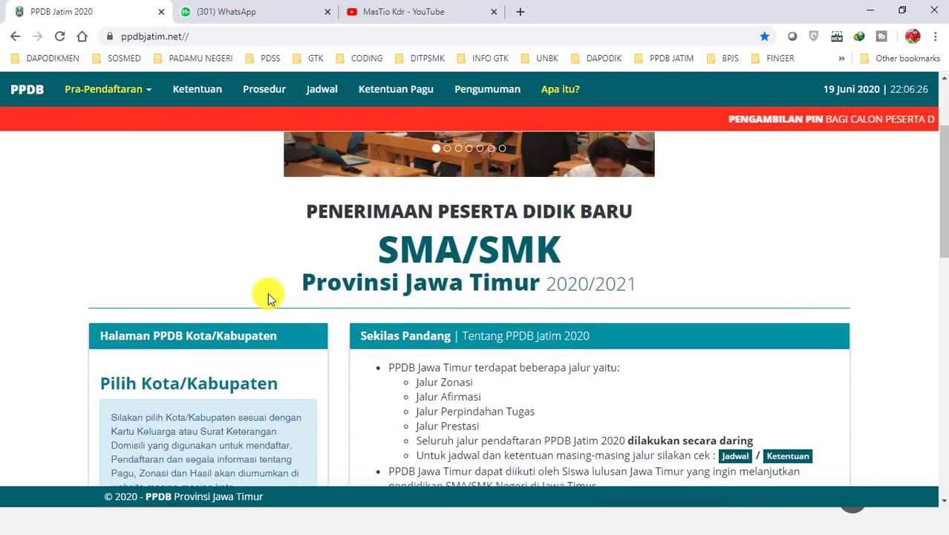
scroll(234, 333, "down", 2)
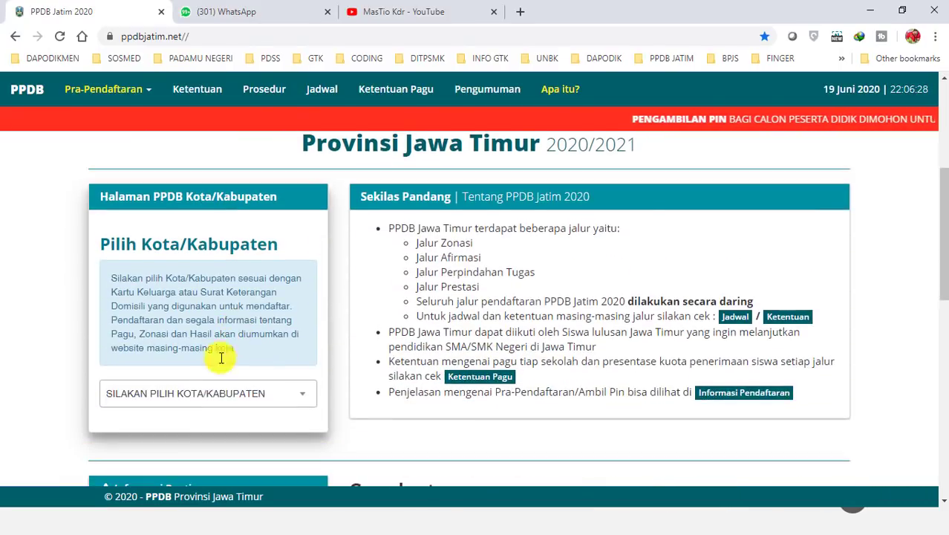
left_click(215, 399)
type("kediri")
key("BackSpace")
key("BackSpace")
key("BackSpace")
type("diri")
key("Down")
key("Return")
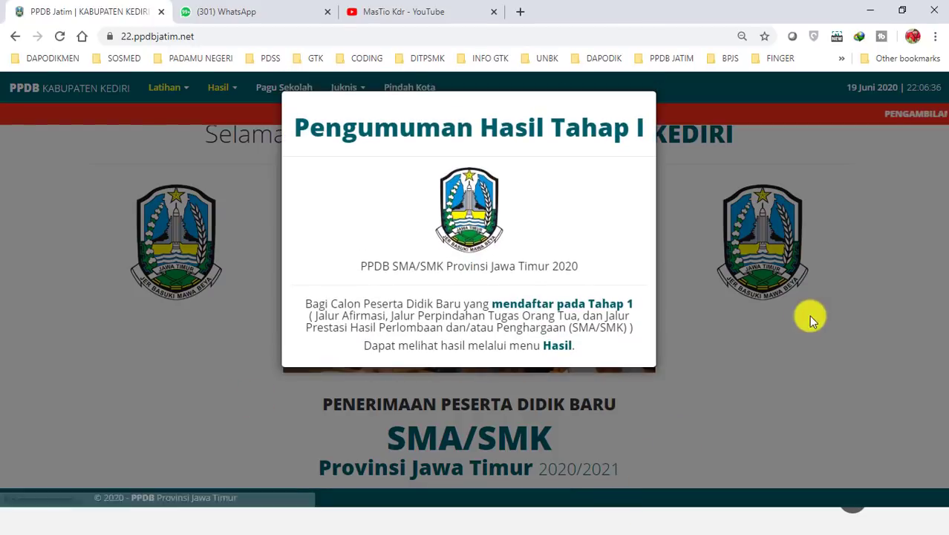
Close the Kediri site's announcement popup and point out its welcome heading
left_click(835, 271)
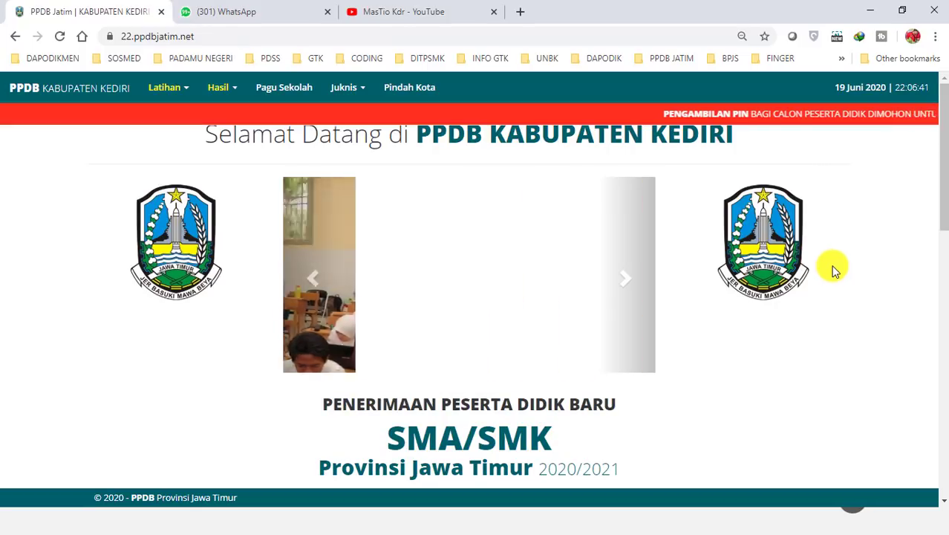
scroll(794, 291, "down", 2)
scroll(799, 284, "up", 2)
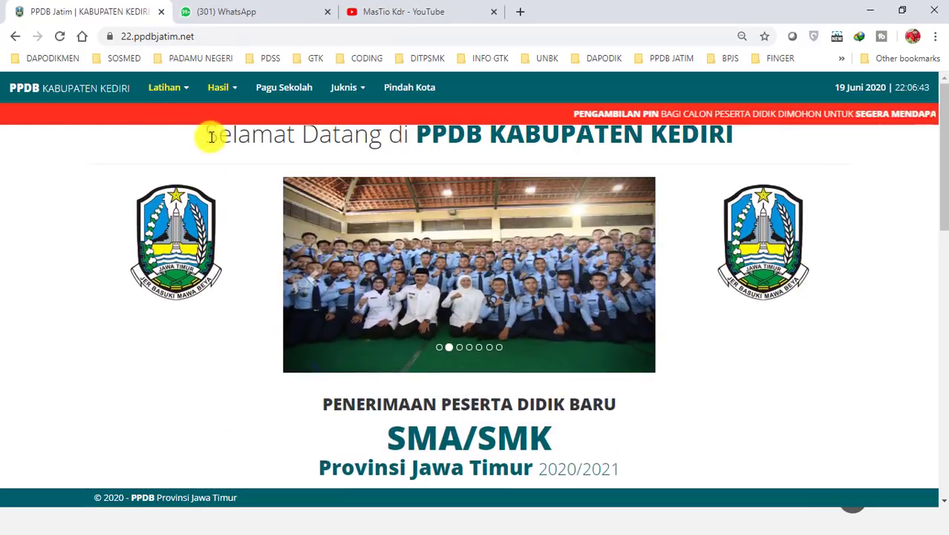
left_click_drag(724, 113, 729, 139)
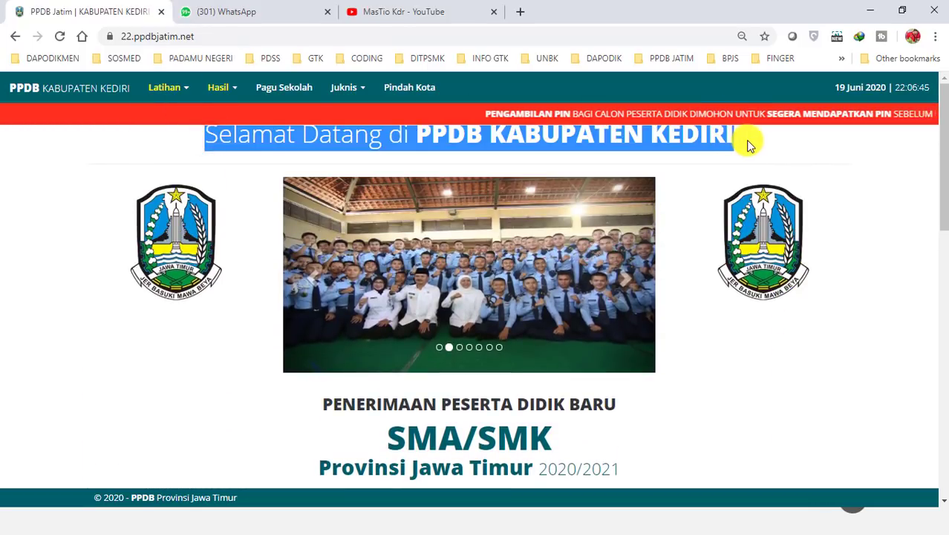
left_click(746, 143)
Go to Latihan > Latihan Pendaftaran SMA, pointing out the ticker's LATIHAN PENDAFTARAN notice
left_click(182, 90)
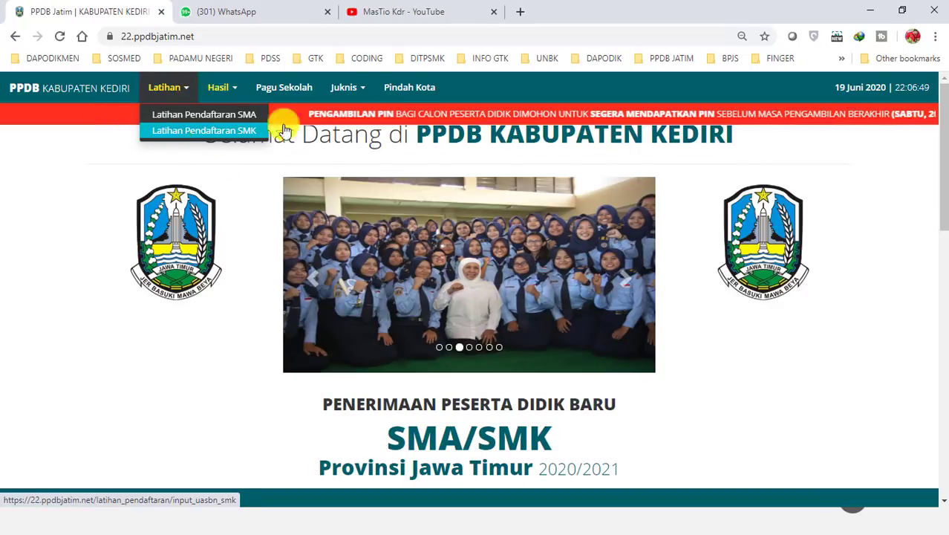
left_click_drag(381, 107, 625, 116)
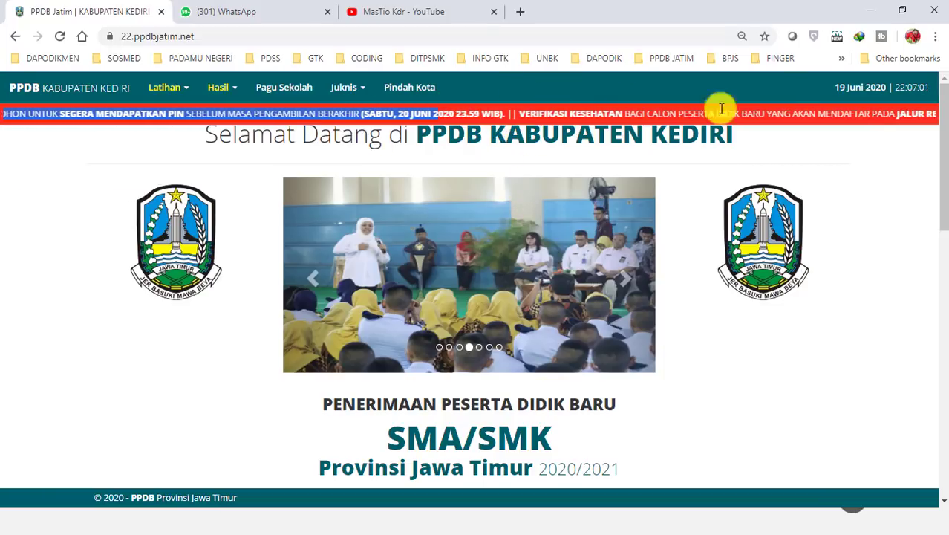
left_click_drag(745, 112, 911, 130)
left_click(857, 115)
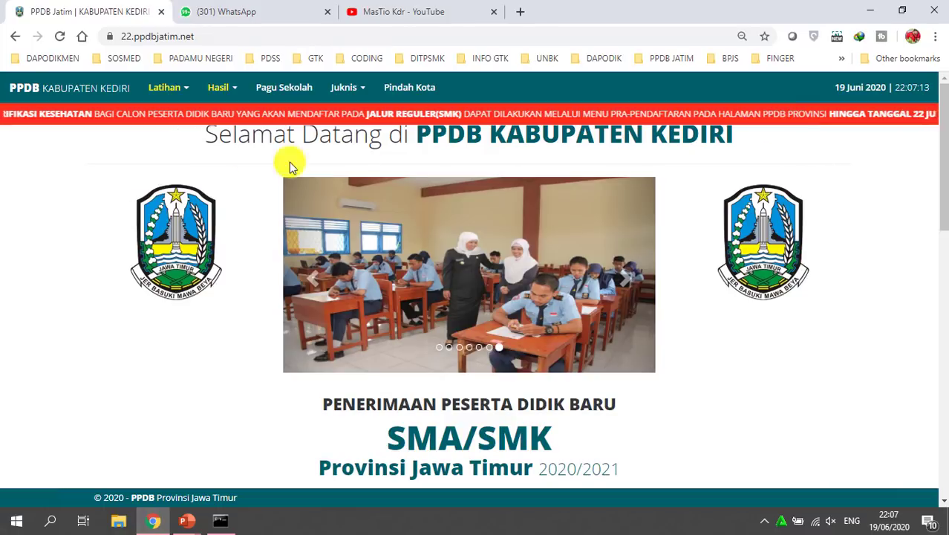
left_click(180, 87)
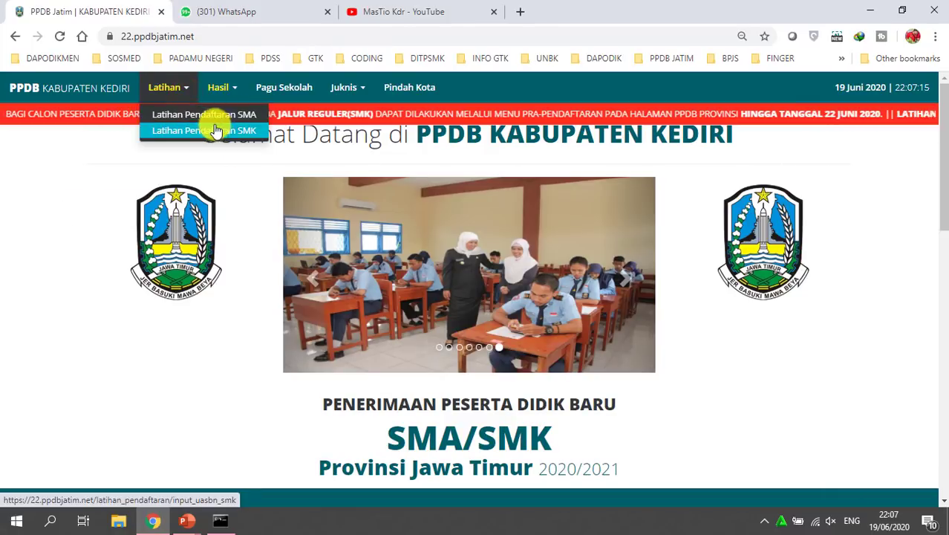
left_click_drag(862, 111, 813, 119)
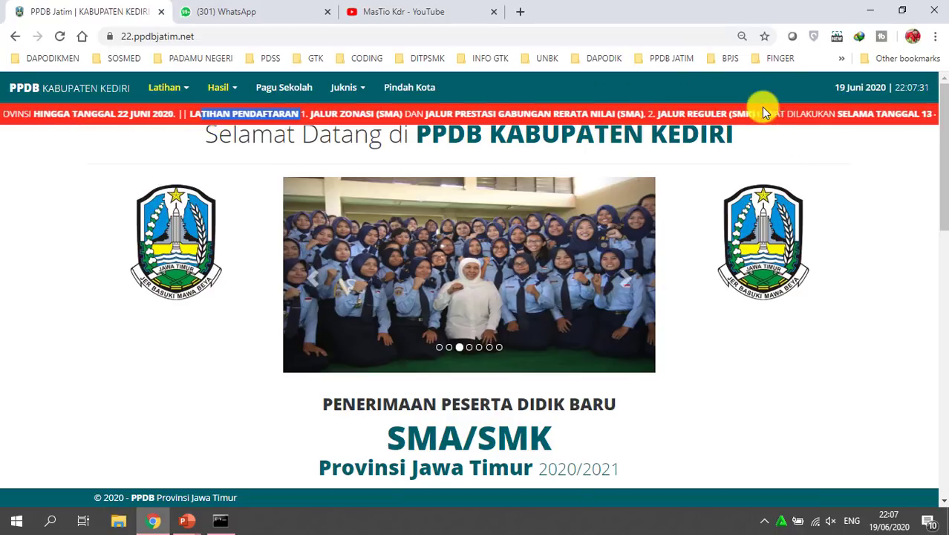
left_click(822, 118)
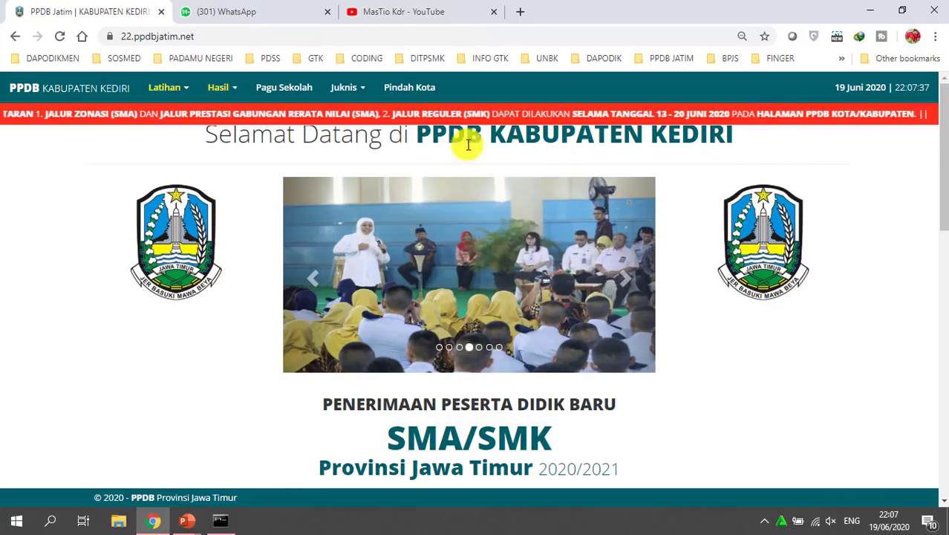
left_click(167, 87)
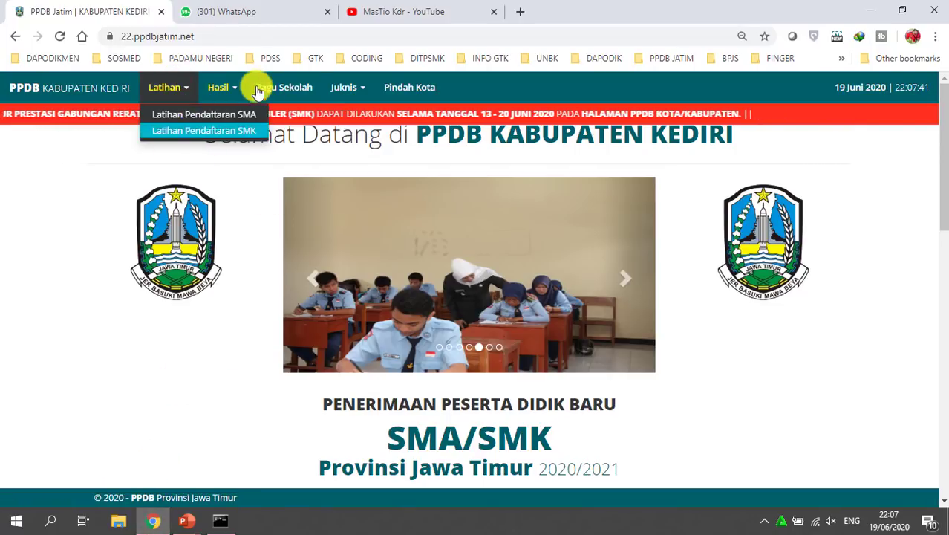
left_click(238, 117)
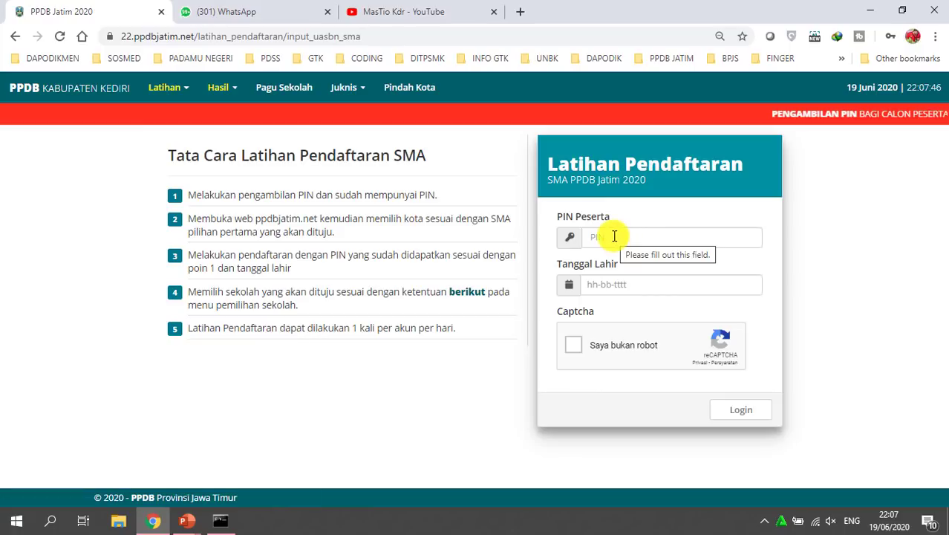
Enter the participant's PIN and birth date, tick the reCAPTCHA, and log in
left_click(614, 235)
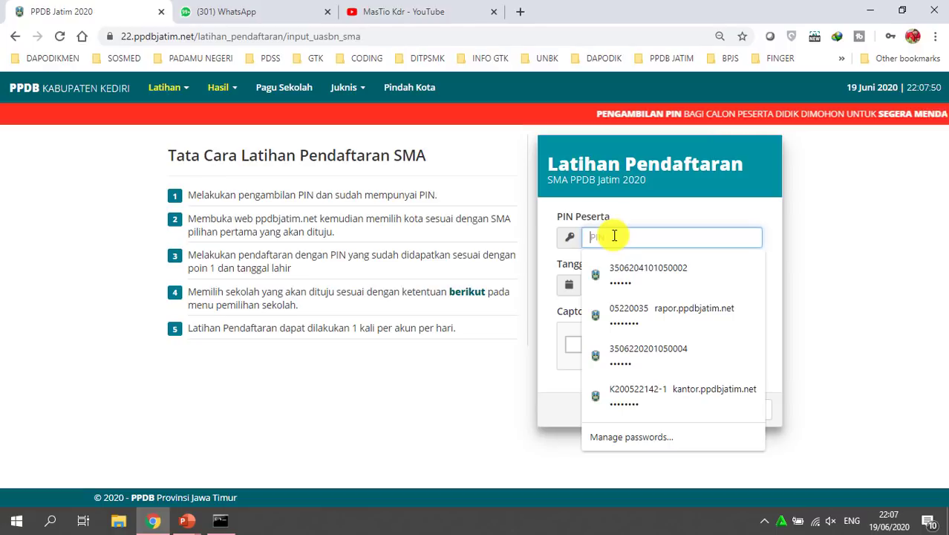
key("Caps_Lock")
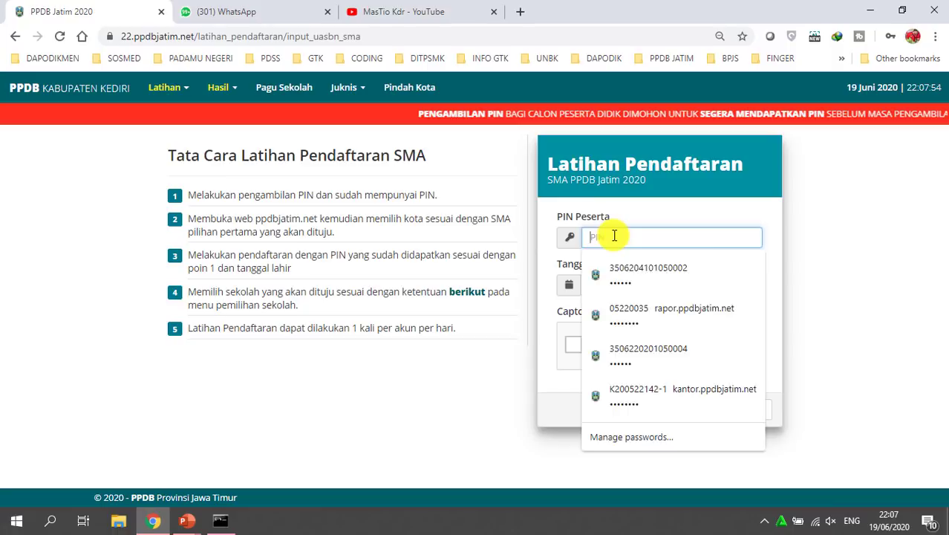
type("35")
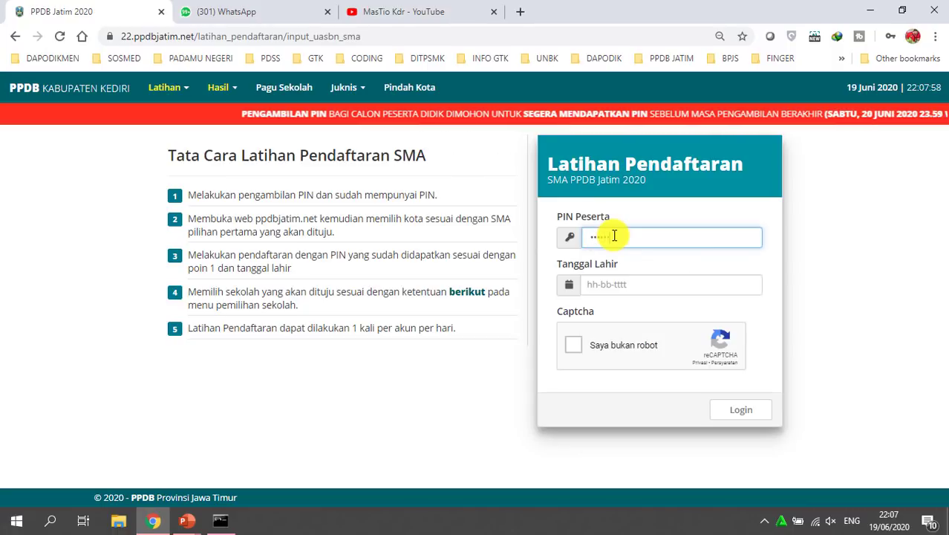
key("Tab")
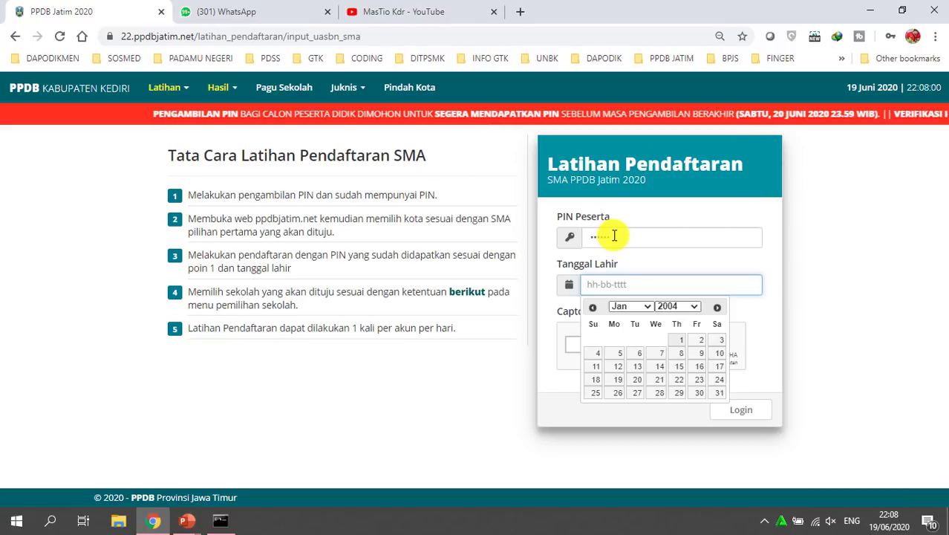
type("2004-1")
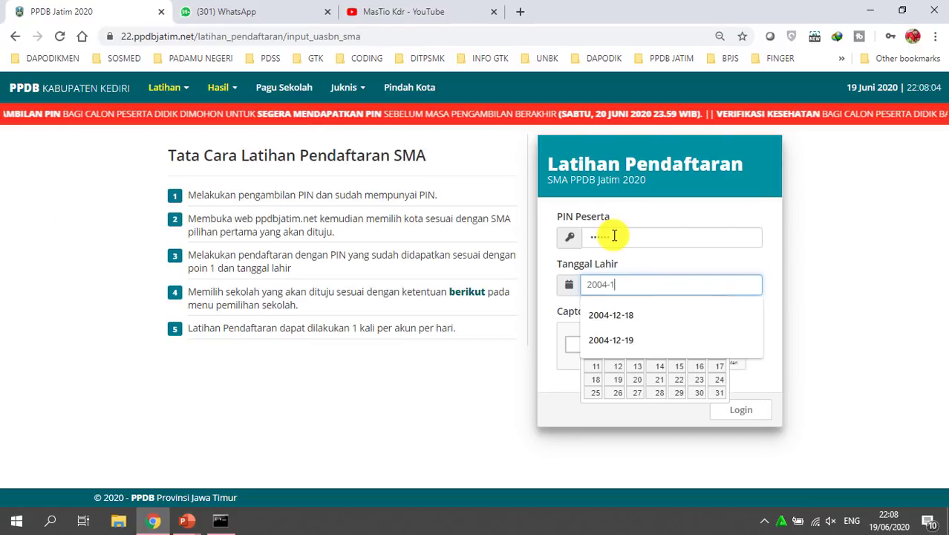
type("2-18")
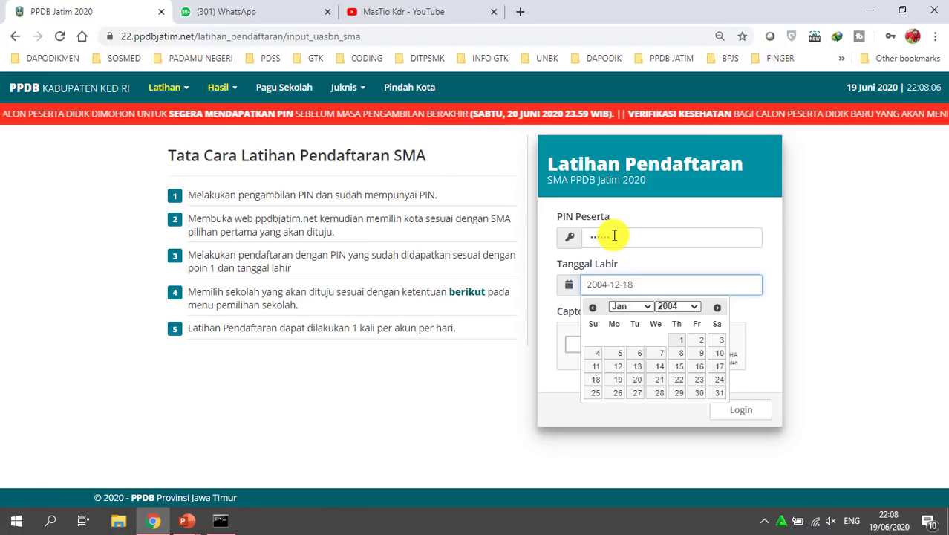
left_click(888, 323)
left_click(602, 343)
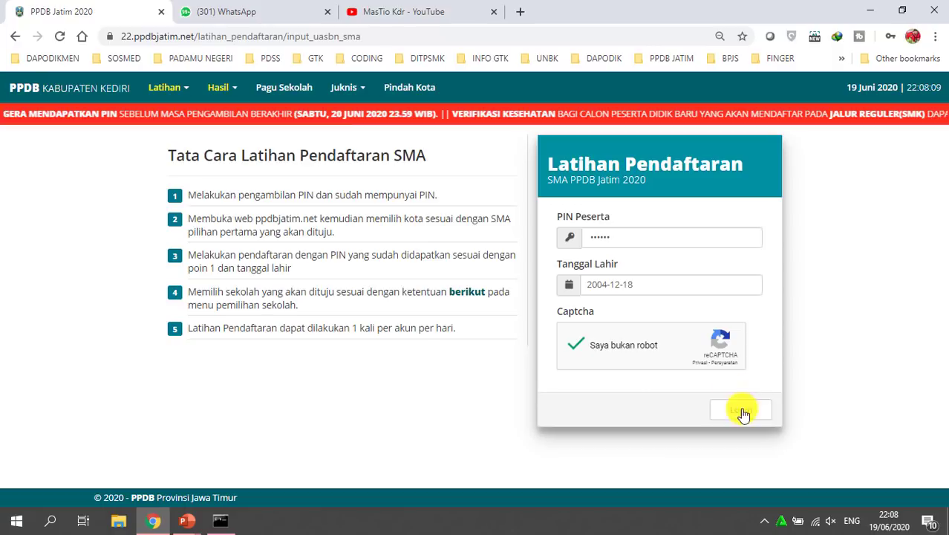
left_click(739, 412)
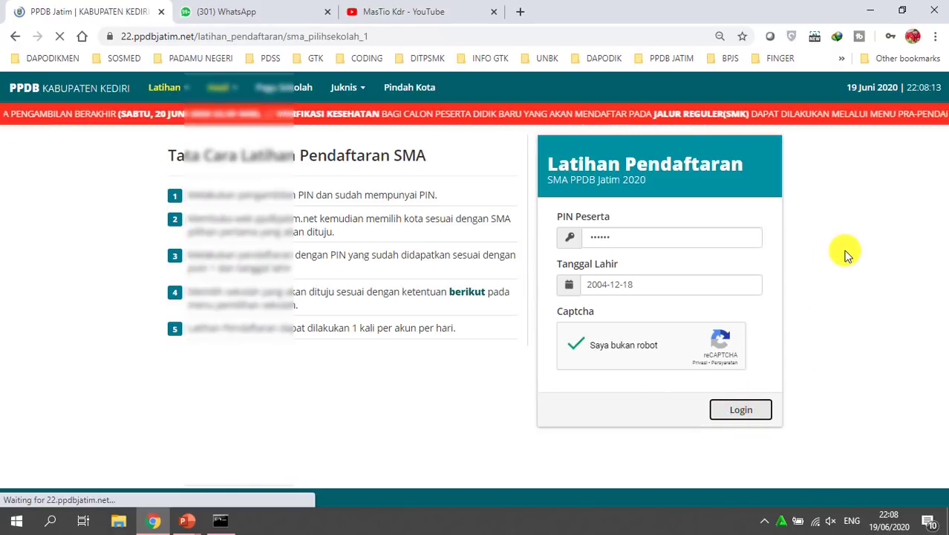
left_click(895, 263)
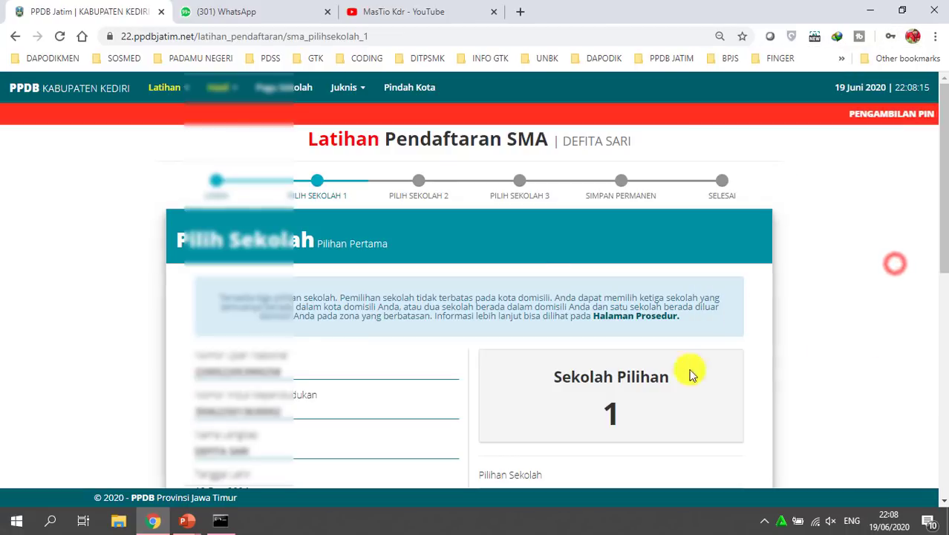
left_click_drag(311, 138, 676, 134)
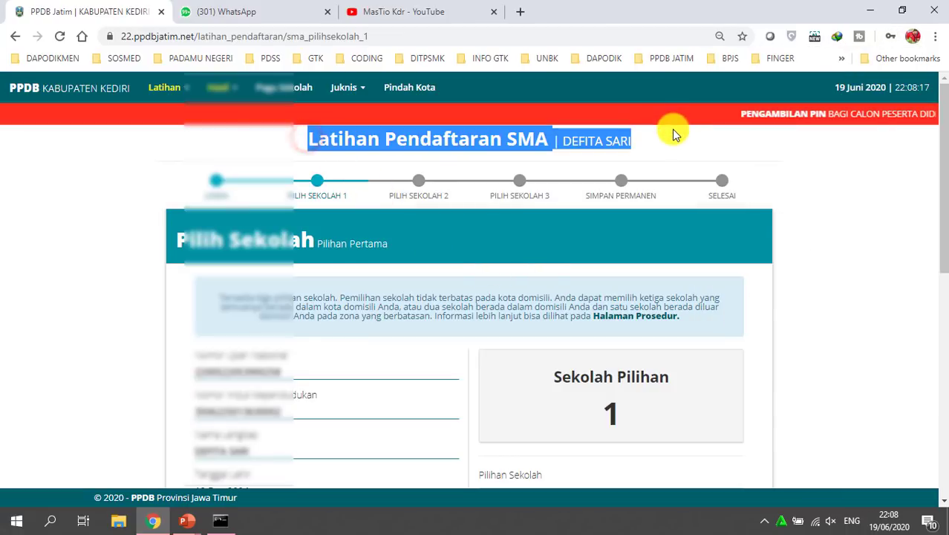
left_click(331, 283)
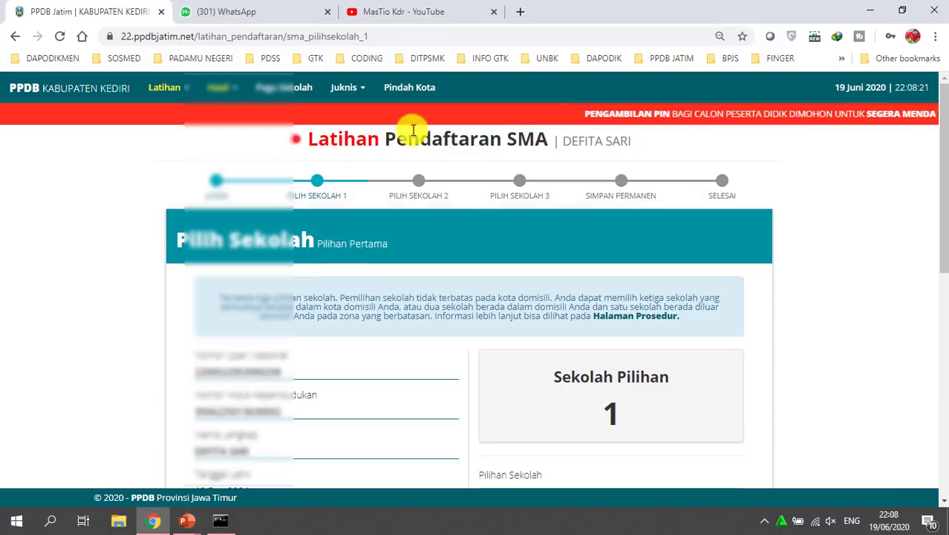
left_click_drag(294, 138, 553, 138)
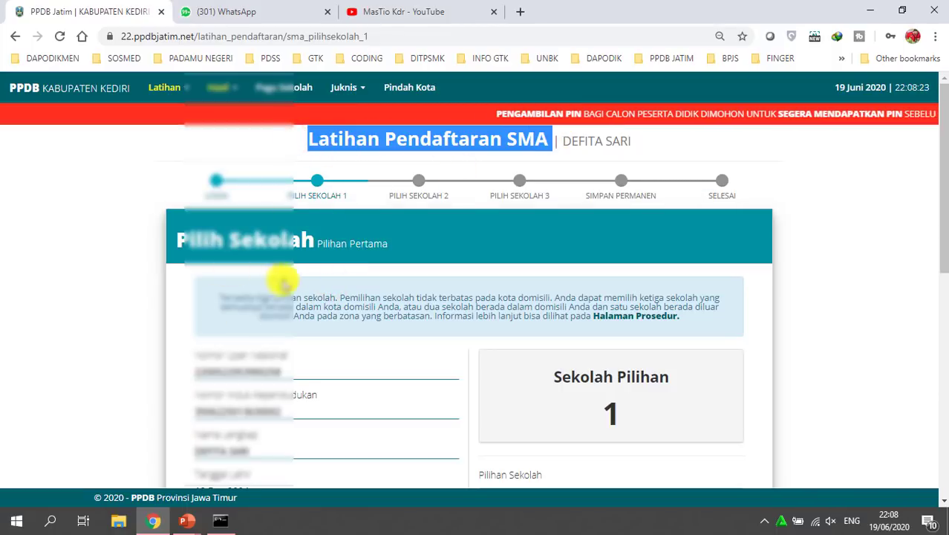
left_click(260, 289)
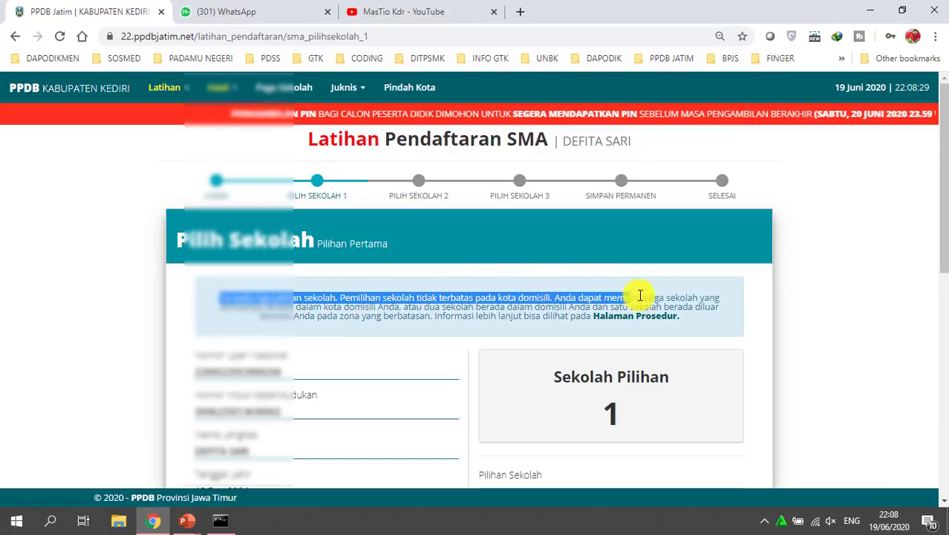
left_click_drag(739, 310, 241, 318)
left_click_drag(359, 319, 552, 302)
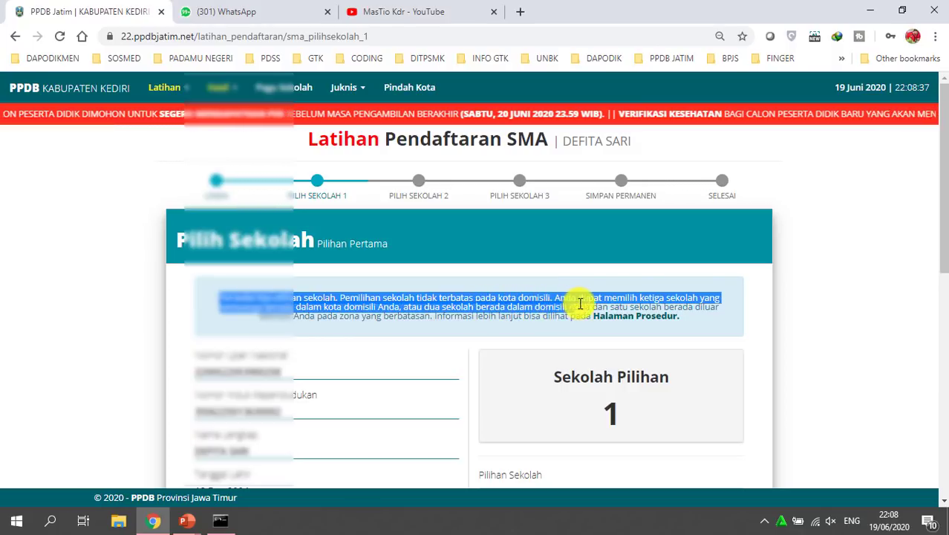
left_click_drag(698, 319, 353, 334)
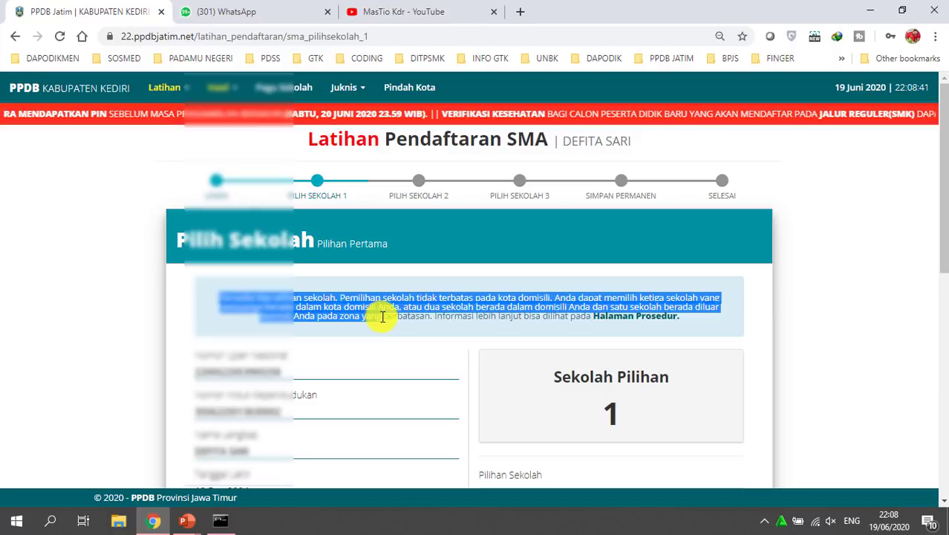
left_click(891, 321)
left_click_drag(941, 211, 939, 281)
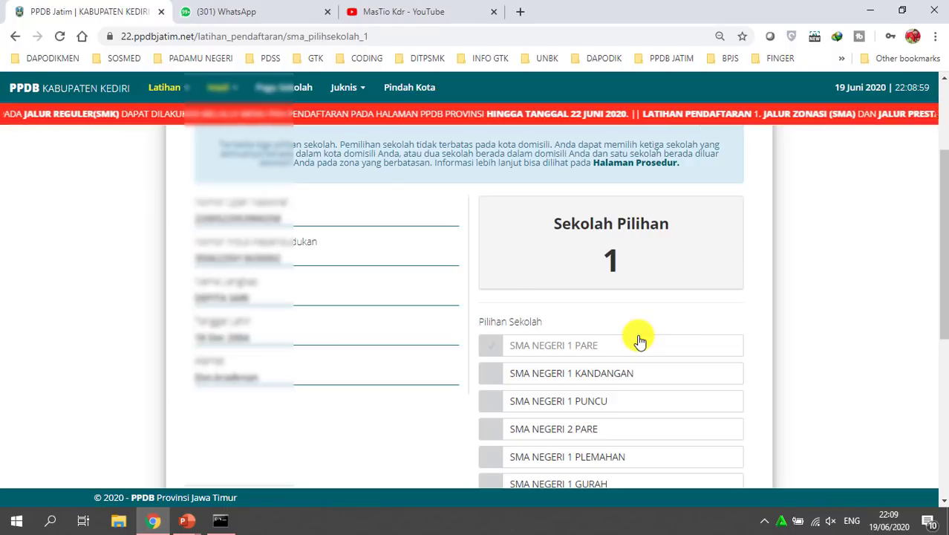
Switch to Luar Kota, select KOTA KEDIRI, and tick SMA NEGERI 2 KOTA KEDIRI
scroll(624, 343, "down", 5)
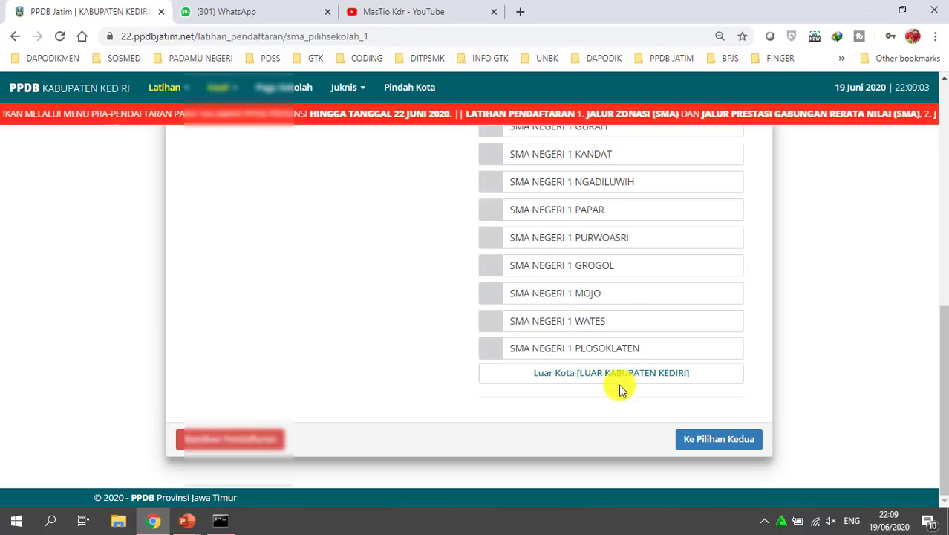
left_click(621, 377)
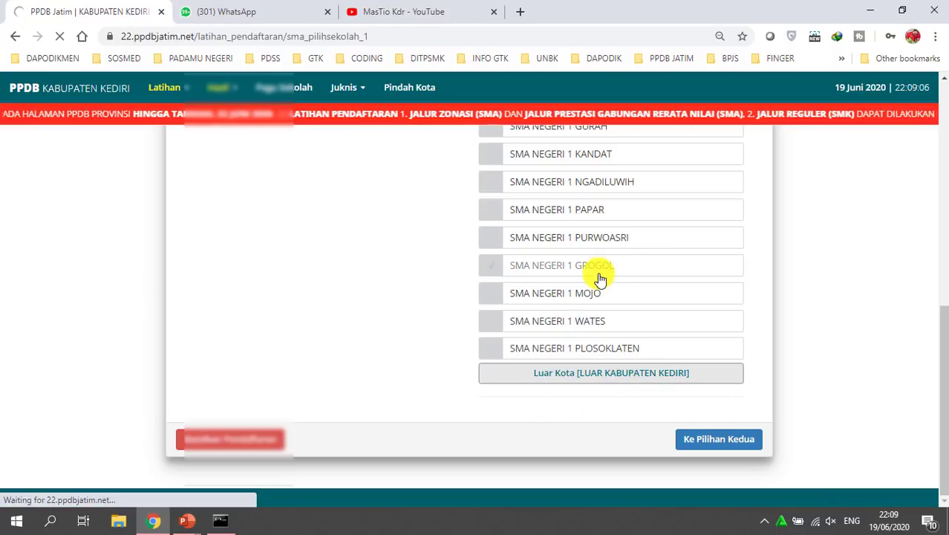
scroll(627, 328, "down", 2)
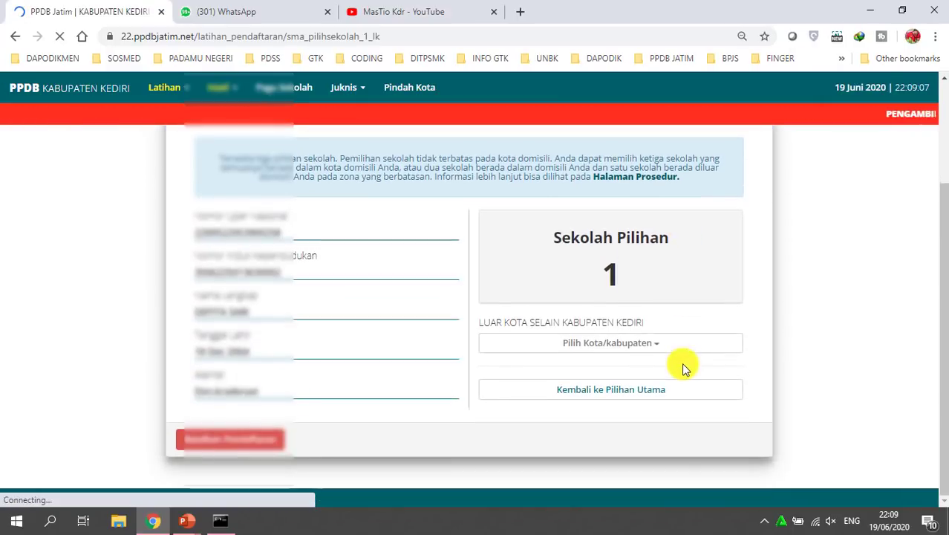
left_click(646, 344)
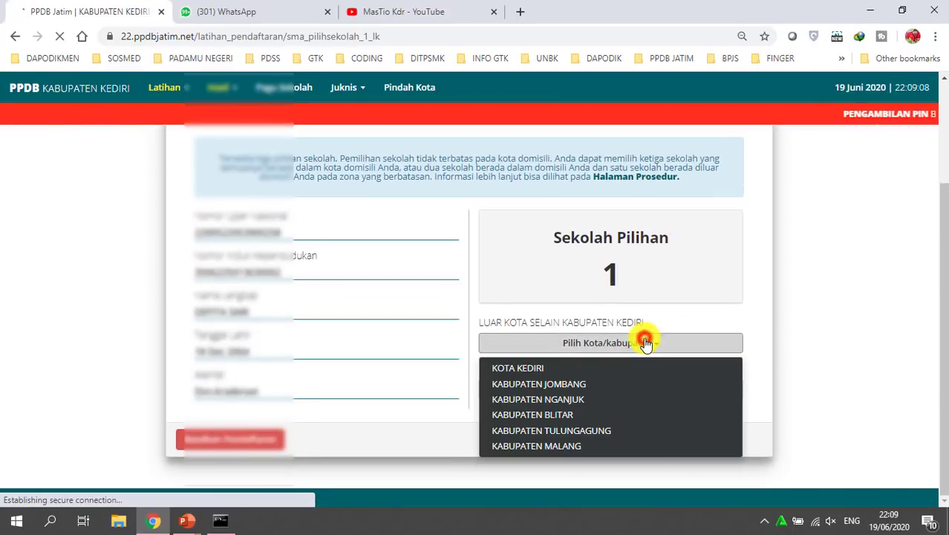
left_click(530, 368)
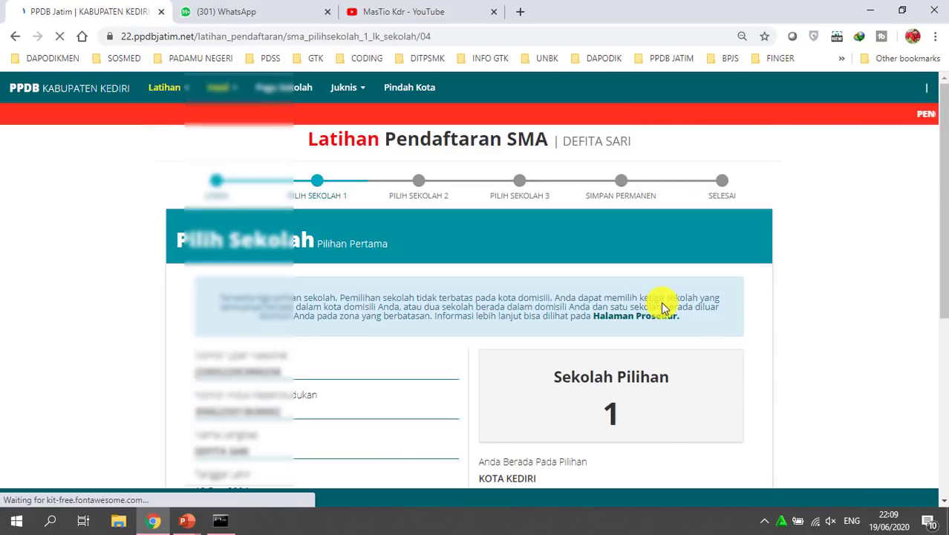
scroll(702, 335, "down", 2)
scroll(704, 340, "down", 1)
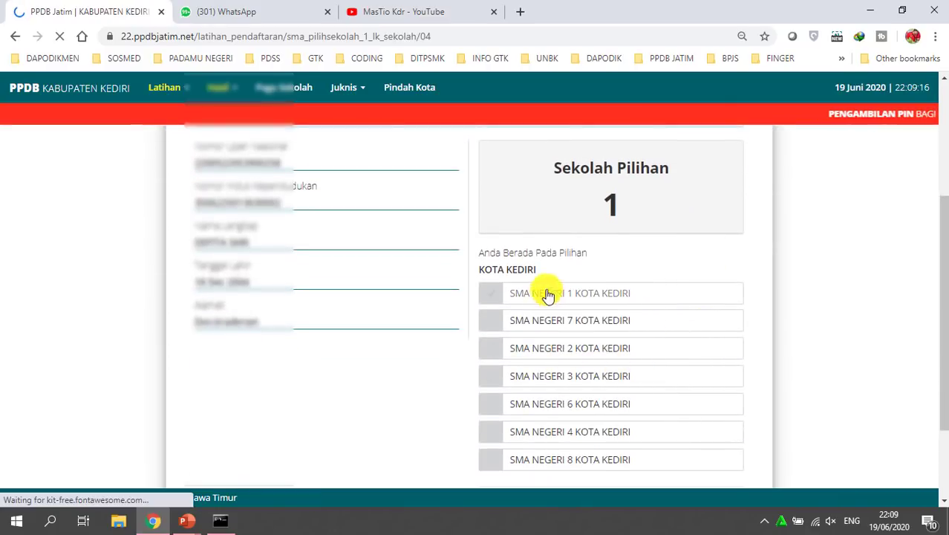
left_click(571, 354)
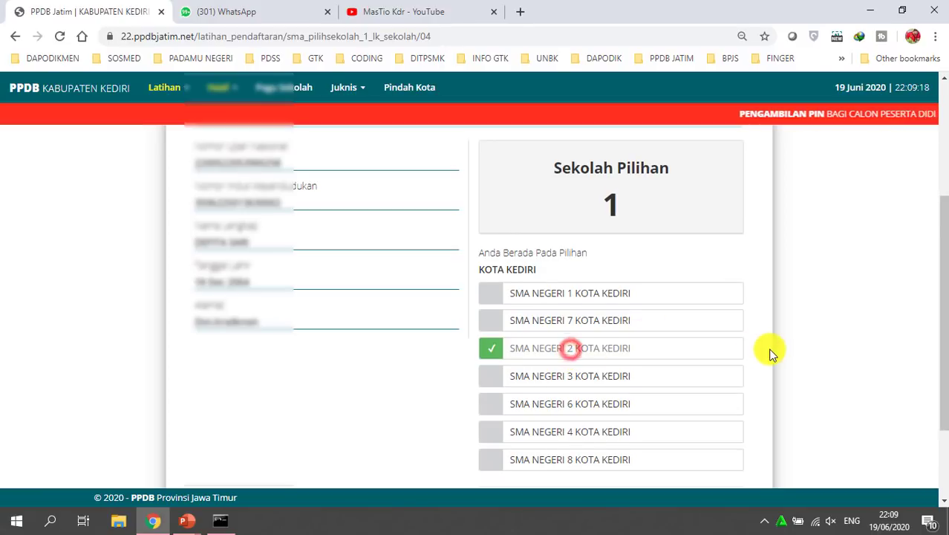
scroll(769, 352, "down", 1)
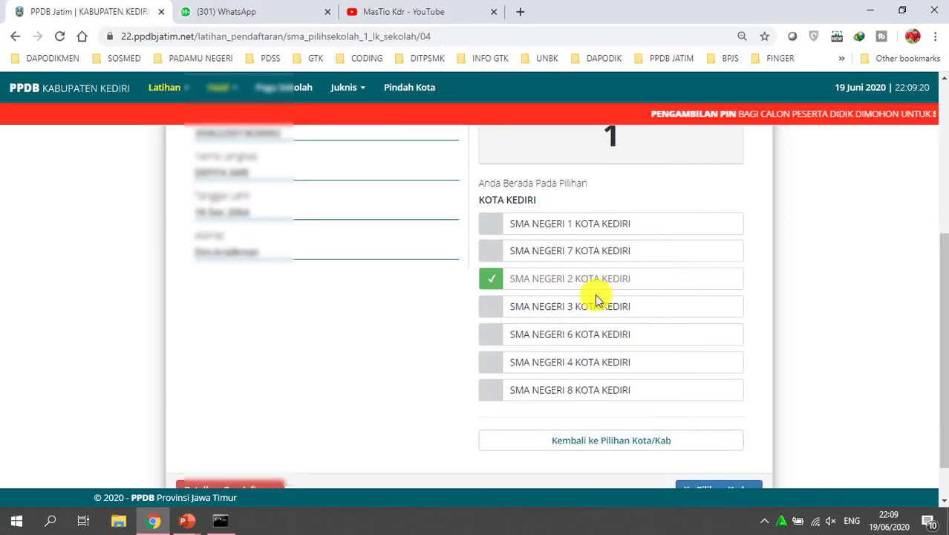
scroll(508, 288, "down", 1)
Submit SMA NEGERI 2 KOTA KEDIRI and answer 'Ya, Lanjut Ke Pilihan Kedua' in the confirmation dialog
left_click(715, 441)
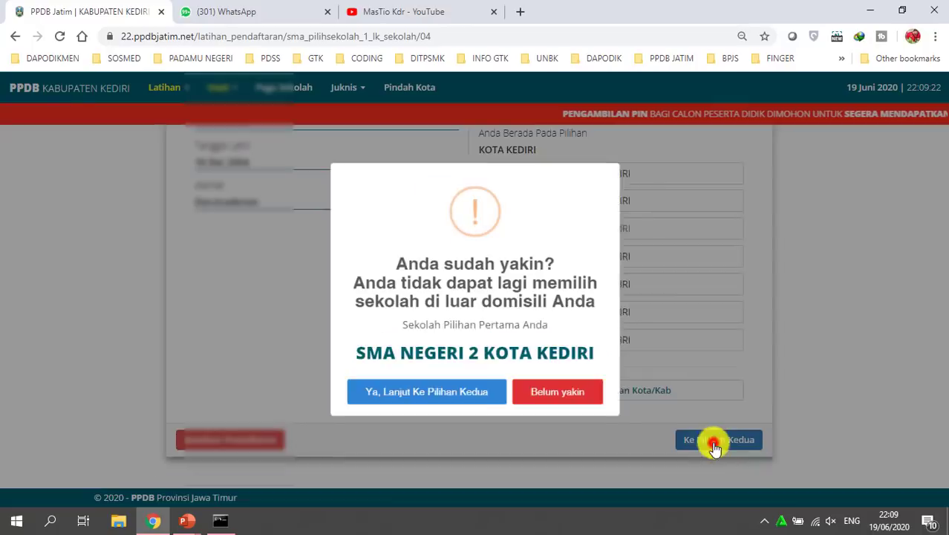
left_click_drag(393, 262, 603, 306)
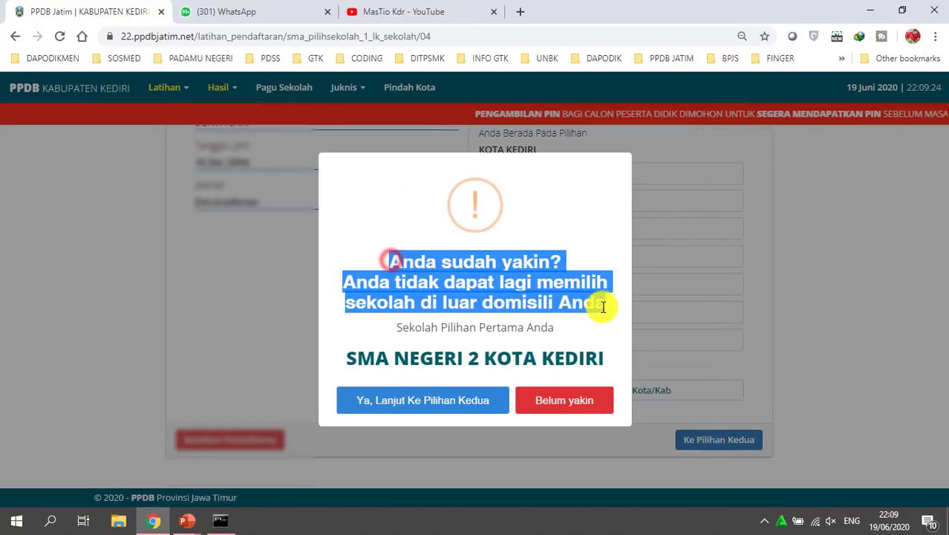
left_click(465, 262)
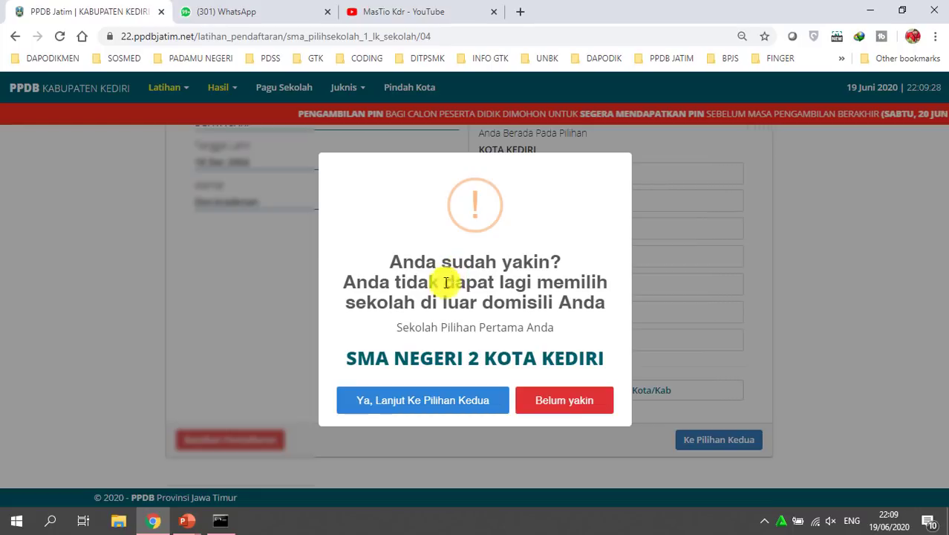
left_click_drag(408, 327, 555, 329)
left_click(468, 355)
left_click_drag(390, 261, 558, 262)
left_click(557, 320)
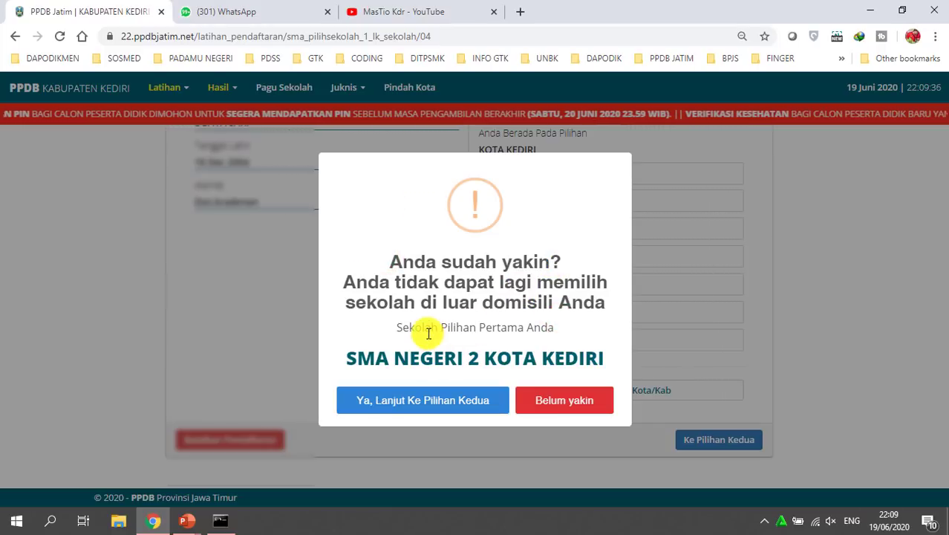
left_click(404, 404)
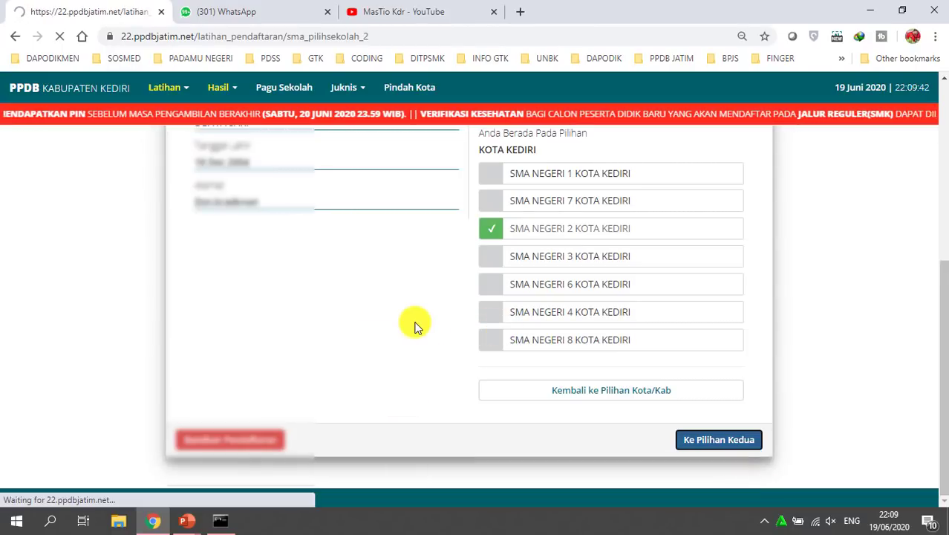
Review the recorded first choice and its LUAR KOTA status on the second-choice page
scroll(446, 342, "down", 3)
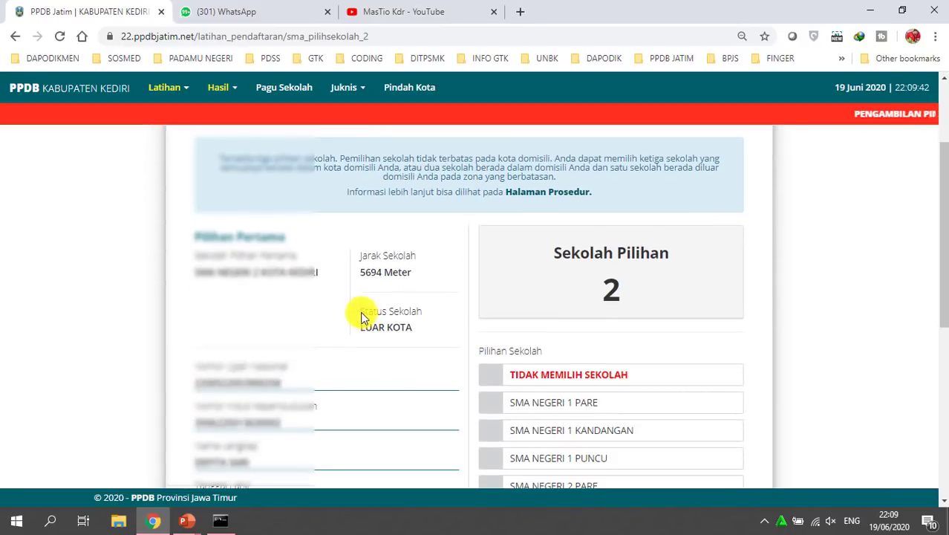
left_click_drag(244, 272, 318, 272)
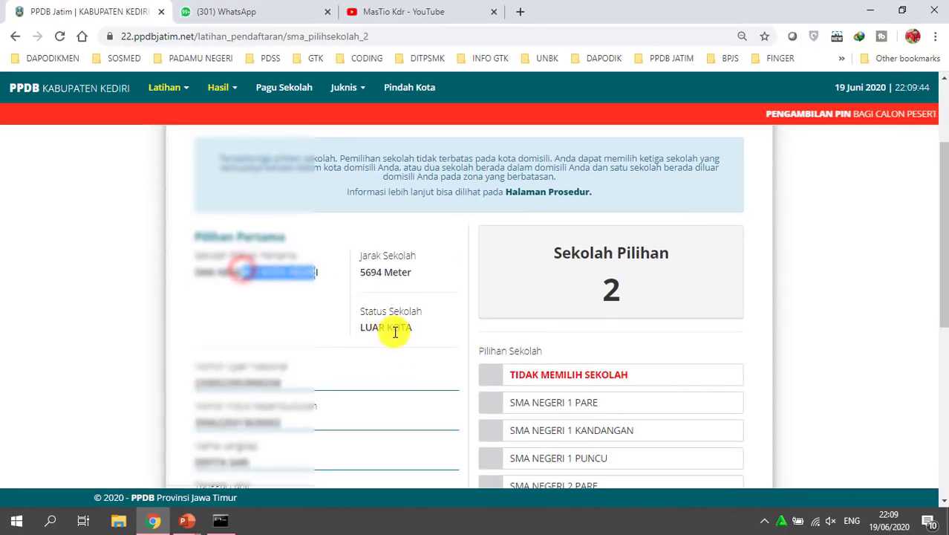
left_click(358, 327)
left_click(451, 291)
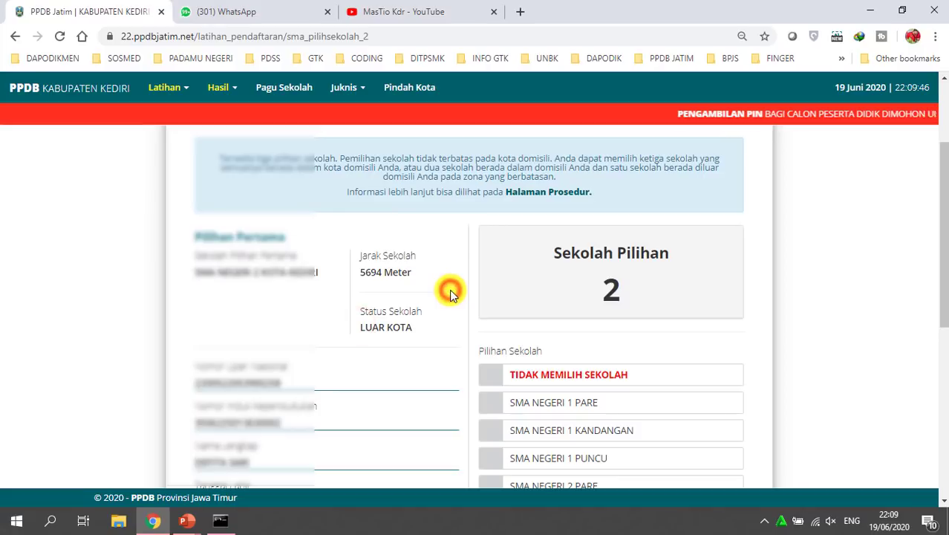
scroll(464, 284, "down", 5)
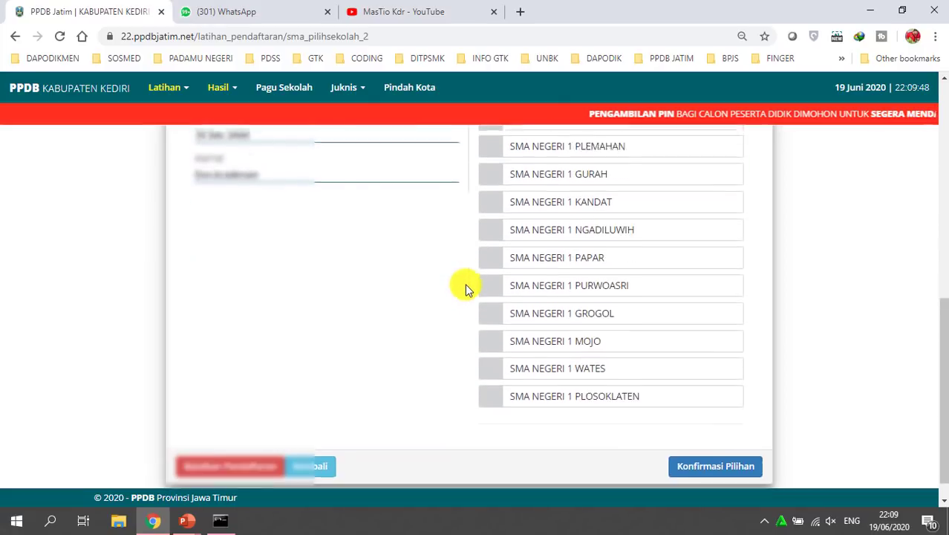
scroll(537, 425, "up", 3)
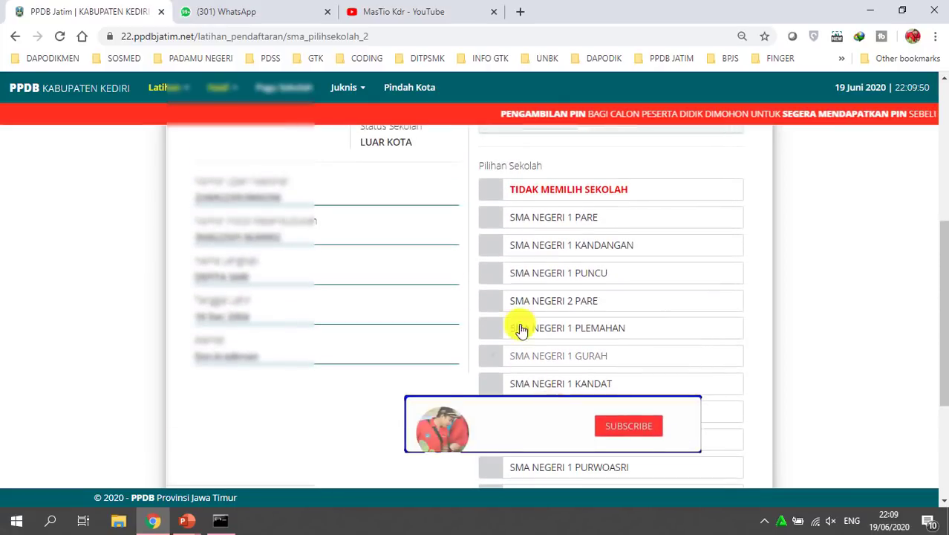
scroll(554, 349, "up", 1)
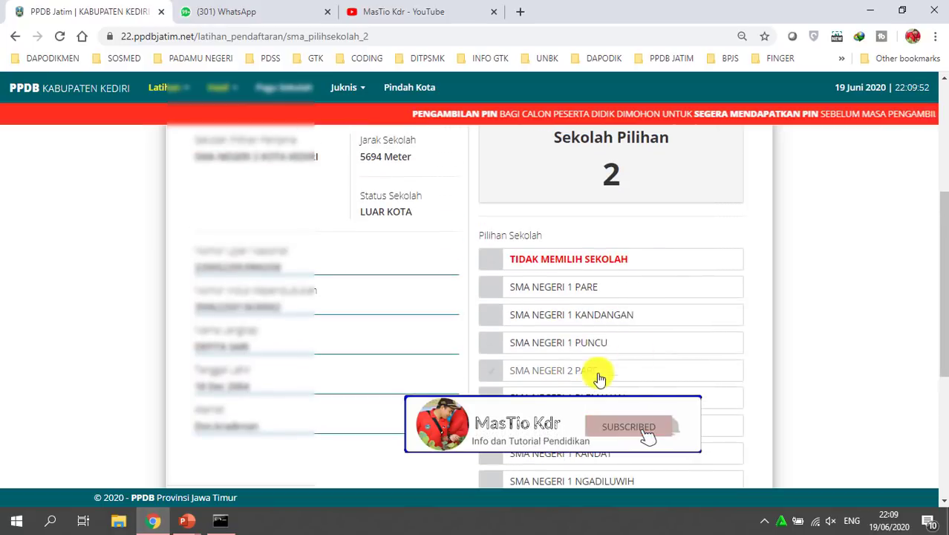
scroll(587, 362, "down", 1)
scroll(587, 362, "up", 1)
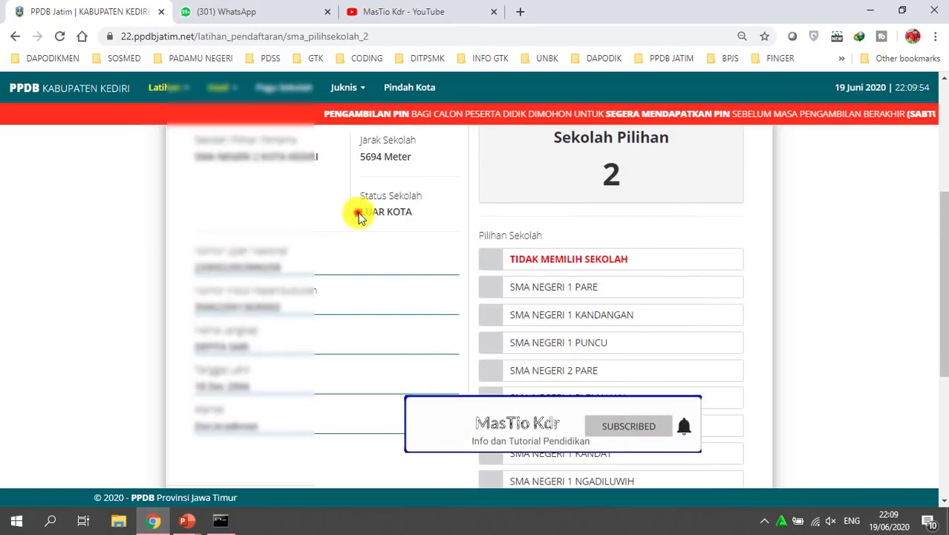
left_click_drag(358, 212, 423, 214)
left_click(424, 215)
scroll(438, 309, "down", 3)
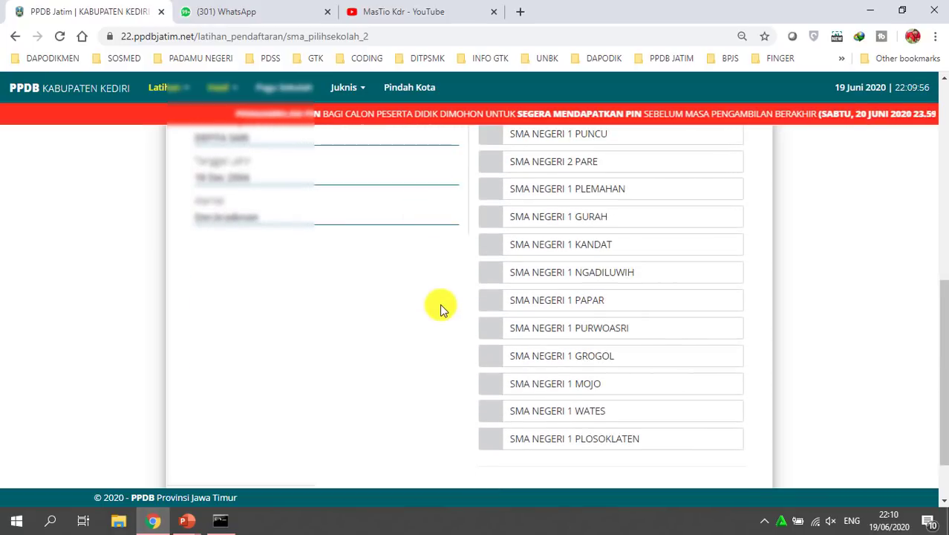
scroll(438, 310, "up", 2)
scroll(483, 208, "up", 1)
scroll(459, 328, "down", 4)
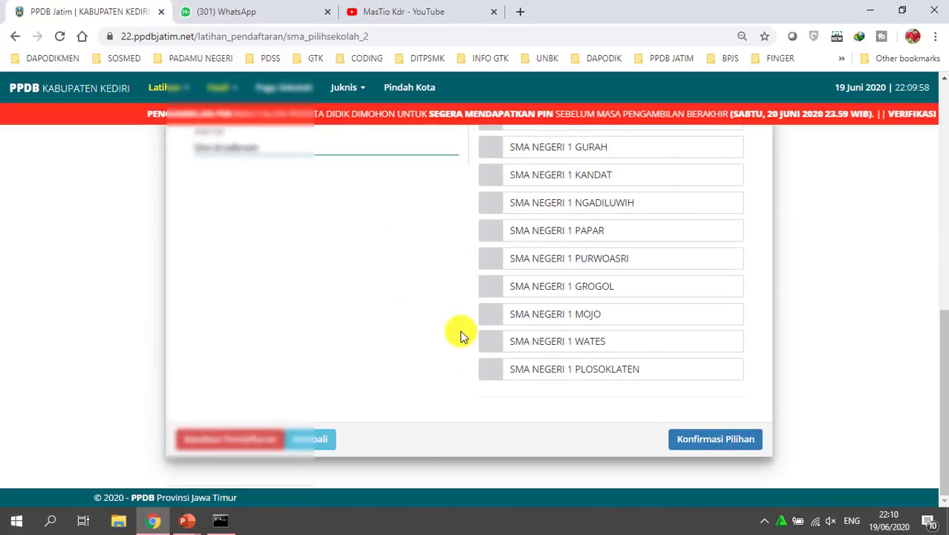
scroll(460, 334, "up", 3)
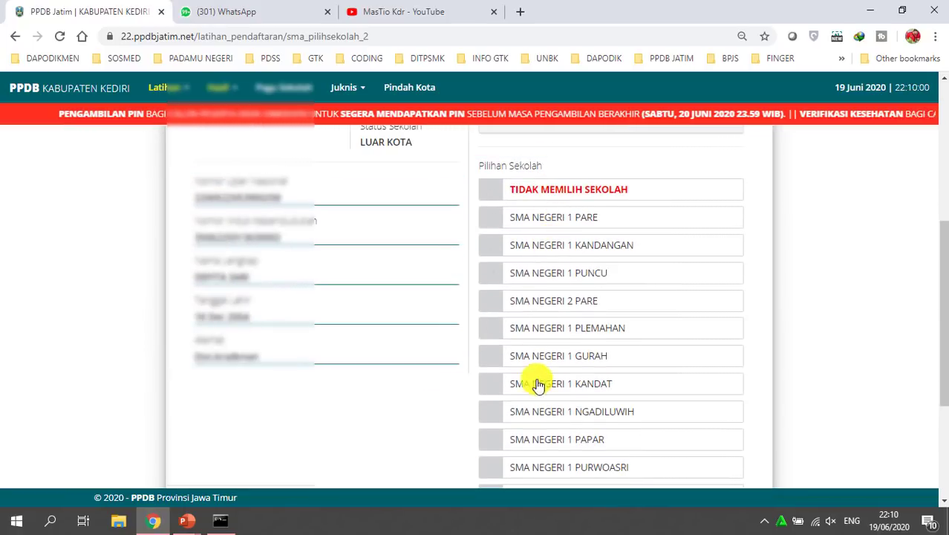
scroll(546, 427, "down", 2)
Tick SMA NEGERI 1 GROGOL, submit it, and confirm 'Ya, Lanjut Ke Pilihan Ketiga'
left_click(523, 356)
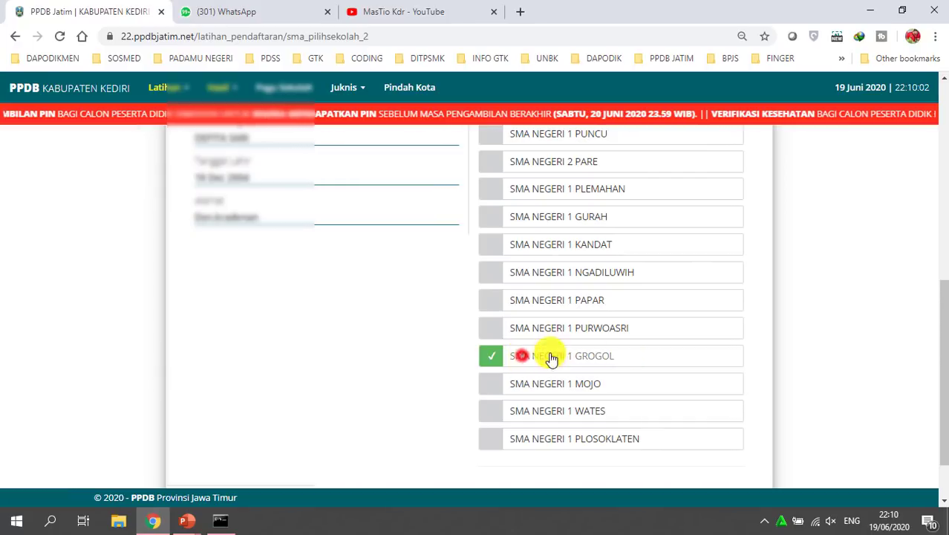
scroll(773, 382, "down", 1)
scroll(773, 378, "down", 1)
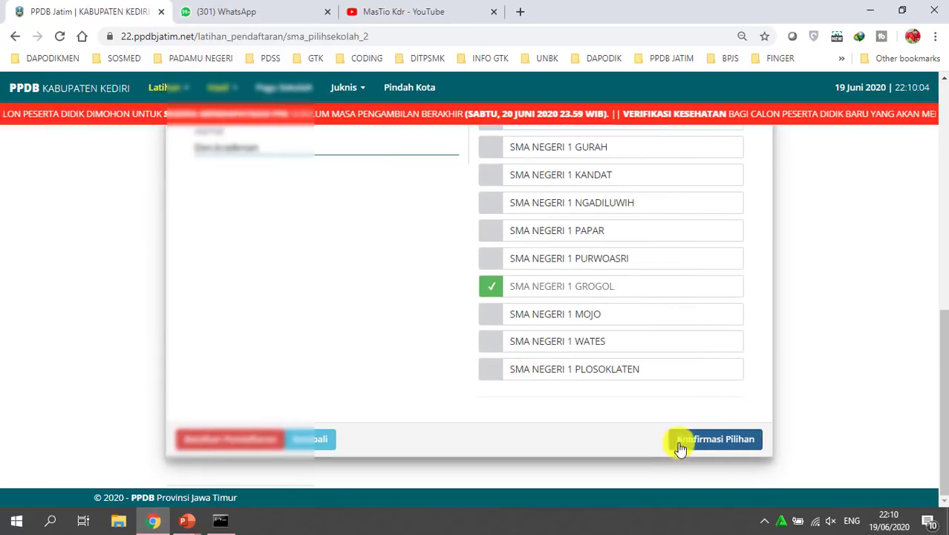
left_click(726, 445)
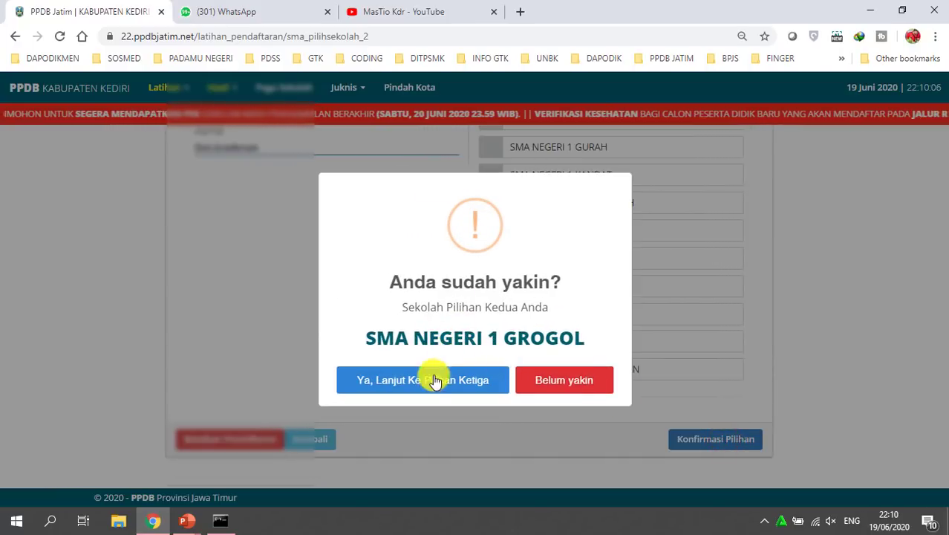
left_click_drag(383, 290, 511, 313)
left_click(510, 314)
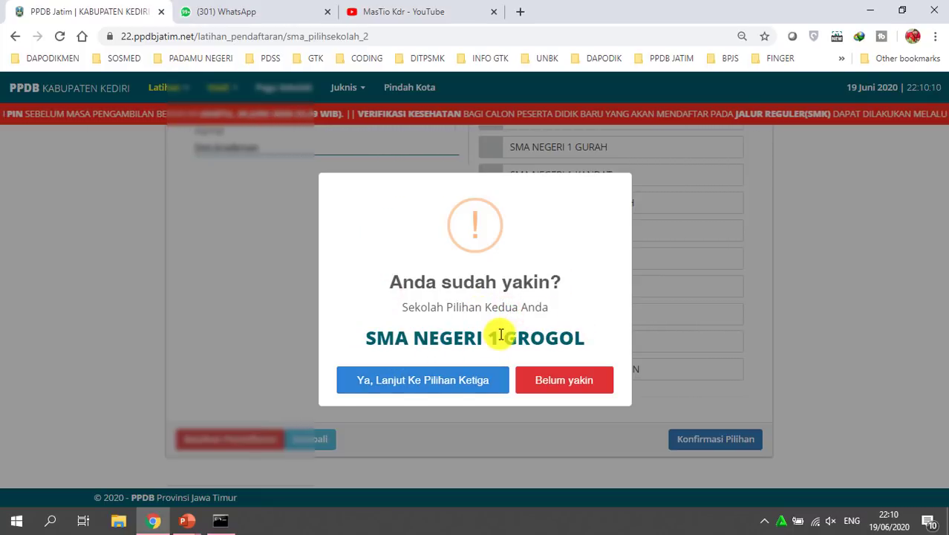
left_click(420, 389)
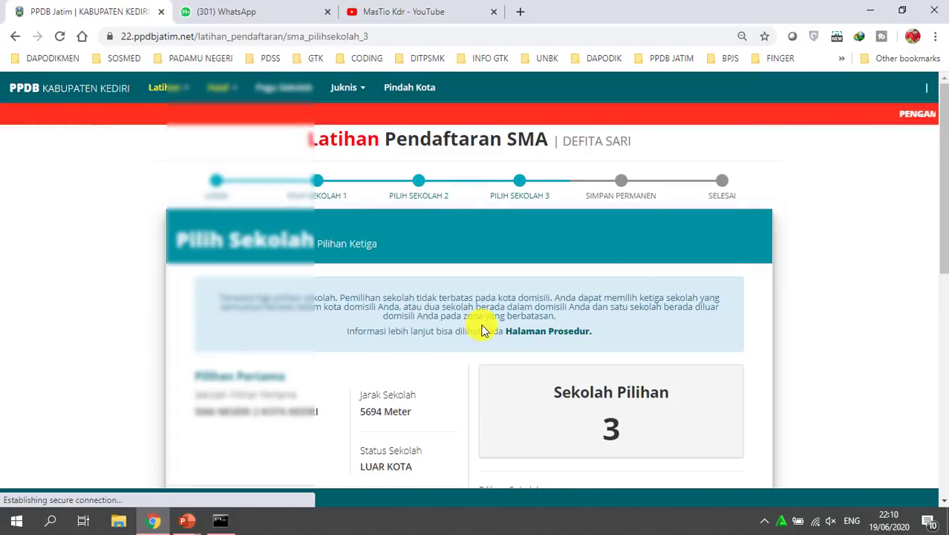
Review the first choice's LUAR KOTA and second choice's DALAM KOTA statuses
scroll(483, 328, "down", 2)
scroll(484, 326, "down", 1)
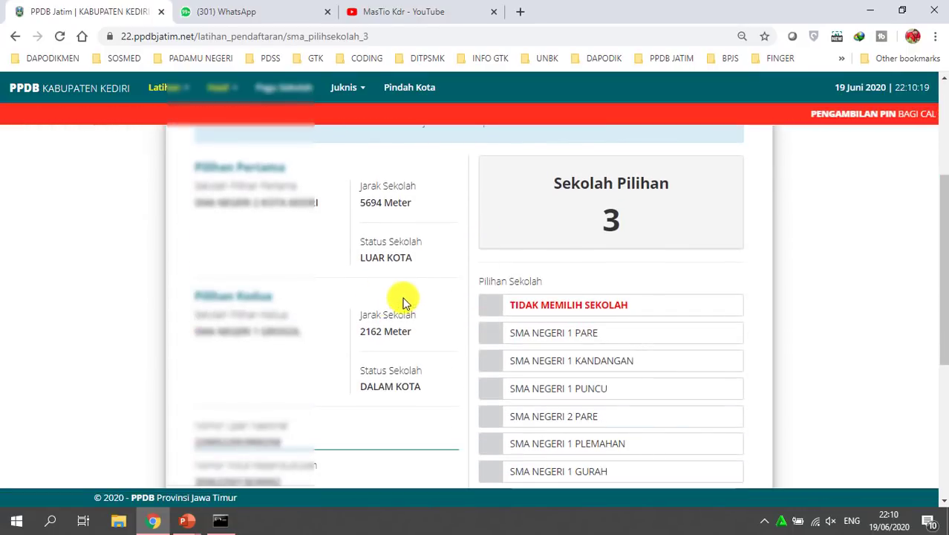
left_click(307, 248)
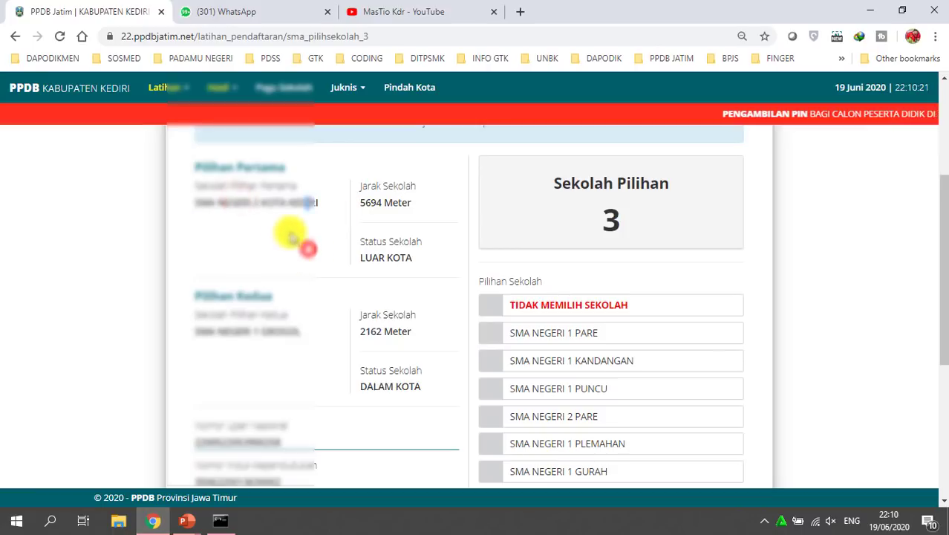
left_click_drag(202, 203, 317, 202)
scroll(314, 273, "down", 1)
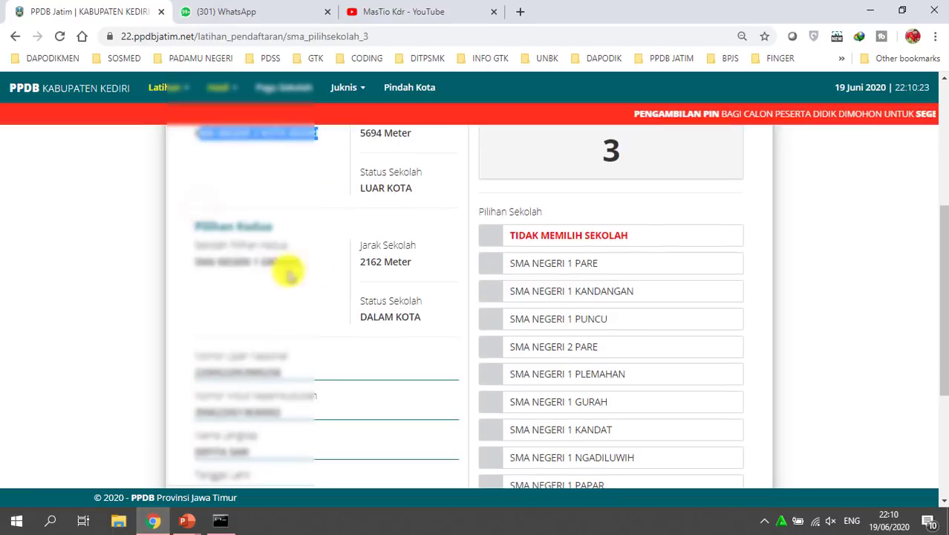
left_click(194, 259)
scroll(328, 286, "up", 1)
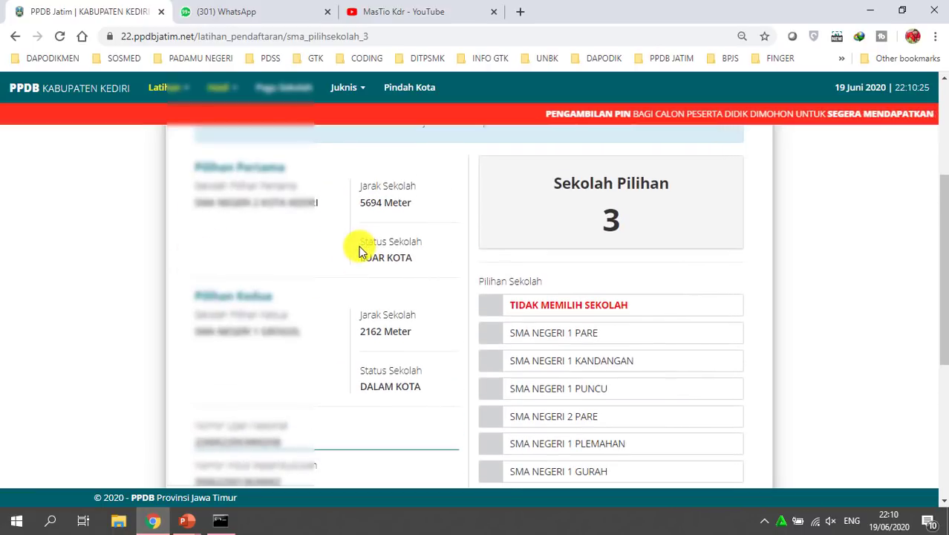
left_click_drag(360, 252, 425, 256)
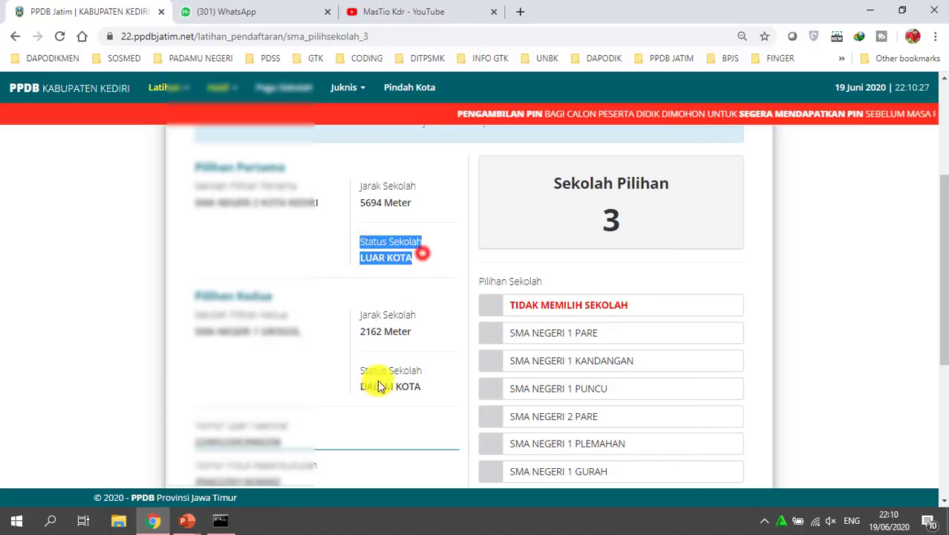
left_click_drag(362, 387, 429, 388)
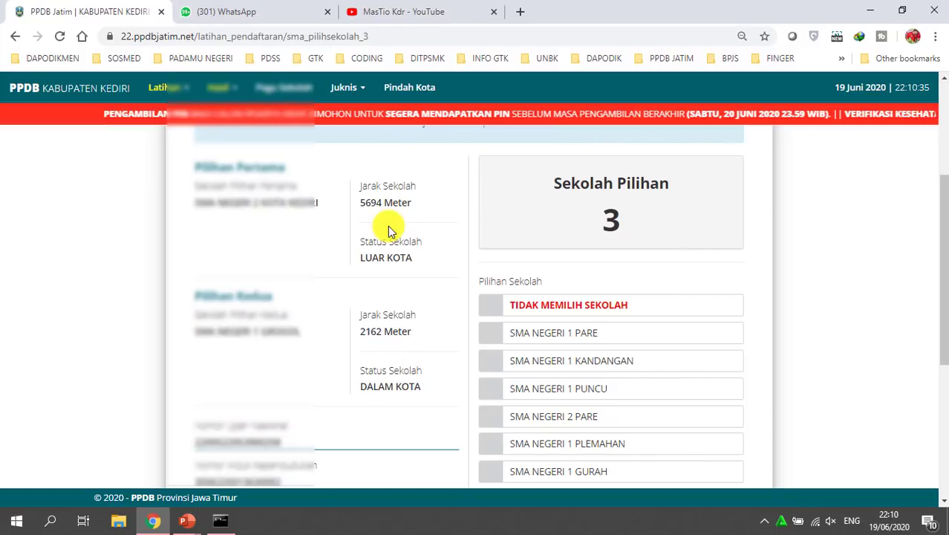
scroll(383, 279, "down", 1)
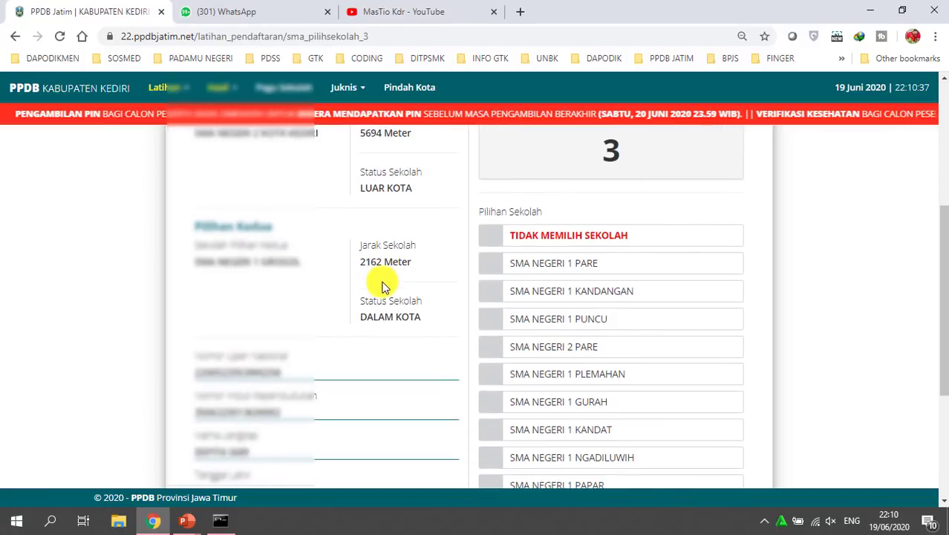
left_click_drag(375, 321, 436, 317)
scroll(433, 308, "down", 3)
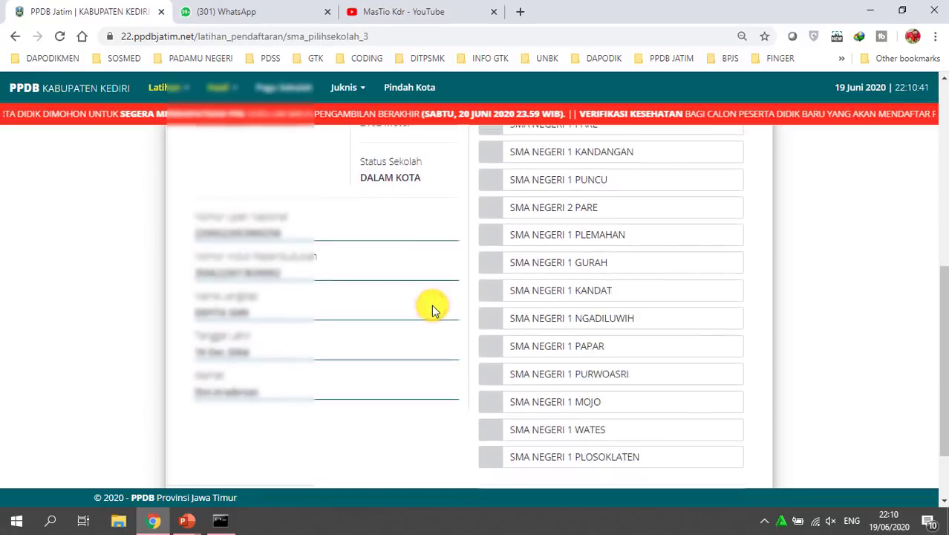
scroll(627, 291, "up", 1)
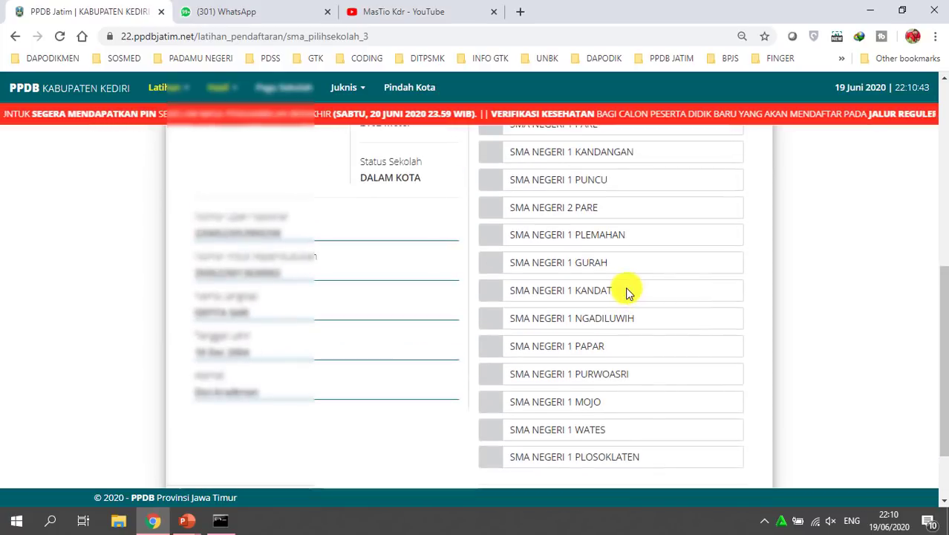
Tick SMA NEGERI 1 PAPAR in the Pilihan Sekolah list
left_click(565, 348)
scroll(571, 416, "down", 1)
scroll(571, 410, "up", 2)
left_click(571, 408)
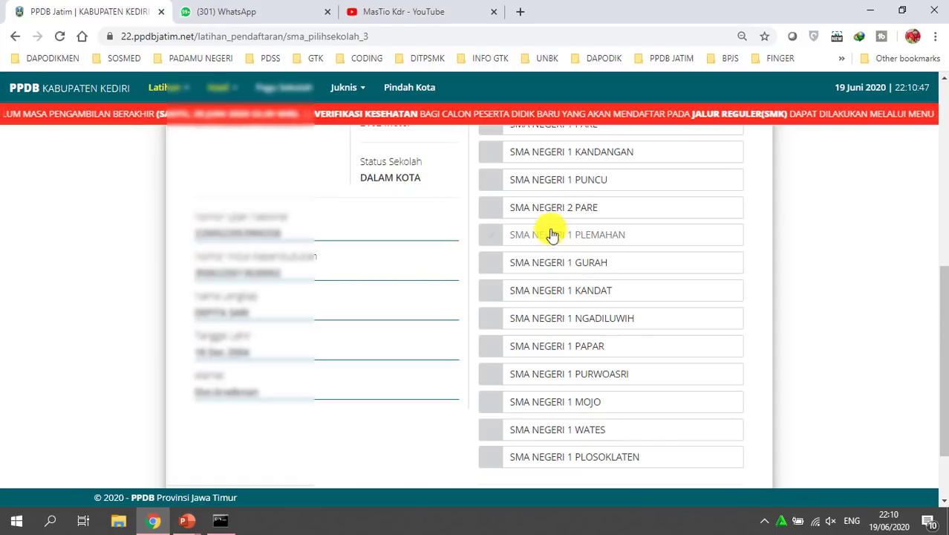
left_click(505, 354)
scroll(788, 381, "down", 1)
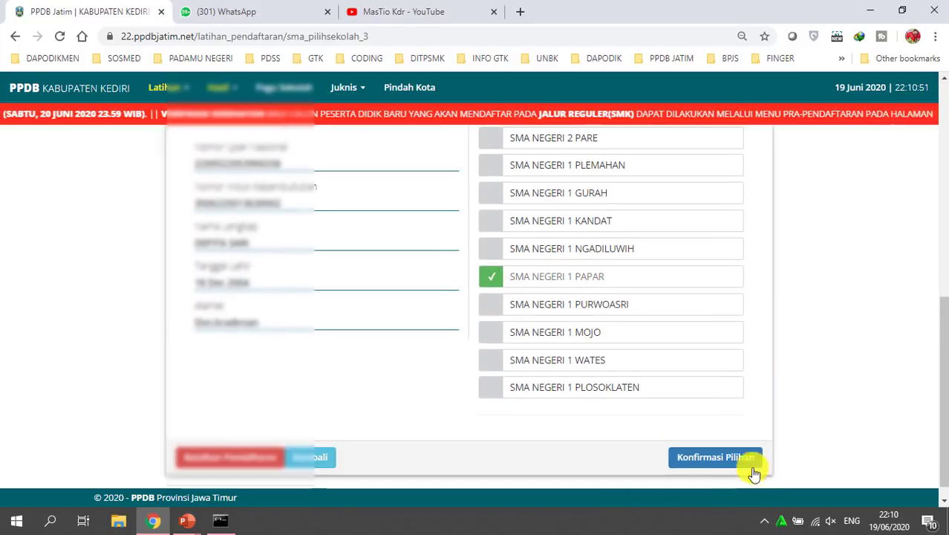
Submit SMA NEGERI 1 PAPAR and answer 'Ya, Saya sudah yakin'
left_click(710, 456)
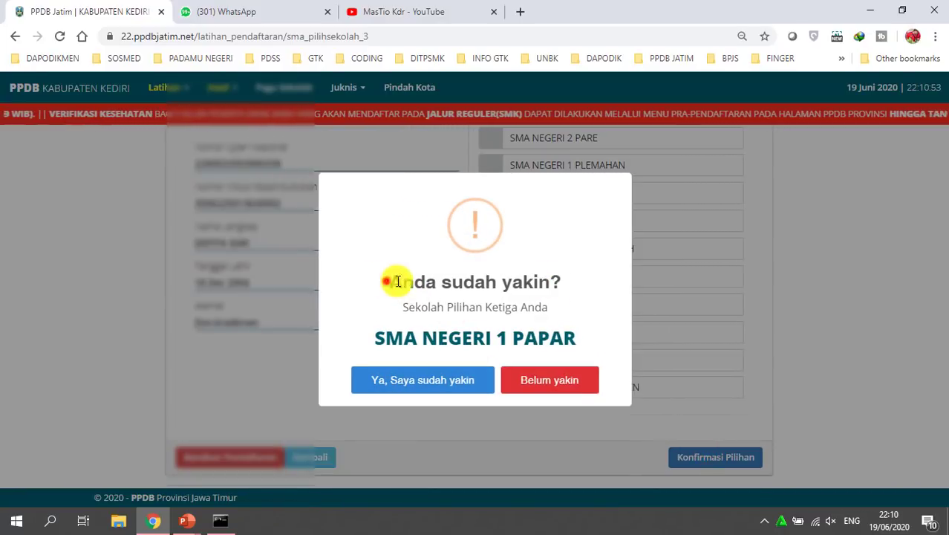
left_click_drag(387, 285, 578, 289)
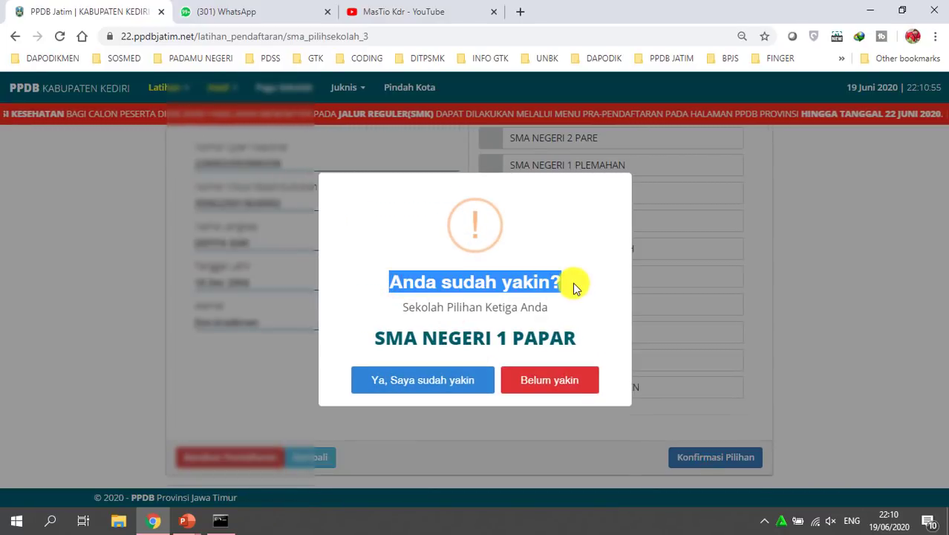
left_click(421, 380)
Read the PERHATIAN warning listing the three schools and accept 'Yakin, Simpan Permanen'
left_click_drag(401, 171, 555, 171)
left_click(433, 219)
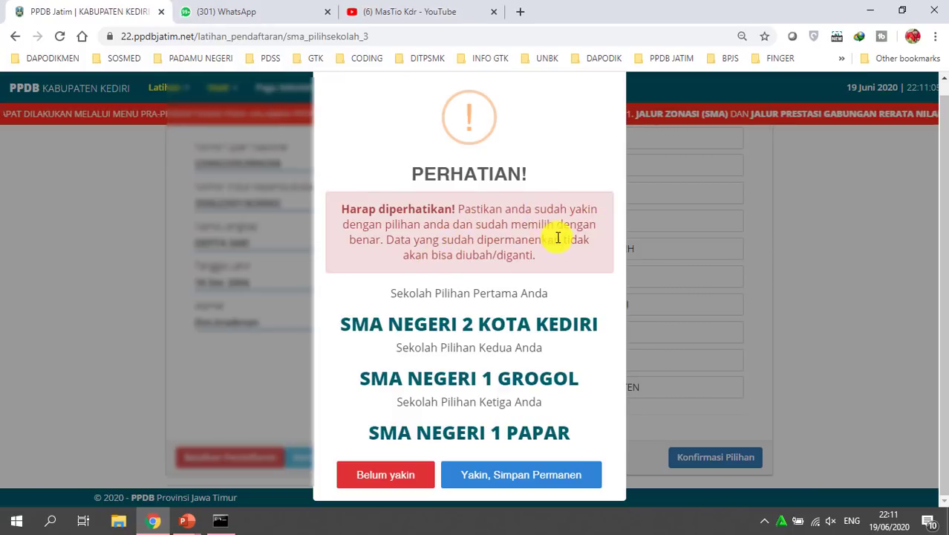
left_click_drag(401, 256, 562, 254)
left_click(562, 254)
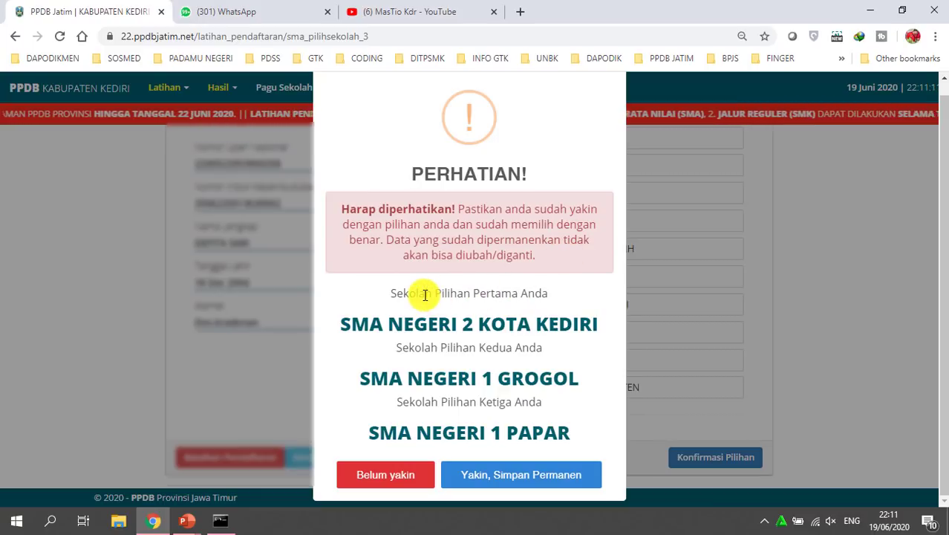
left_click(549, 286)
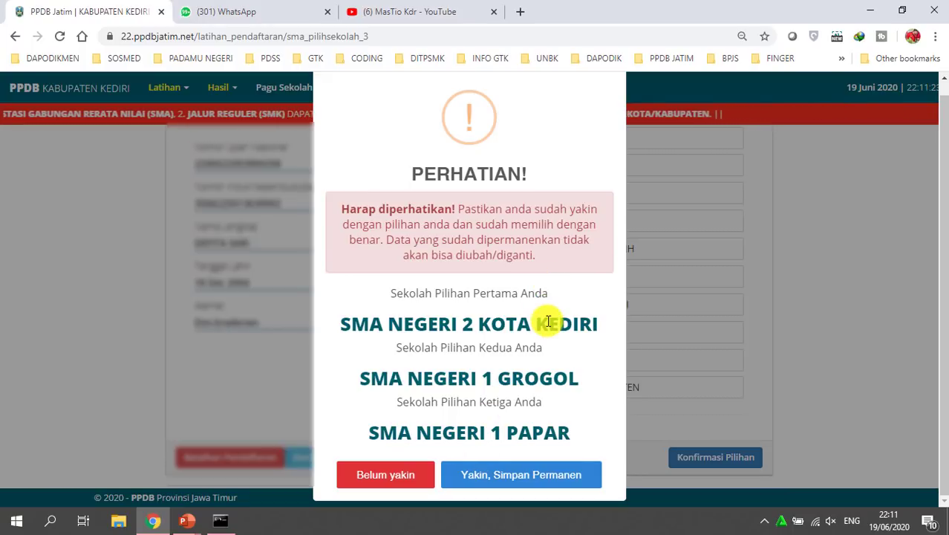
left_click_drag(388, 297, 477, 294)
left_click(388, 297)
left_click(484, 291)
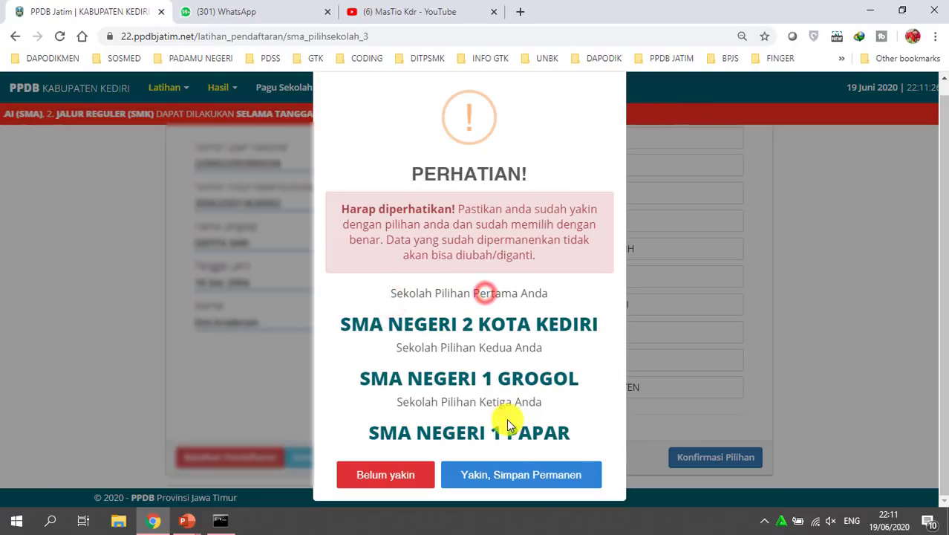
left_click(517, 479)
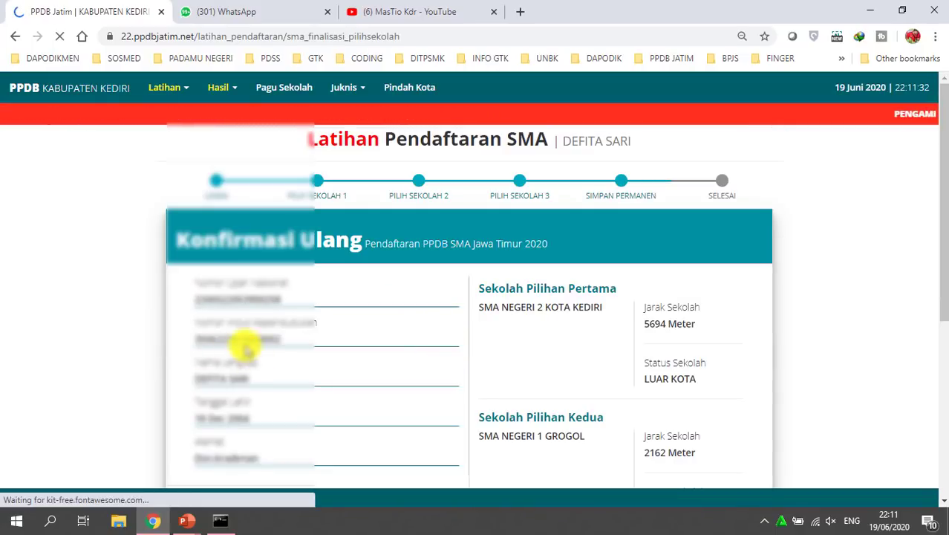
Check the listed choices and their LUAR KOTA / DALAM KOTA statuses on Konfirmasi Ulang
scroll(606, 329, "down", 2)
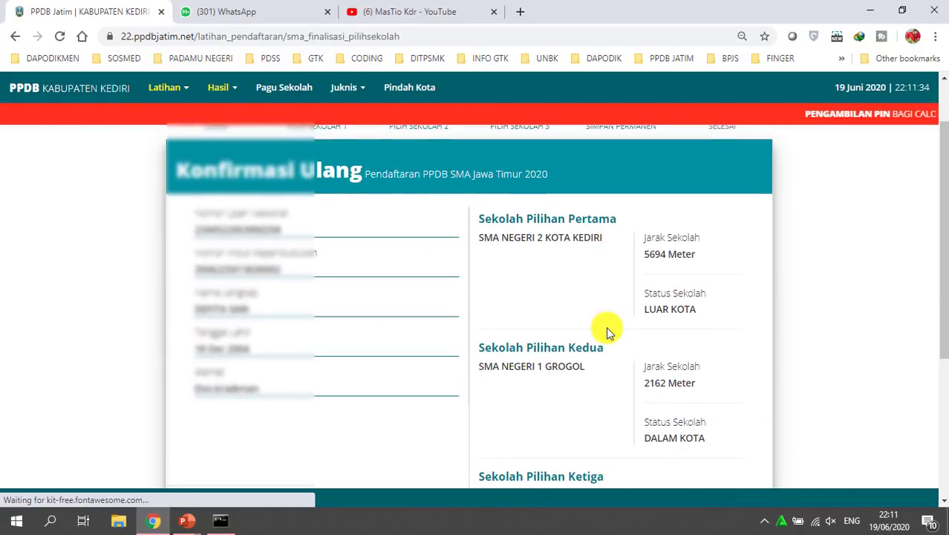
left_click_drag(467, 165, 622, 162)
left_click(660, 164)
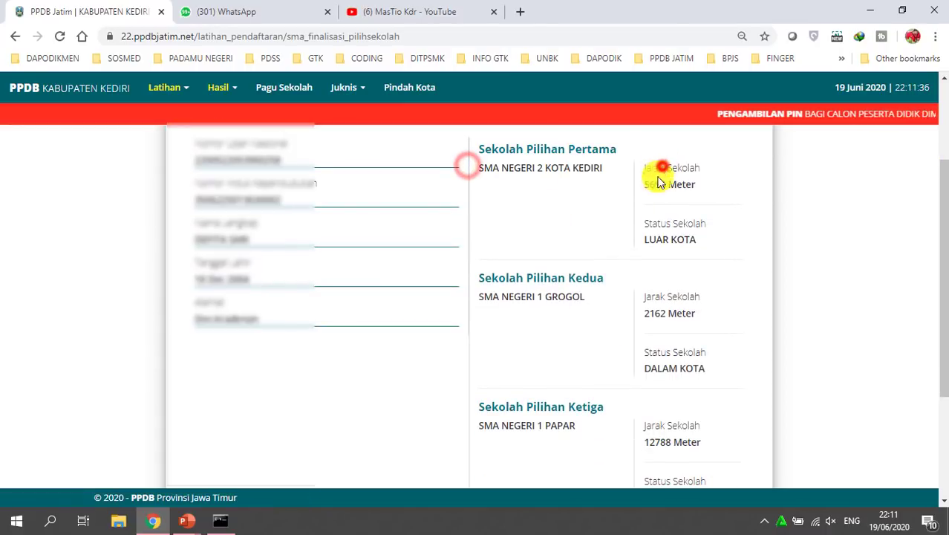
left_click_drag(643, 239, 711, 245)
scroll(757, 352, "down", 1)
left_click_drag(644, 299, 731, 302)
left_click_drag(647, 425, 728, 420)
left_click(712, 361)
Scroll to the bottom and choose Kembali instead of Simpan Permanen
scroll(711, 360, "up", 1)
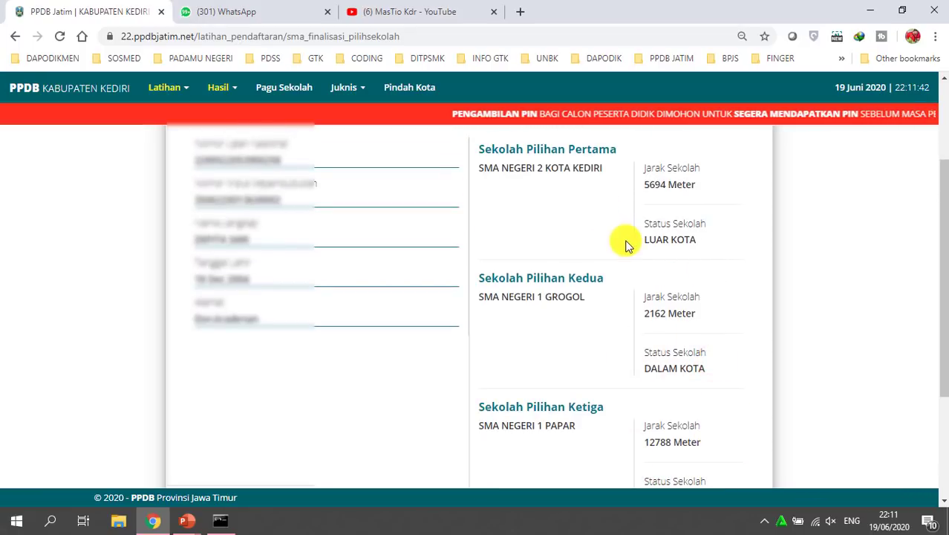
scroll(701, 301, "down", 1)
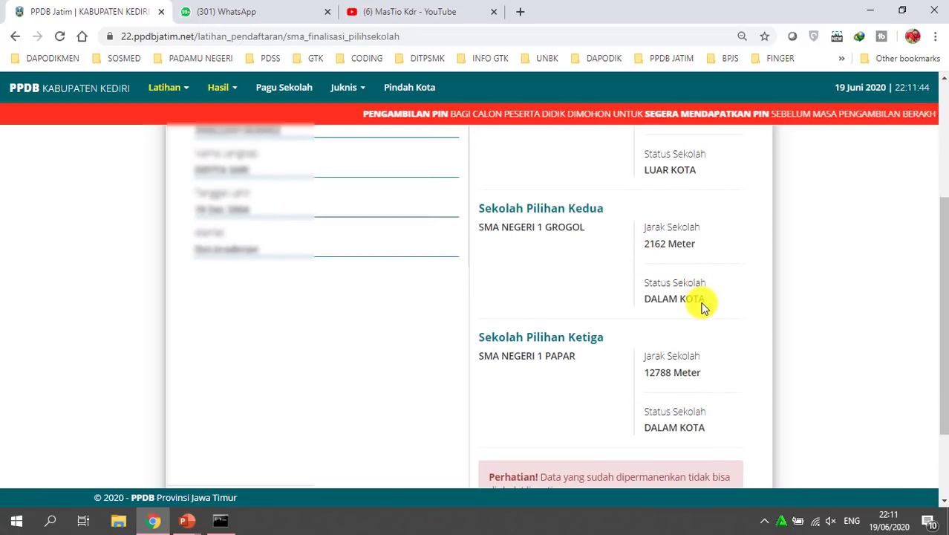
scroll(704, 306, "down", 1)
scroll(703, 303, "down", 1)
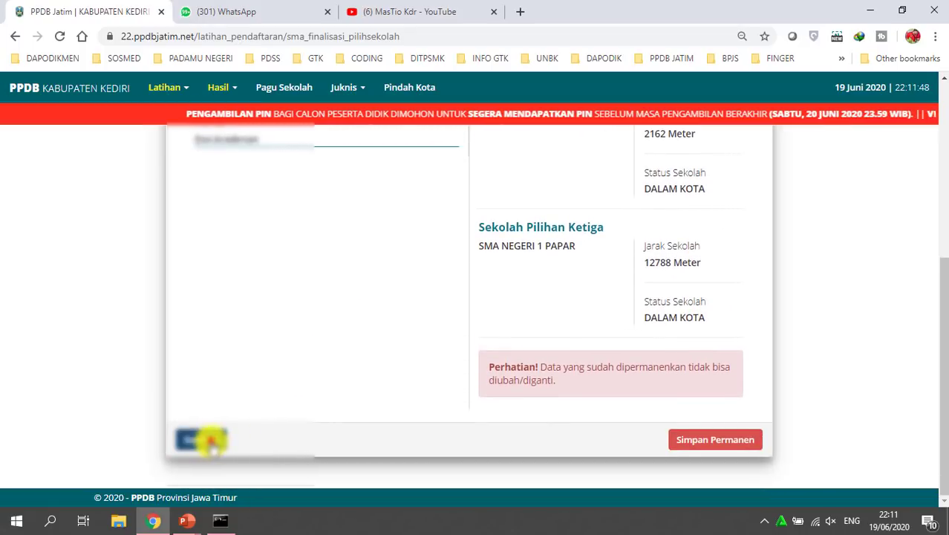
left_click(208, 439)
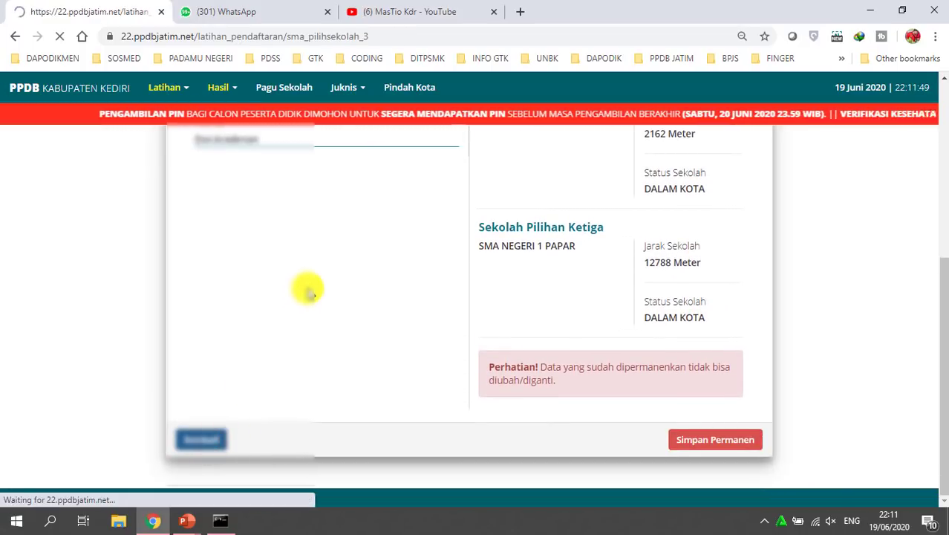
Go back through the second-choice page to the first-choice page with SMA Negeri 1 Pare
scroll(370, 318, "down", 6)
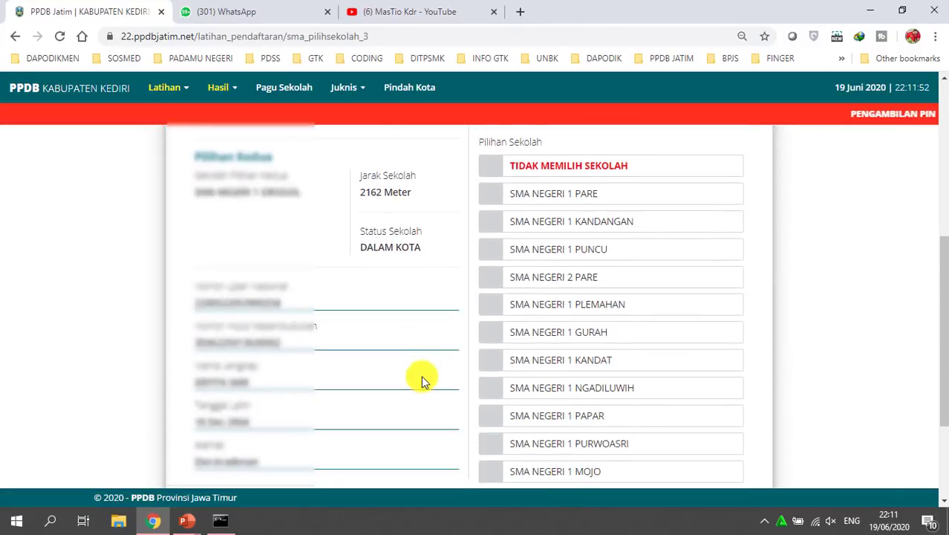
scroll(319, 453, "down", 1)
left_click(316, 440)
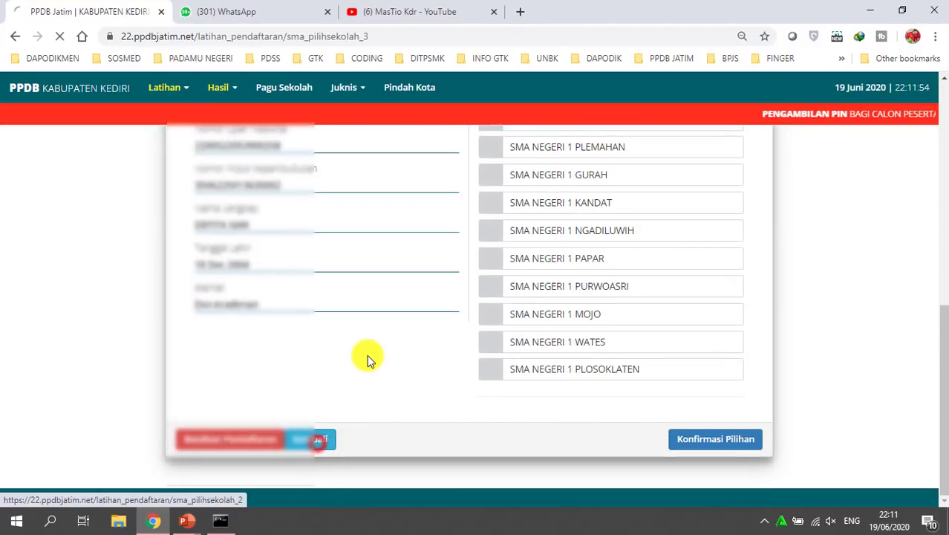
scroll(367, 355, "down", 7)
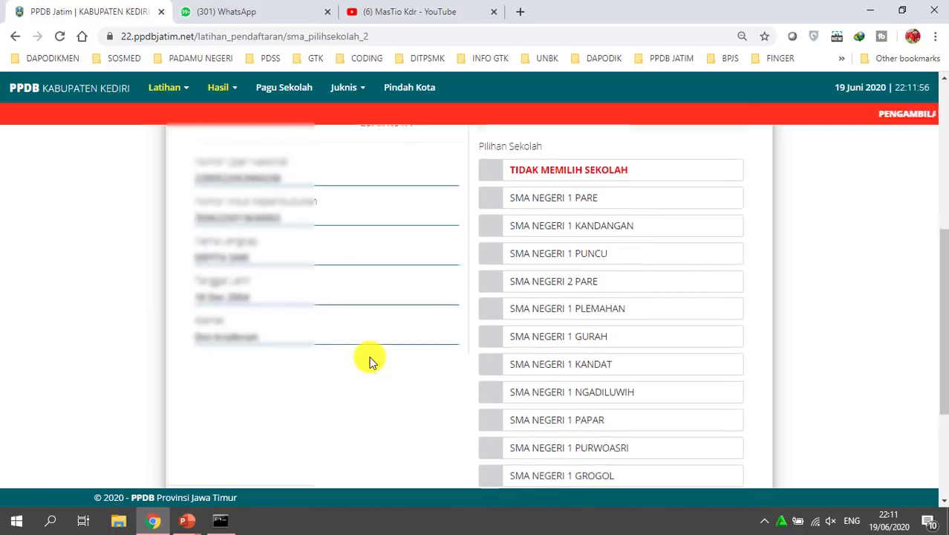
left_click(319, 439)
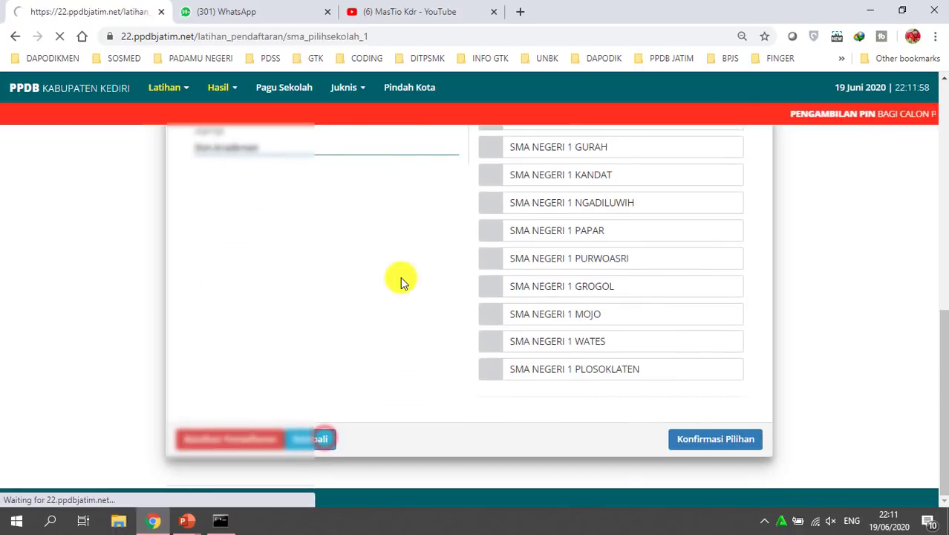
scroll(405, 290, "down", 5)
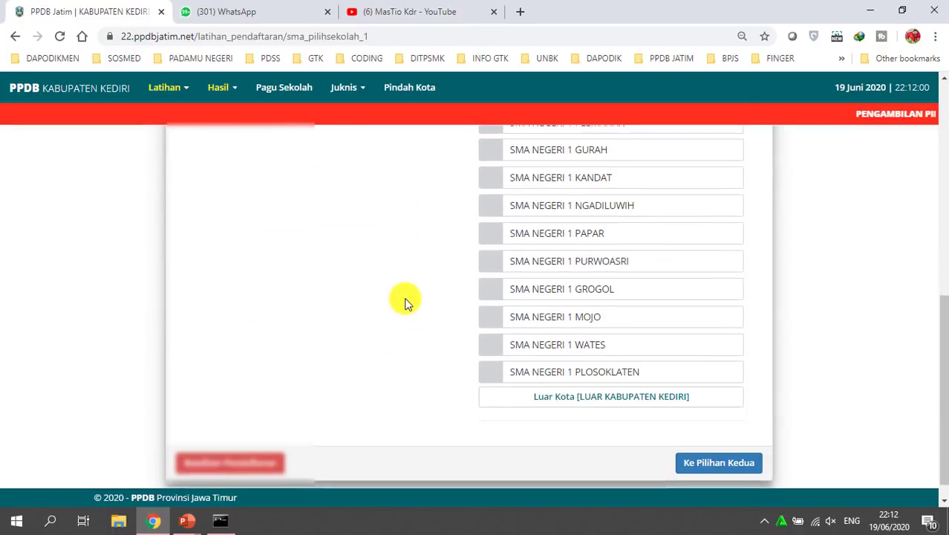
scroll(405, 297, "up", 1)
scroll(404, 301, "up", 5)
scroll(551, 313, "down", 2)
left_click_drag(554, 168, 640, 169)
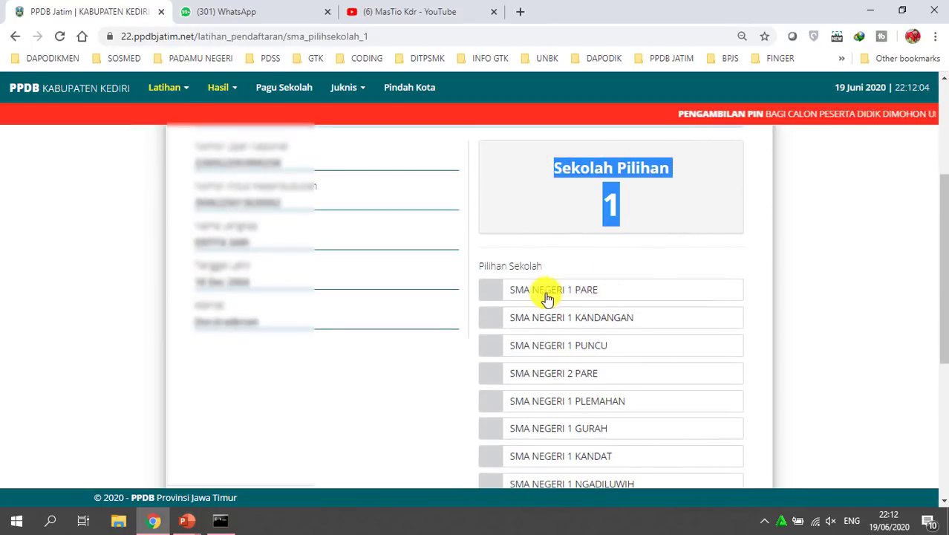
scroll(678, 303, "down", 4)
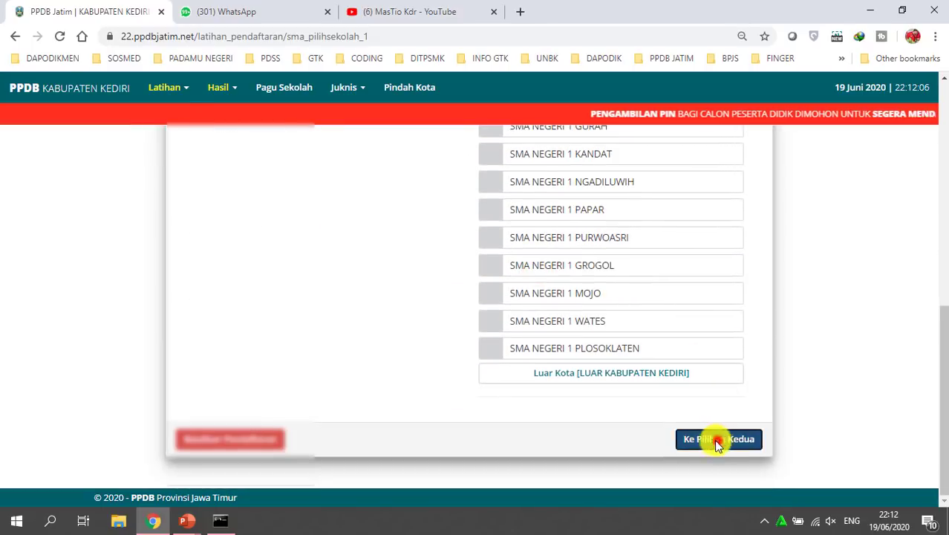
Confirm the first choice, then pick and confirm SMA Negeri 2 Pare as second choice
left_click(718, 439)
left_click(457, 381)
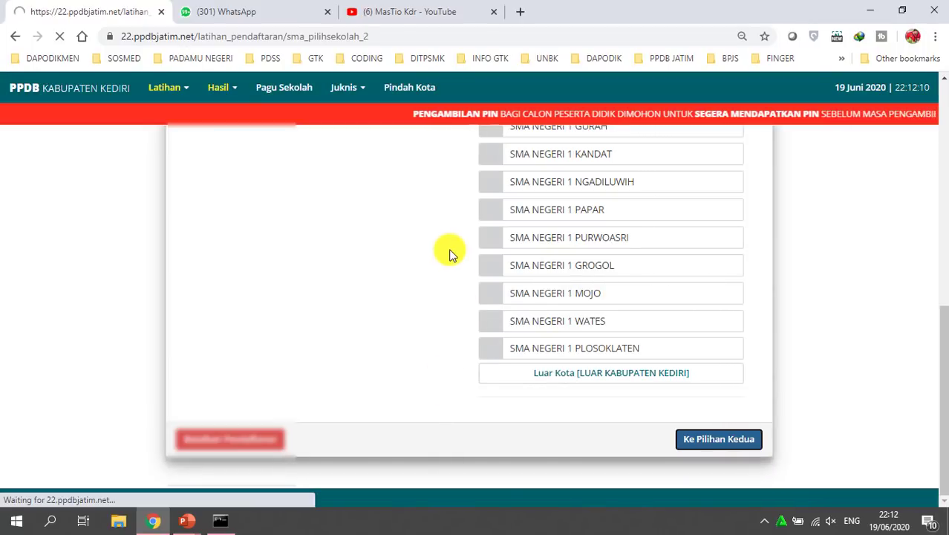
scroll(541, 295, "down", 5)
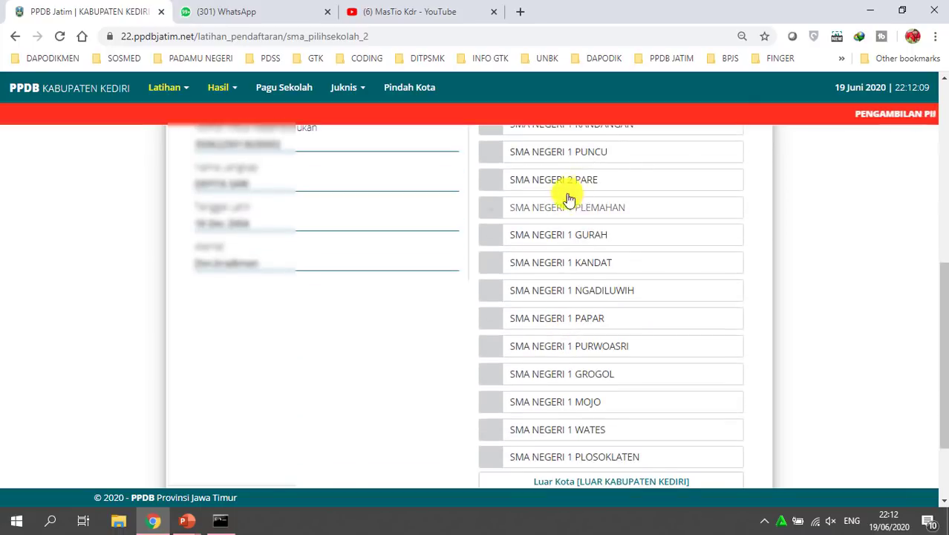
scroll(551, 264, "up", 1)
left_click(531, 250)
scroll(632, 281, "down", 5)
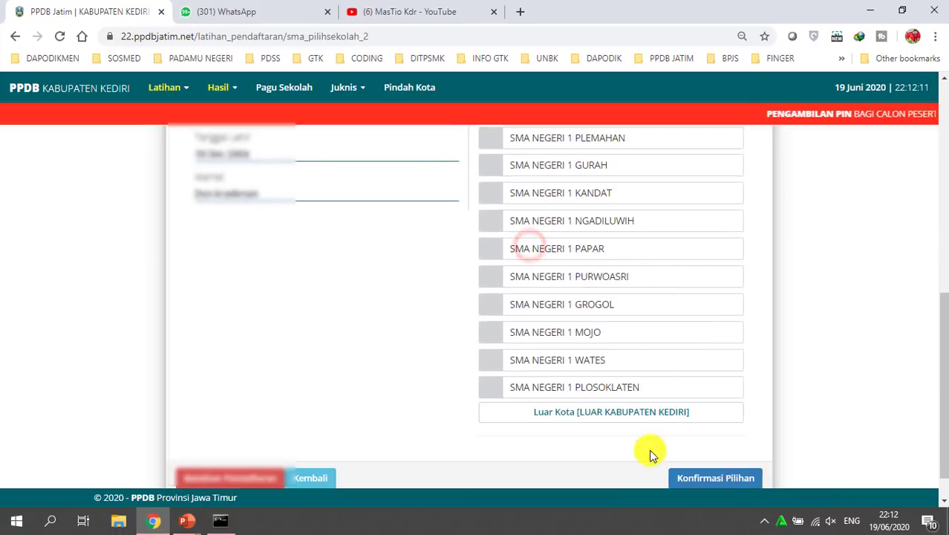
left_click(714, 440)
left_click(446, 379)
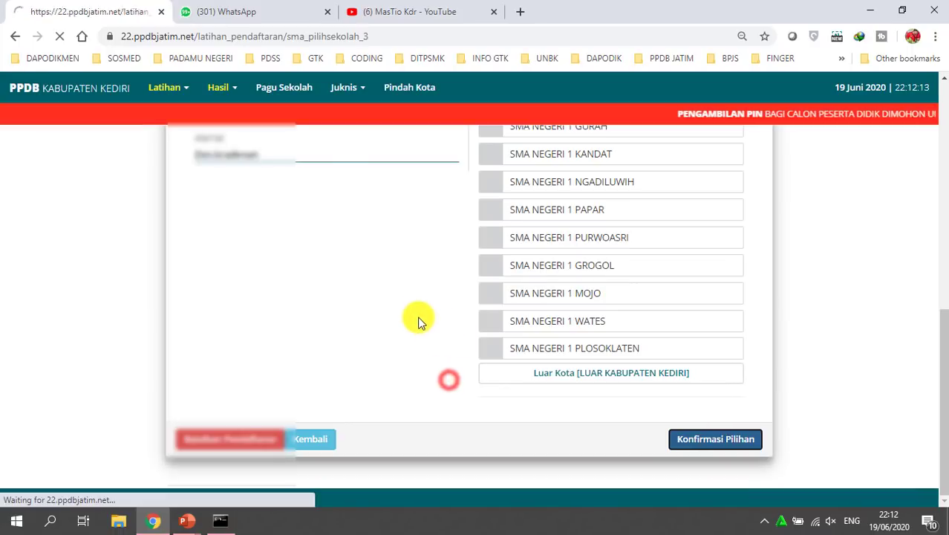
Pick SMA Negeri 1 Gurah as third choice, confirm it, and choose Simpan Permanen
scroll(371, 312, "down", 2)
double_click(361, 327)
scroll(386, 375, "down", 2)
left_click_drag(371, 318, 407, 329)
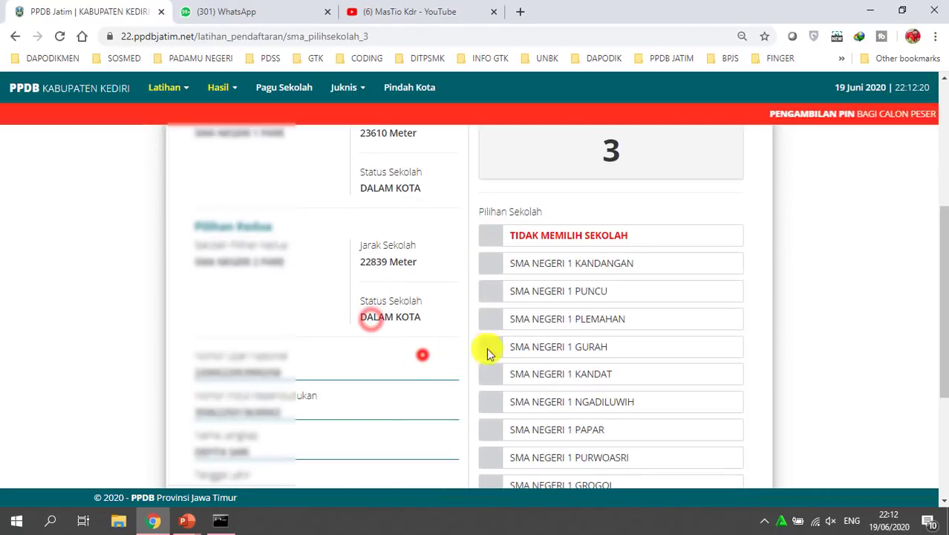
left_click(532, 347)
scroll(780, 344, "down", 3)
left_click(698, 450)
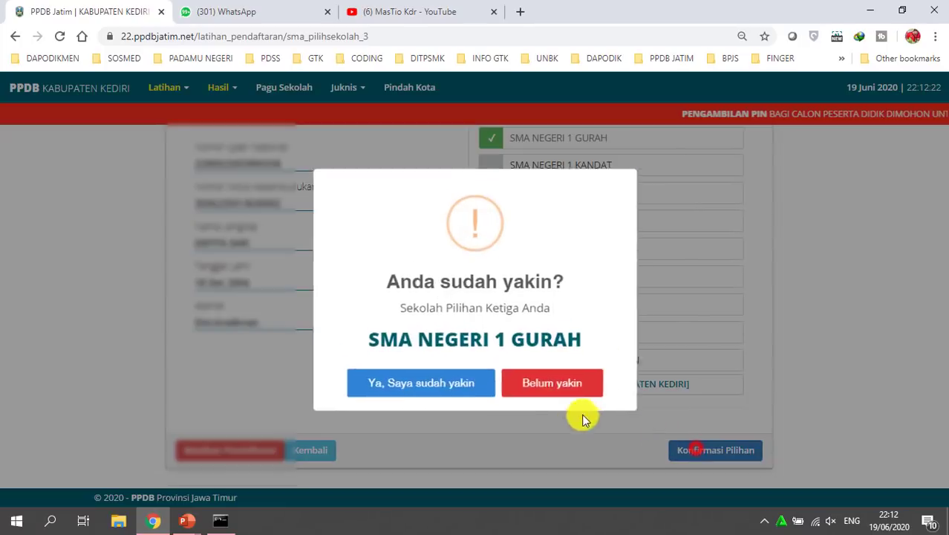
left_click(435, 383)
left_click(505, 483)
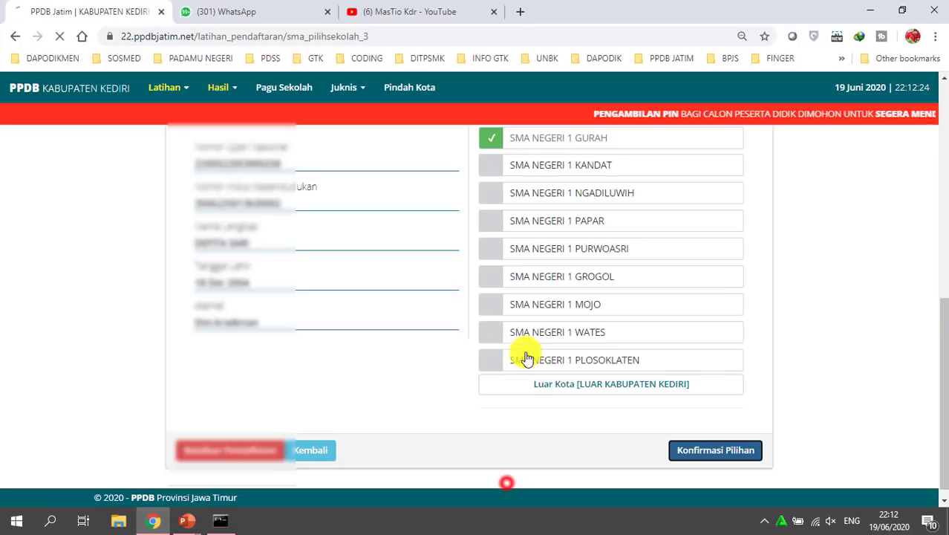
Review the DALAM KOTA statuses on the summary, then show the school-selection slide full screen
scroll(495, 332, "down", 2)
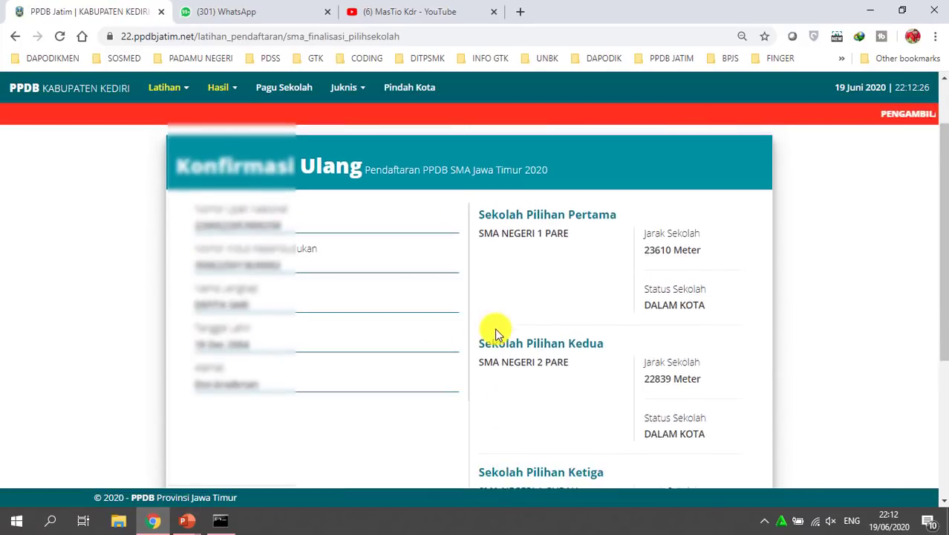
scroll(640, 254, "down", 1)
left_click_drag(640, 239, 717, 239)
scroll(643, 251, "down", 2)
left_click_drag(643, 229, 678, 229)
left_click(195, 520)
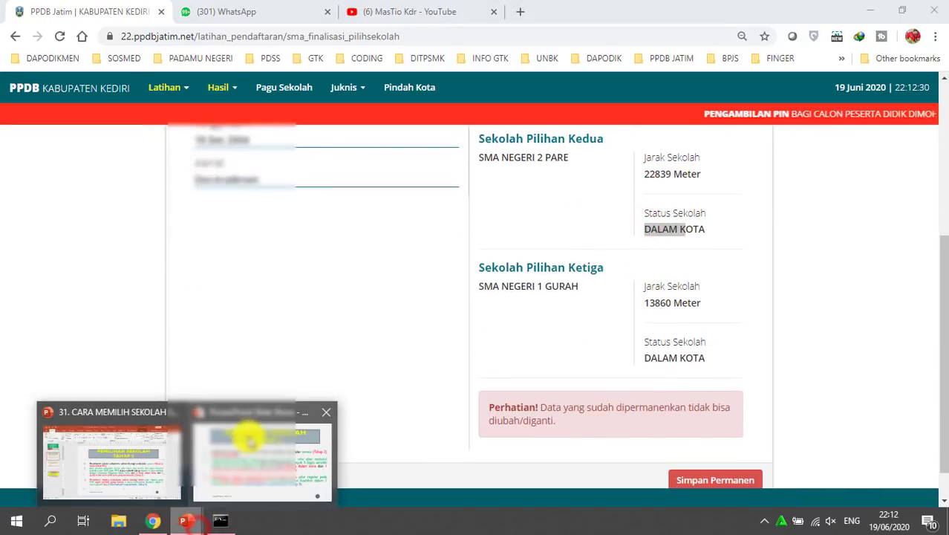
left_click(249, 438)
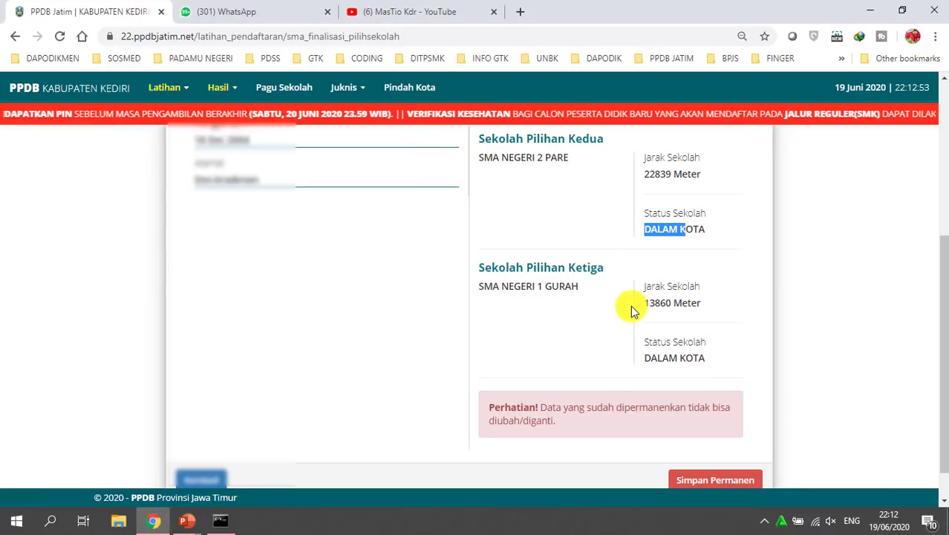
scroll(632, 312, "up", 2)
double_click(665, 372)
double_click(672, 410)
scroll(701, 365, "up", 1)
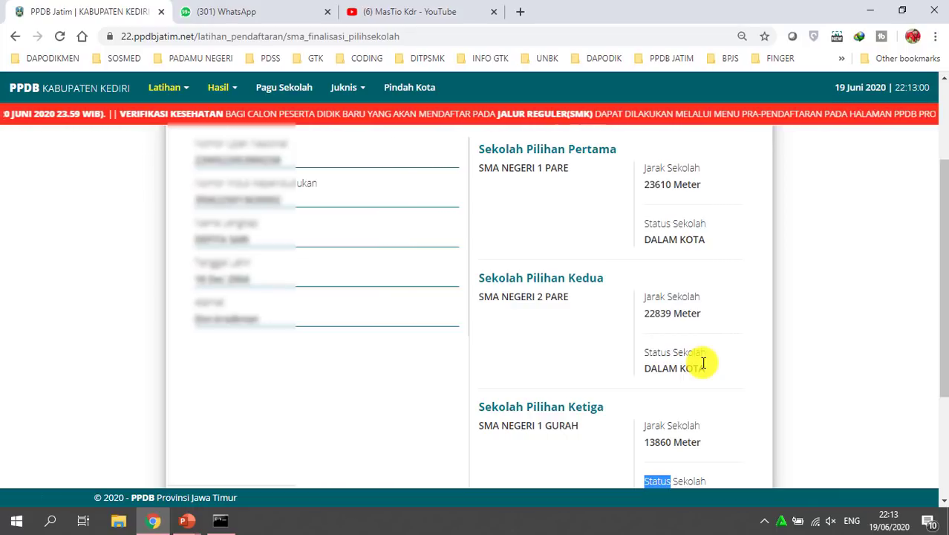
Leave the Konfirmasi Ulang summary via Kembali to return to the Pilihan Ketiga page
scroll(643, 320, "down", 1)
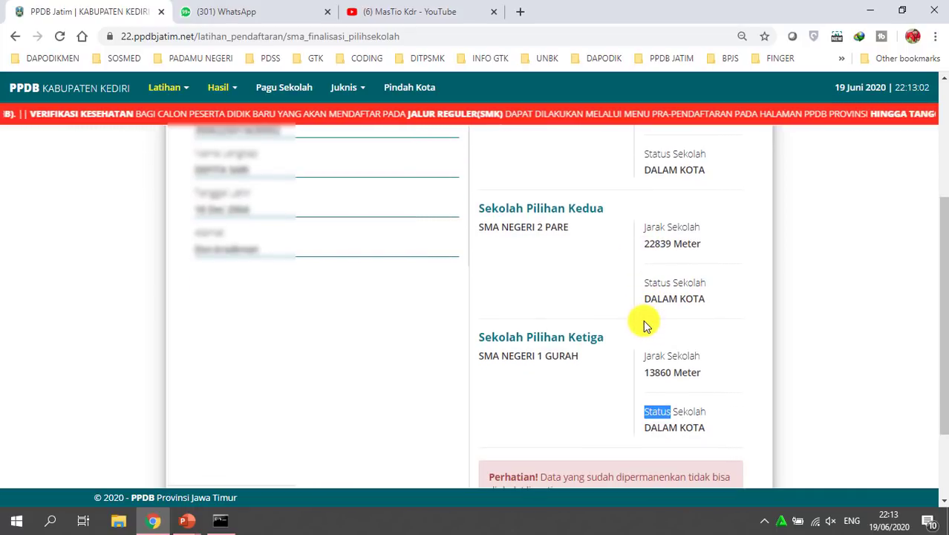
scroll(645, 326, "up", 1)
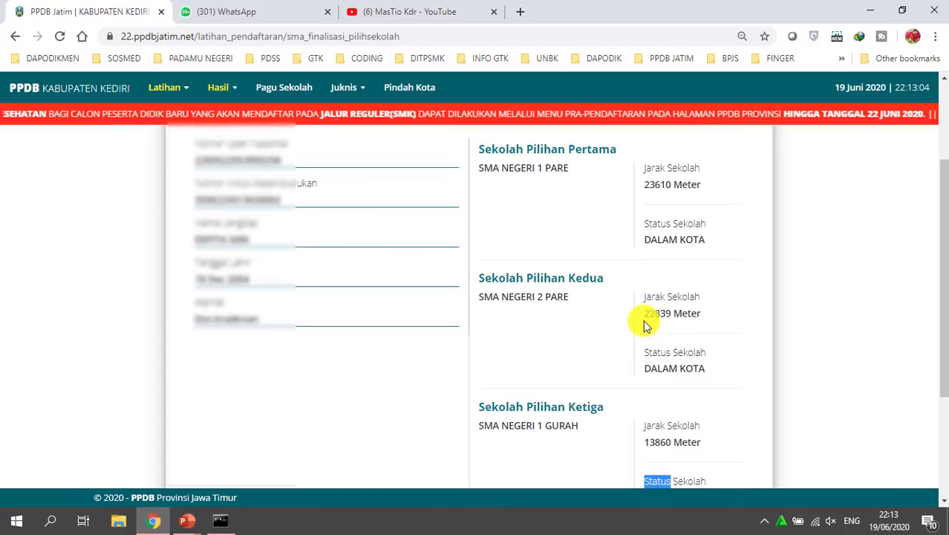
scroll(644, 324, "down", 3)
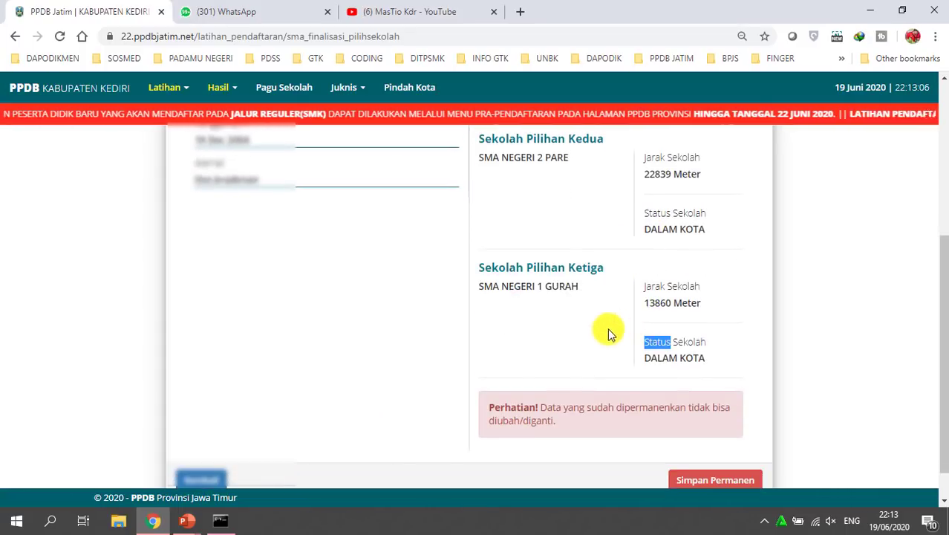
left_click(200, 440)
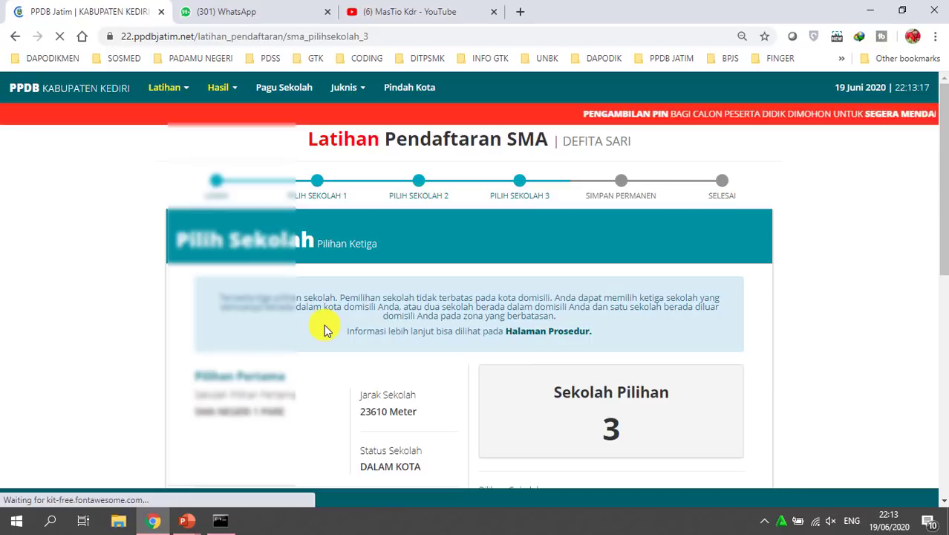
Switch Wi-Fi to the iPhone network, retrying after the first failed attempt, then close the flyout
left_click(815, 522)
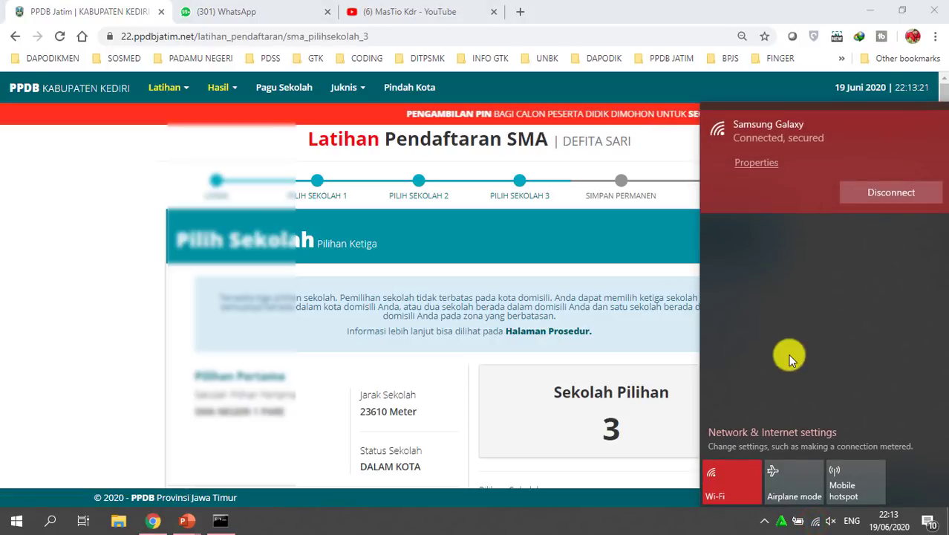
left_click(817, 252)
left_click(890, 238)
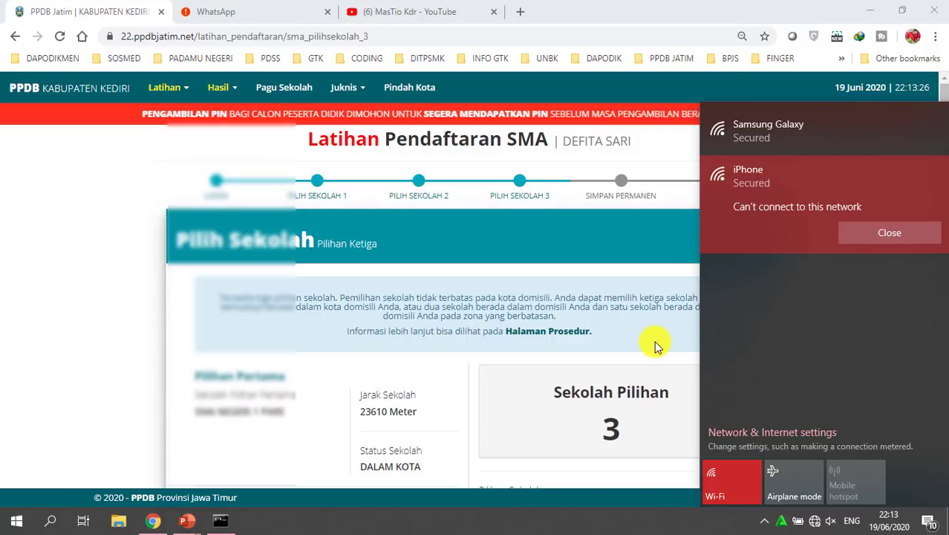
left_click(854, 236)
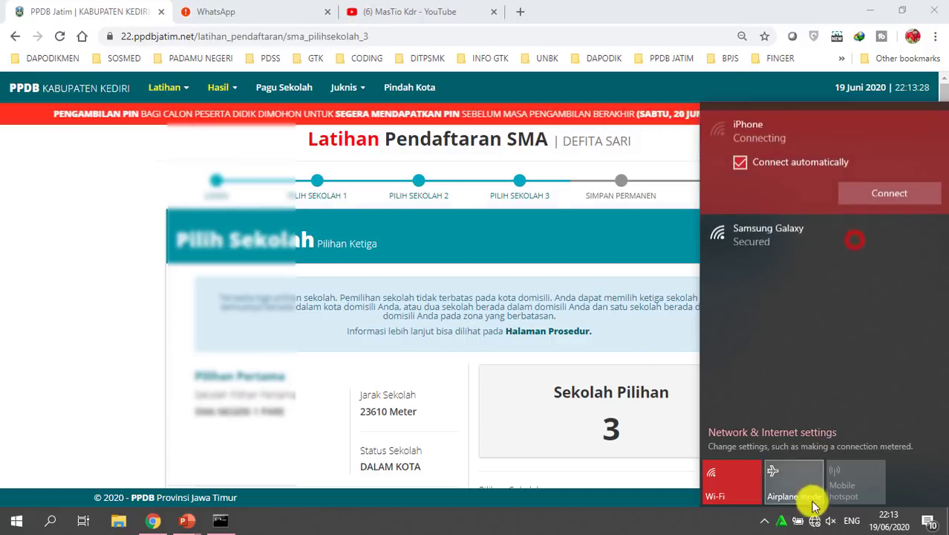
left_click(812, 513)
left_click(815, 522)
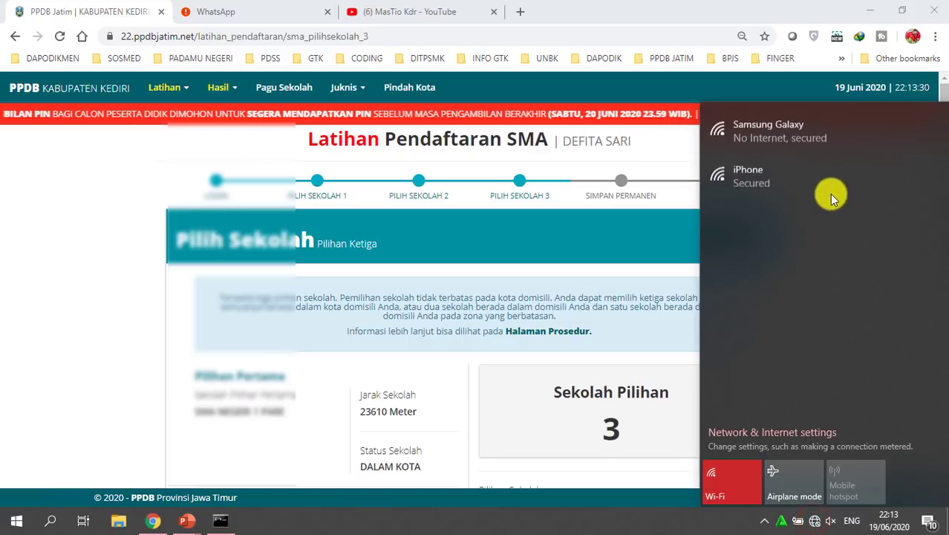
left_click(814, 187)
left_click(891, 238)
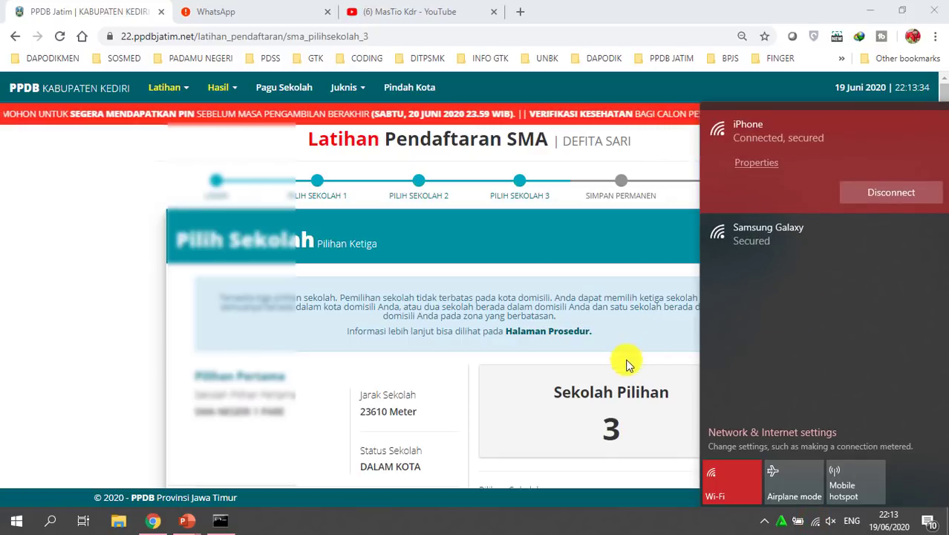
left_click(611, 345)
scroll(604, 266, "down", 8)
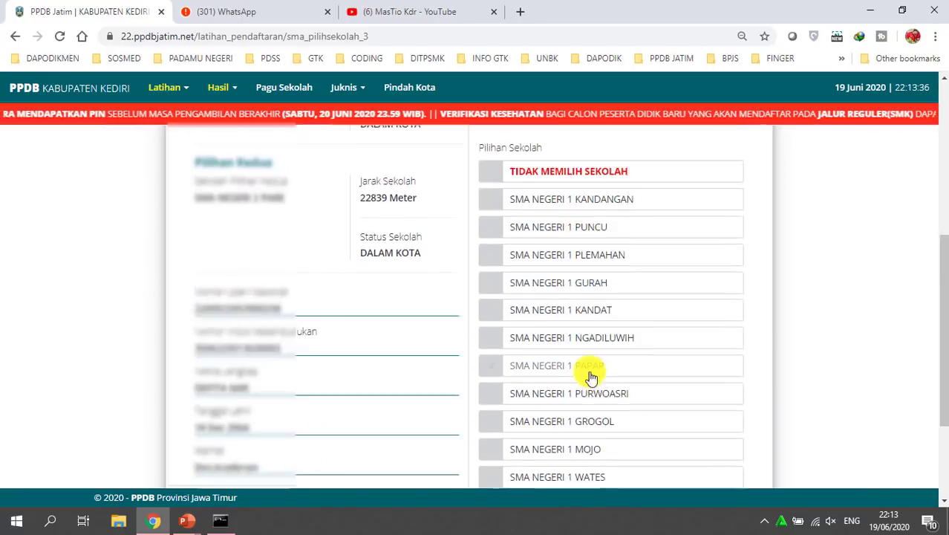
Return to the first-choice page and confirm SMA Negeri 1 Pare as first choice
left_click(319, 450)
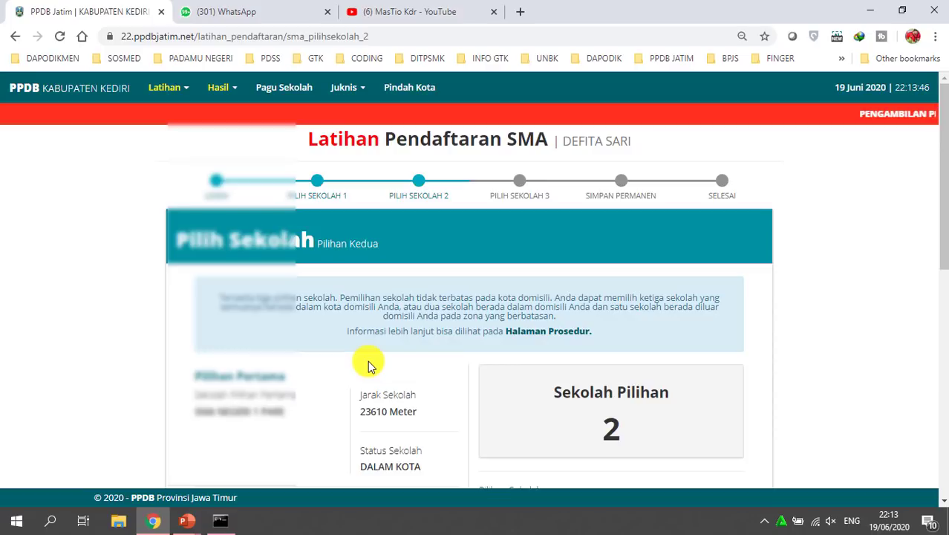
scroll(378, 360, "down", 7)
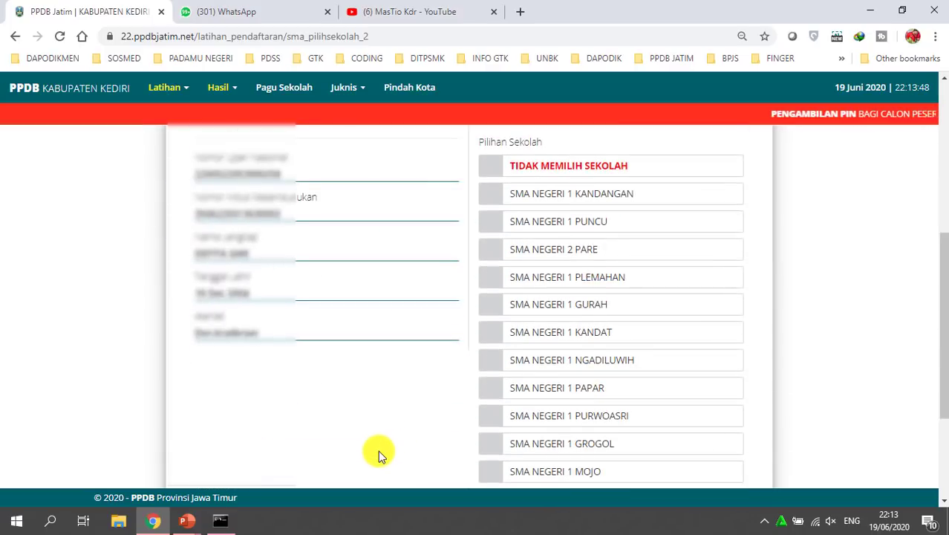
left_click(323, 441)
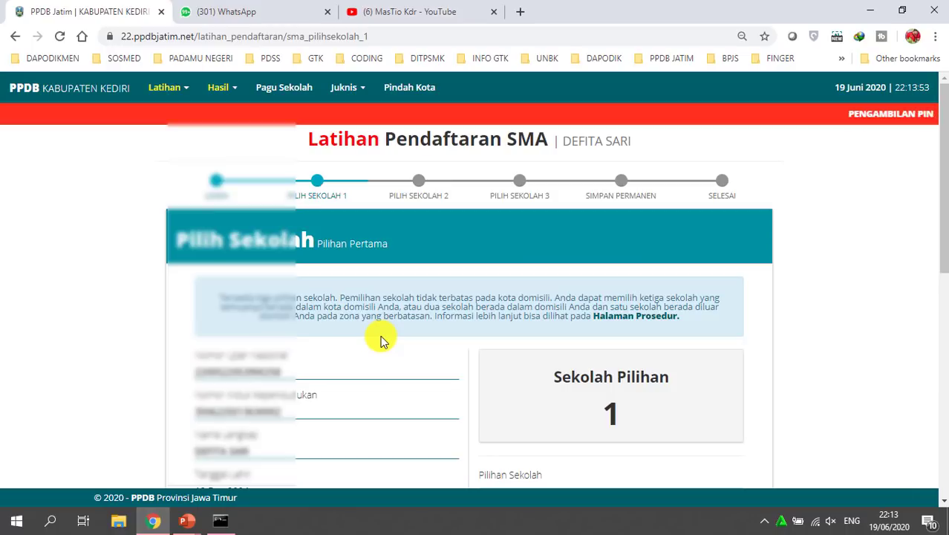
scroll(375, 319, "down", 4)
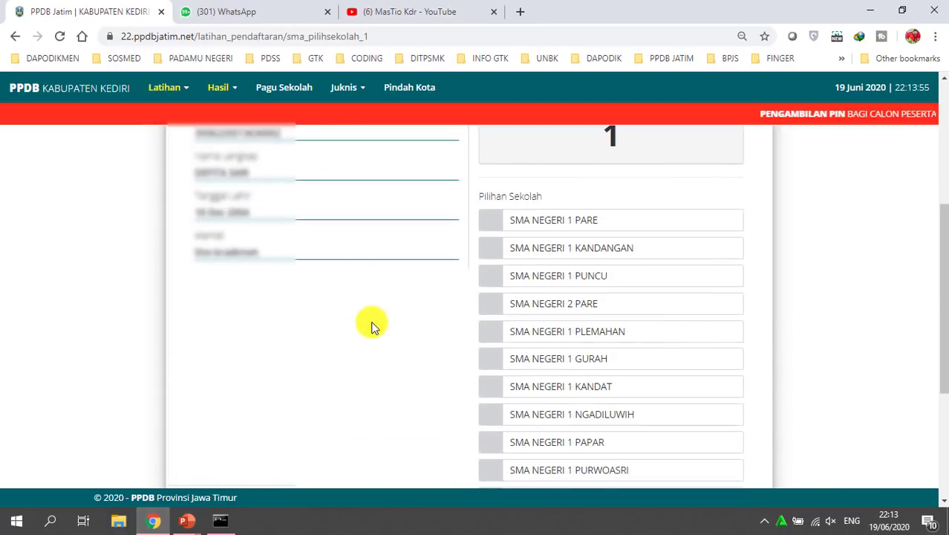
scroll(374, 327, "up", 1)
scroll(370, 323, "down", 1)
left_click(535, 219)
scroll(607, 310, "down", 3)
left_click(707, 442)
left_click(473, 383)
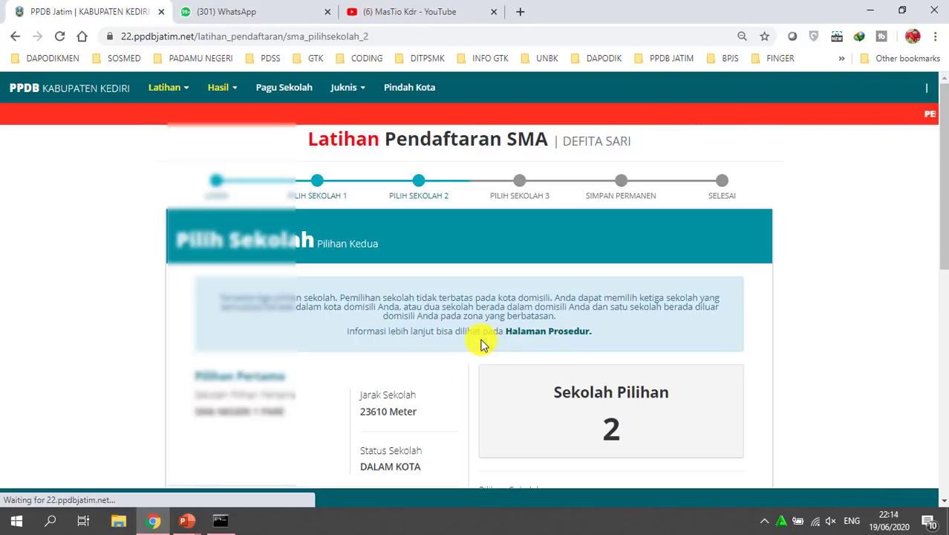
Pick SMA Negeri 1 Puncu as second choice and continue to the third choice
scroll(483, 340, "down", 2)
scroll(520, 334, "down", 2)
left_click(540, 280)
scroll(661, 387, "down", 3)
left_click(705, 472)
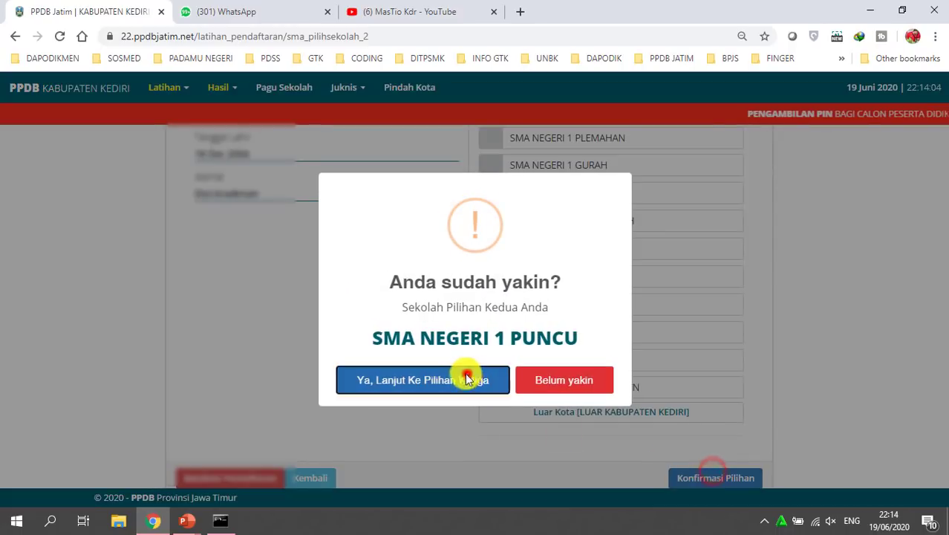
left_click(466, 374)
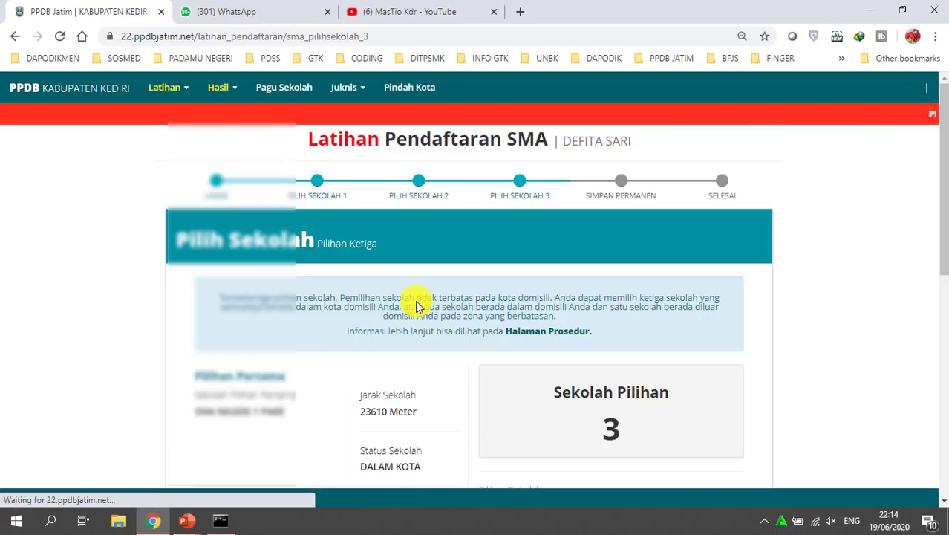
Highlight the first choice's 23610 meter distance and DALAM KOTA status
scroll(482, 314, "down", 3)
left_click_drag(357, 201, 415, 300)
left_click_drag(370, 386, 410, 384)
scroll(430, 313, "down", 4)
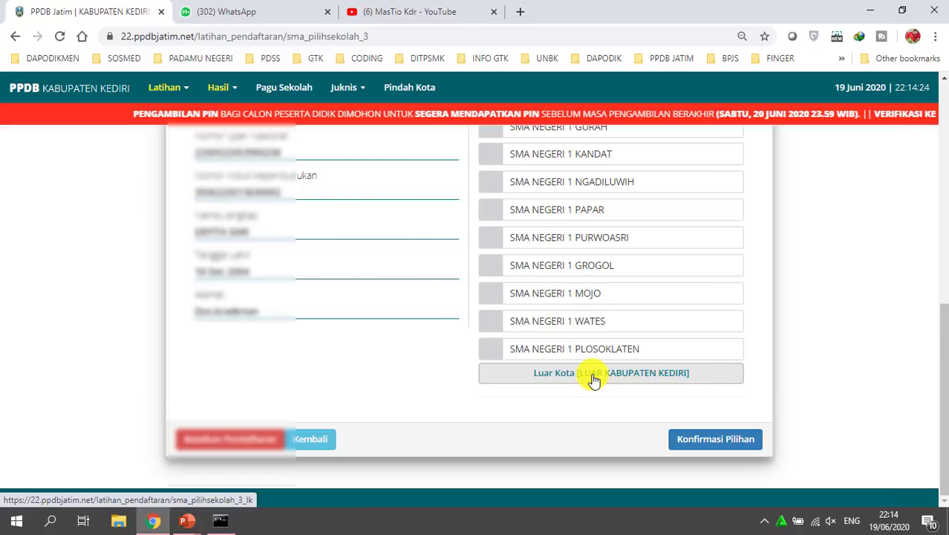
Pick SMA Negeri 3 Kota Kediri from KOTA KEDIRI as third choice and submit
left_click(594, 375)
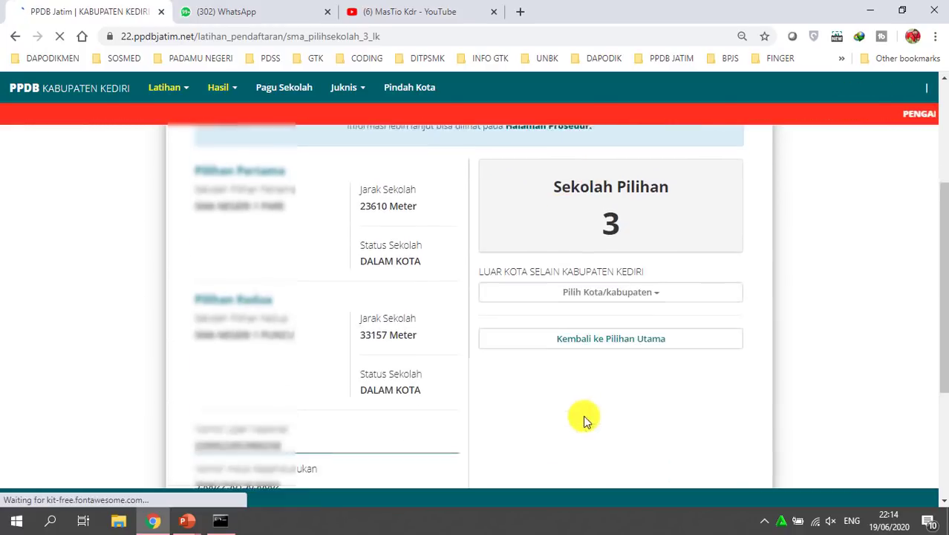
left_click(578, 288)
left_click(547, 315)
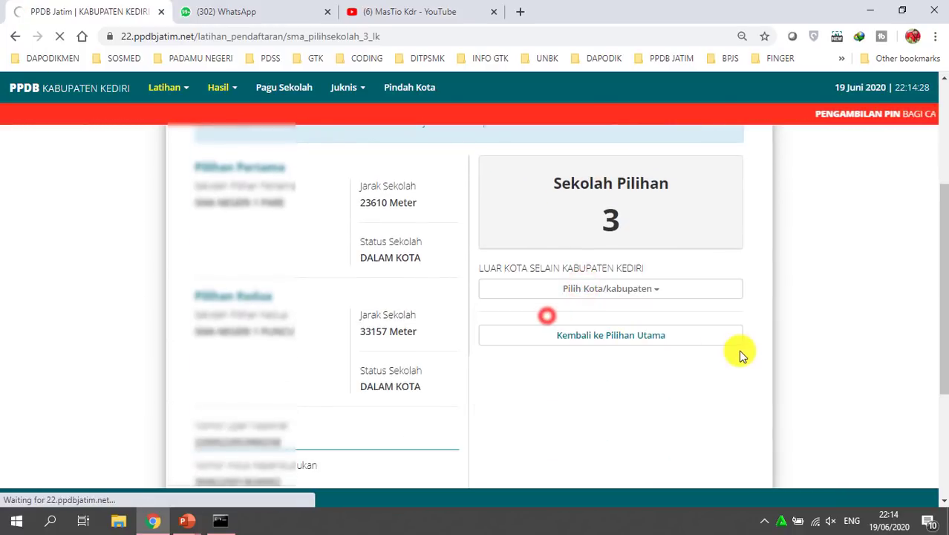
scroll(688, 365, "down", 3)
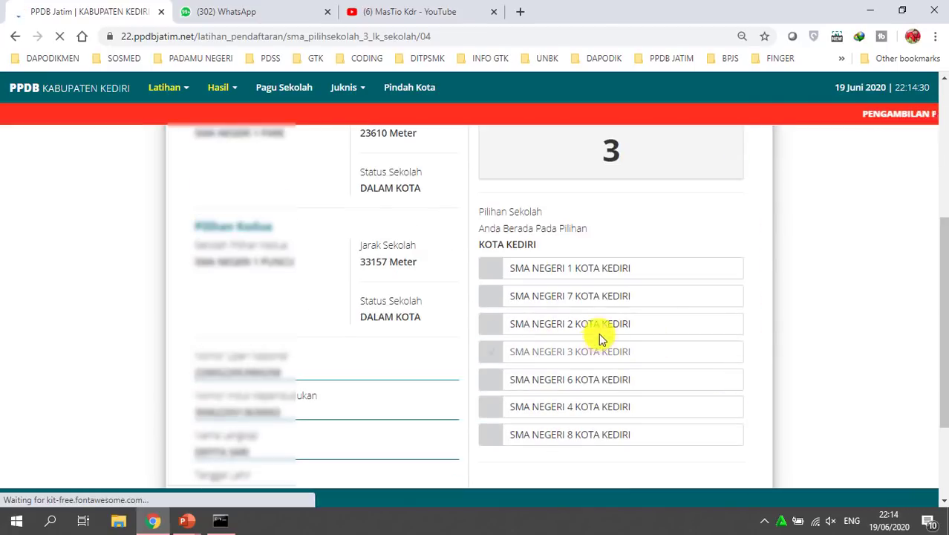
left_click(568, 354)
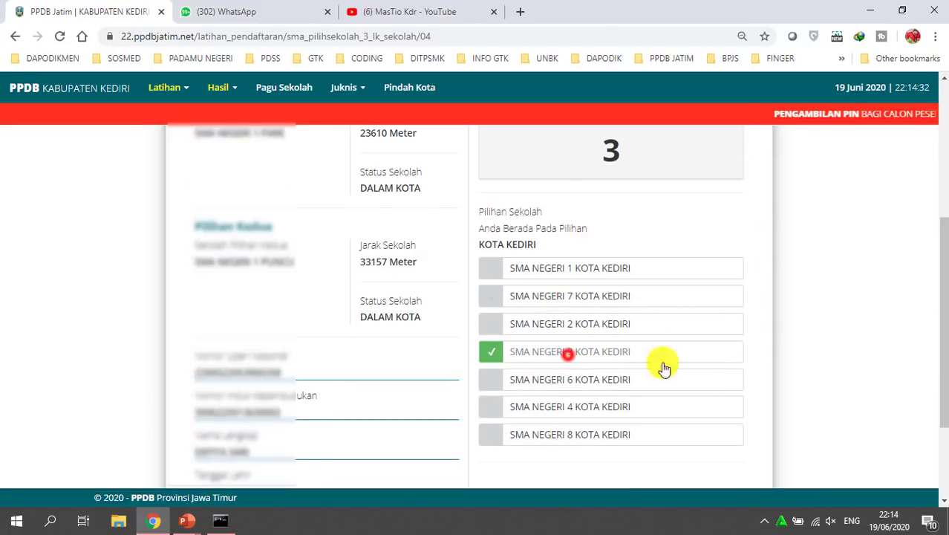
scroll(668, 386, "down", 3)
left_click(706, 437)
Accept the warning and review the summary: SMA Negeri 3 Kota Kediri, 10759 Meter, LUAR KOTA
left_click(451, 379)
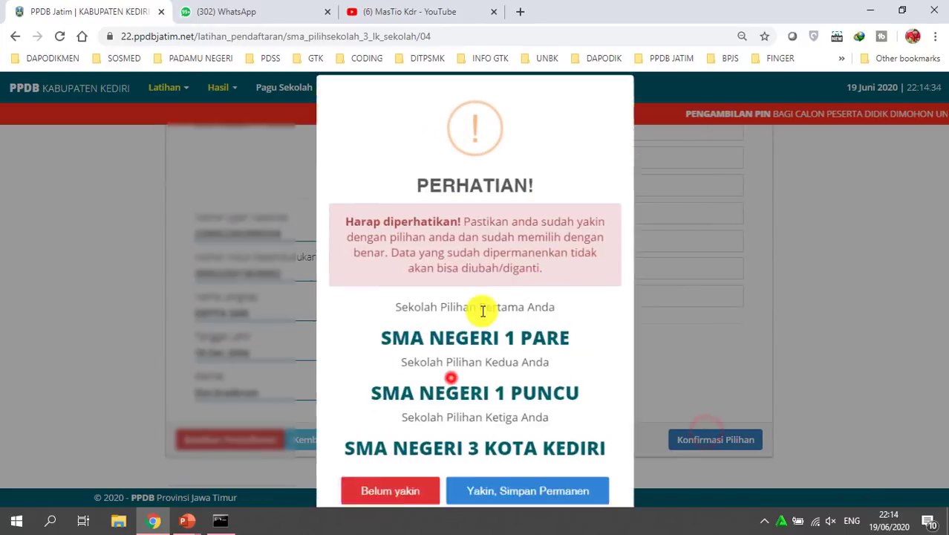
left_click(493, 479)
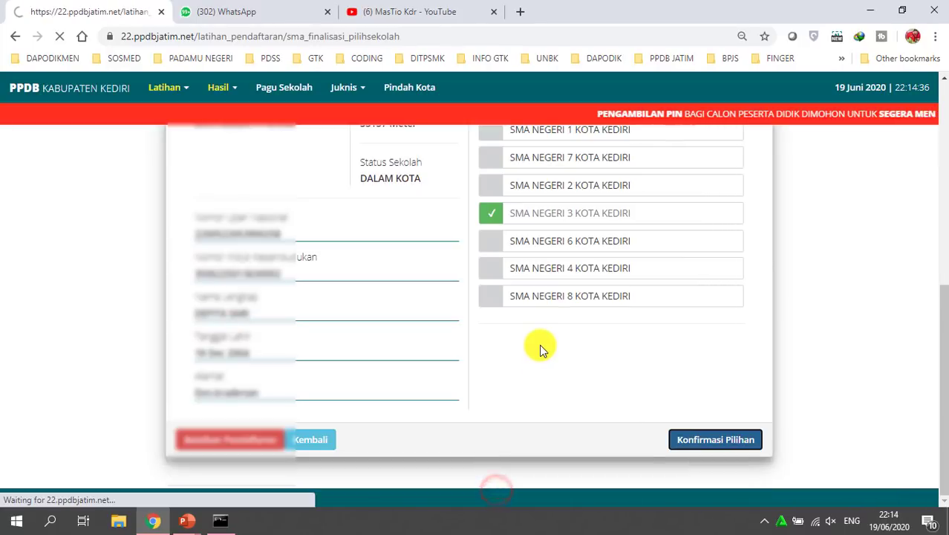
scroll(543, 346, "down", 2)
scroll(545, 346, "up", 1)
left_click_drag(643, 311, 727, 338)
scroll(691, 312, "down", 3)
left_click(647, 239)
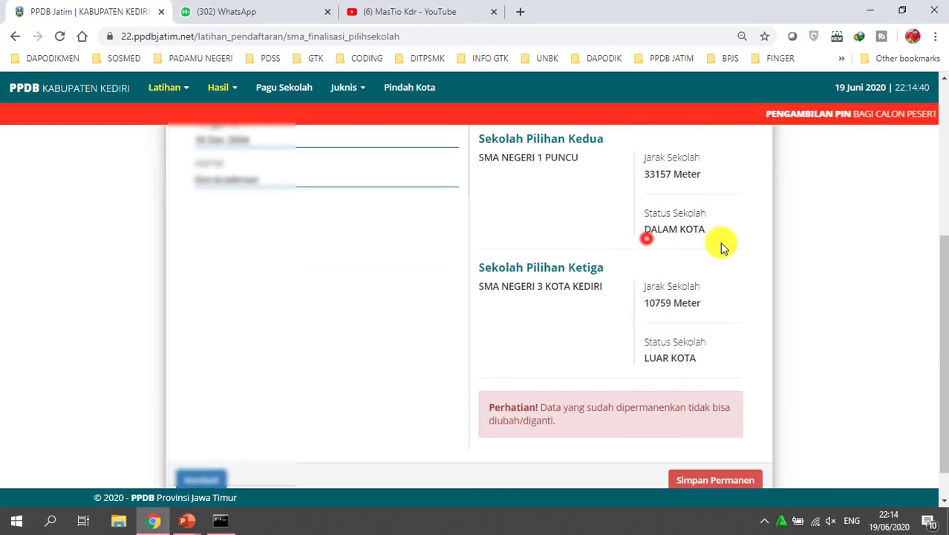
left_click_drag(649, 228, 730, 227)
scroll(716, 285, "down", 1)
left_click_drag(645, 318, 724, 301)
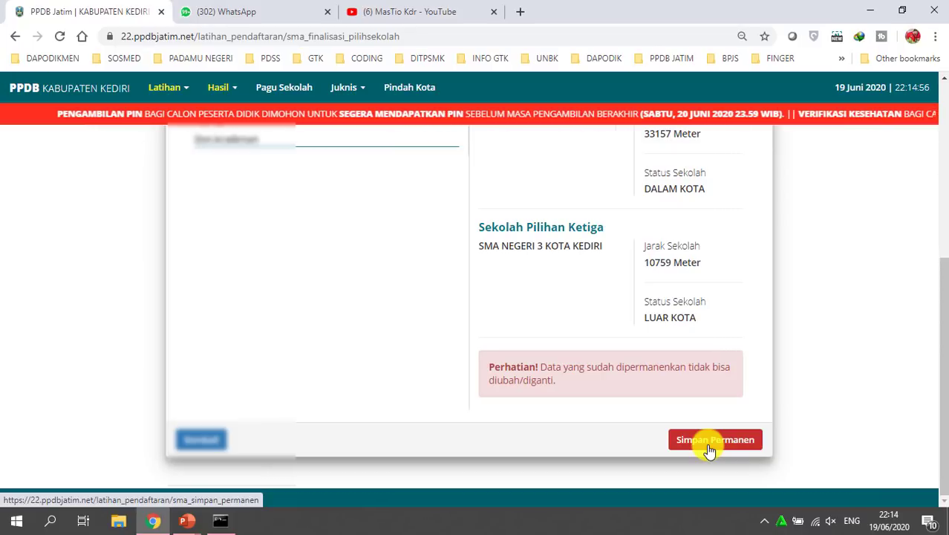
Save the choices permanently and highlight the completion message and its 22-24 and 25-27 Juni dates
left_click(709, 441)
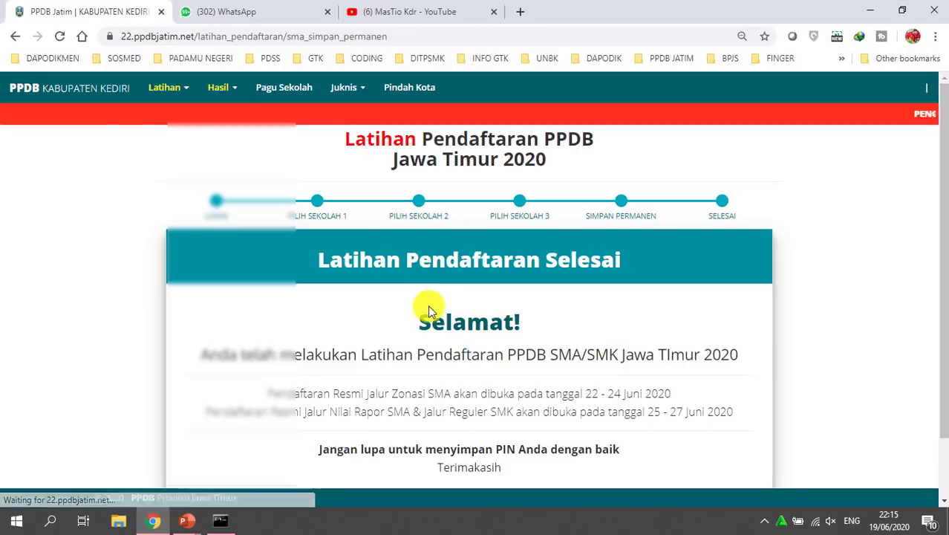
scroll(427, 275, "down", 1)
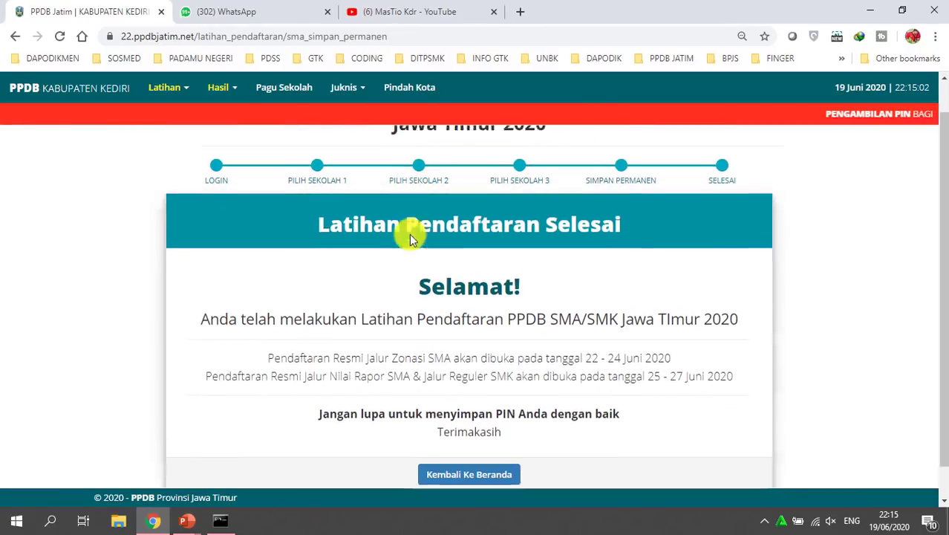
left_click_drag(418, 253, 503, 253)
left_click_drag(213, 284, 731, 285)
left_click_drag(346, 323, 668, 322)
left_click_drag(227, 352, 385, 335)
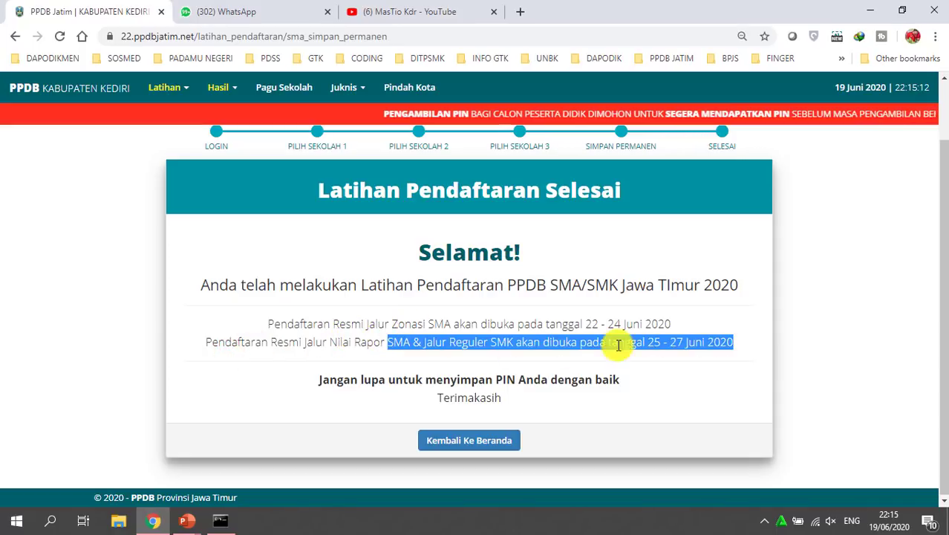
left_click_drag(645, 340, 733, 345)
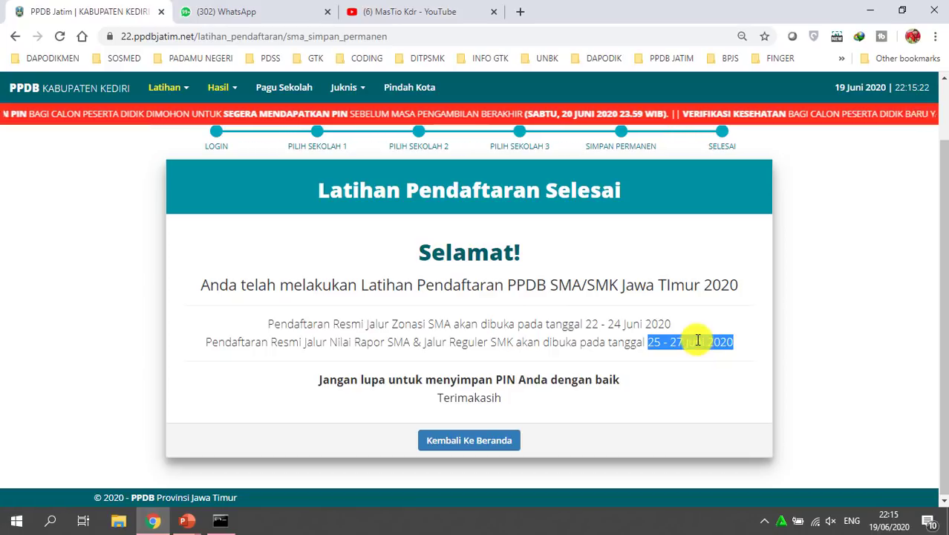
left_click_drag(587, 320, 673, 323)
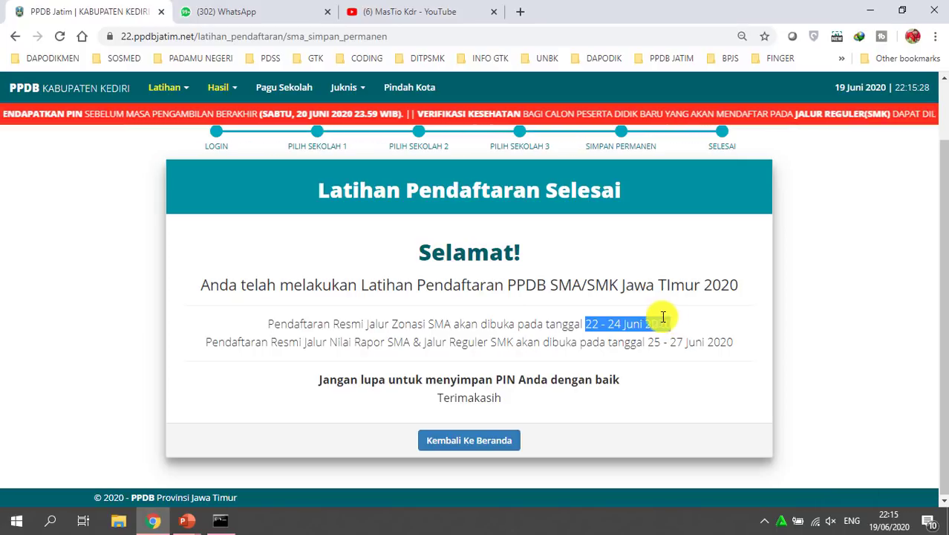
left_click_drag(308, 211, 645, 391)
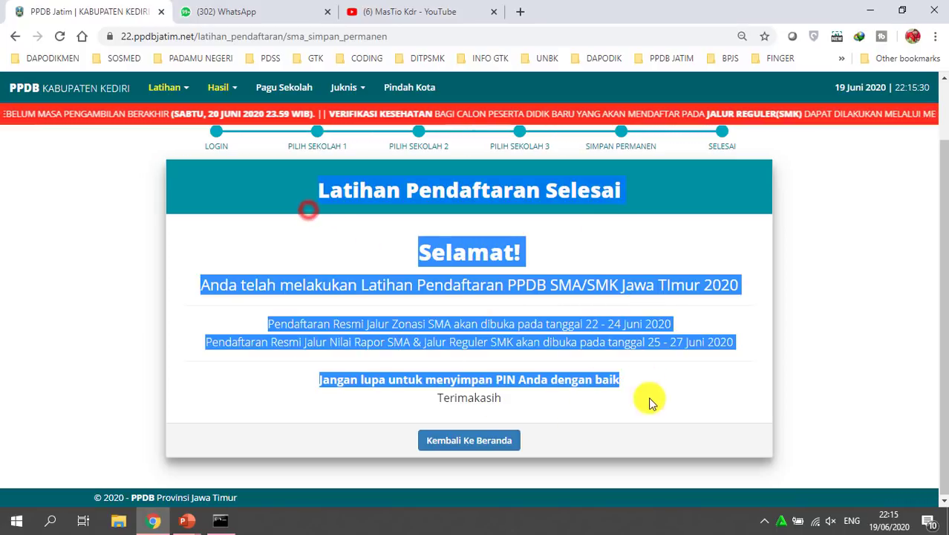
left_click(470, 223)
left_click_drag(318, 196, 637, 172)
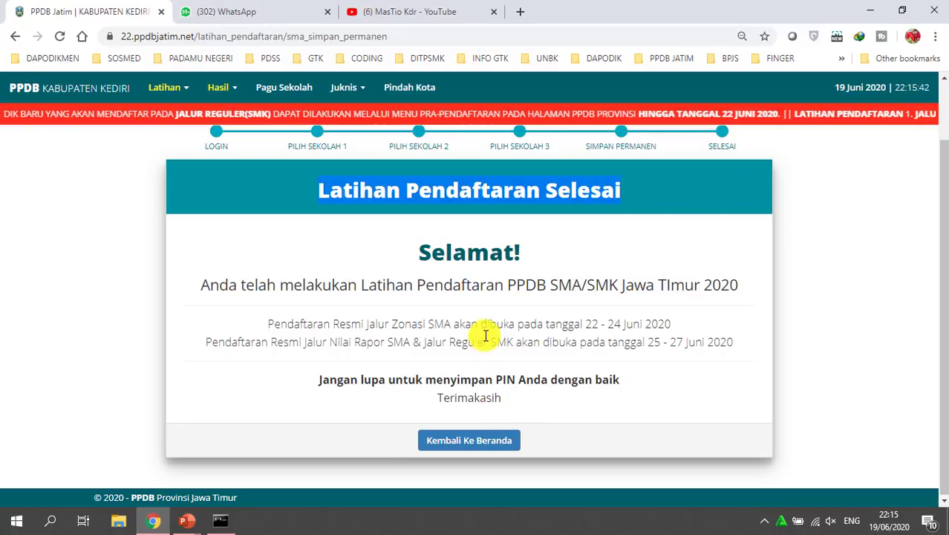
left_click_drag(502, 299, 494, 295)
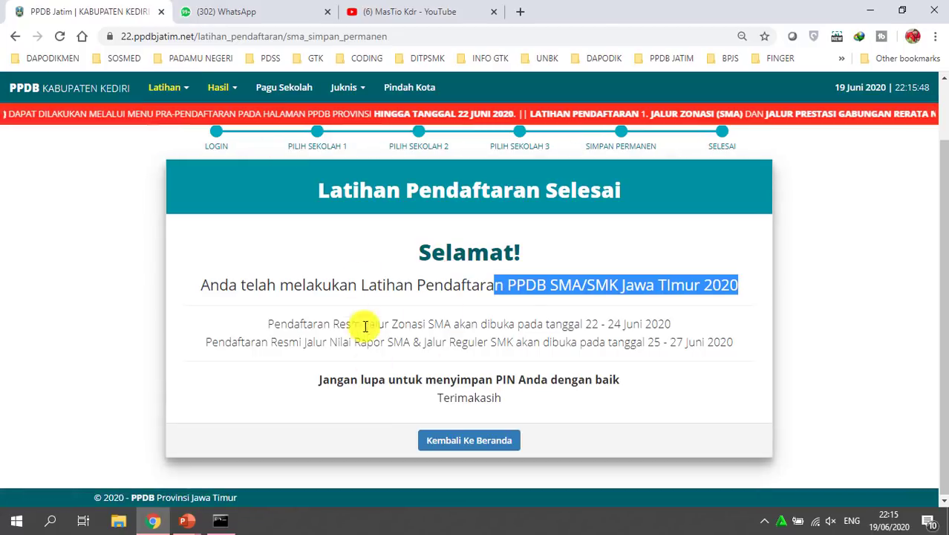
Return to the PPDB Kabupaten Kediri home page, dismiss the announcement, and bring up the PowerPoint slide show
left_click(85, 97)
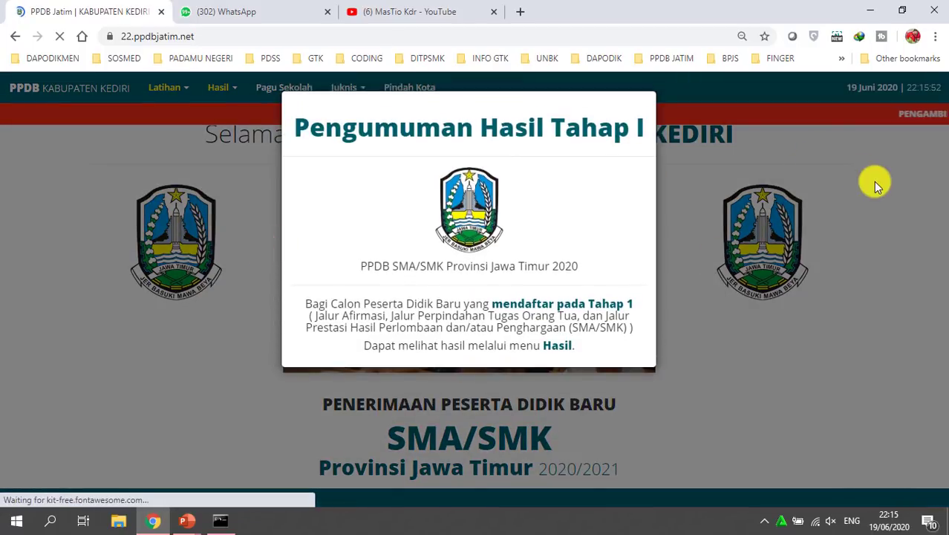
left_click(873, 181)
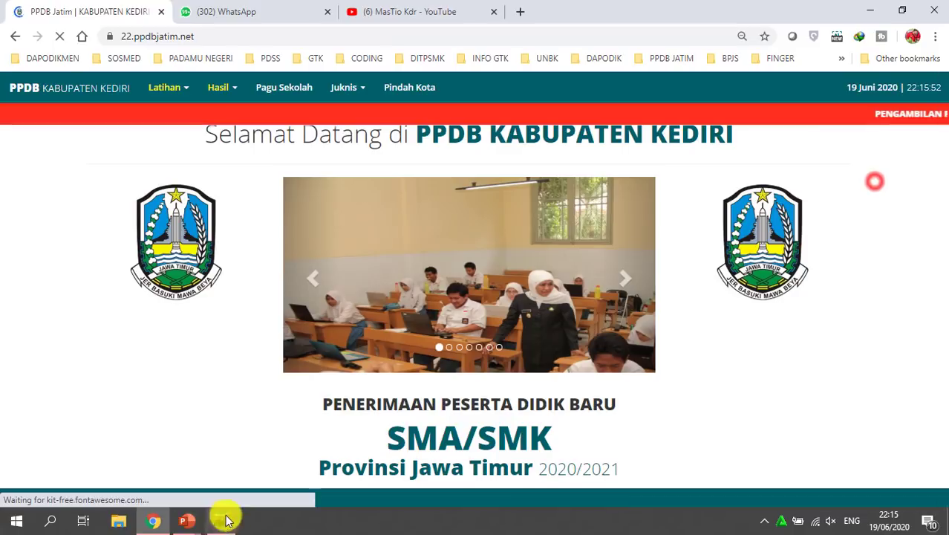
mouse_move(191, 519)
left_click(286, 475)
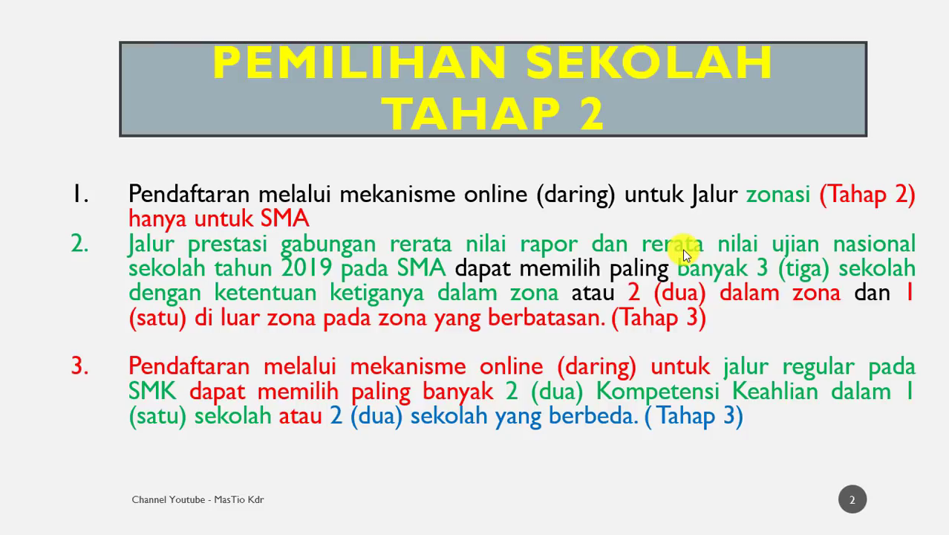
Switch from the slide show back to the PPDB Kabupaten Kediri page with Alt+Tab
key("alt+Tab")
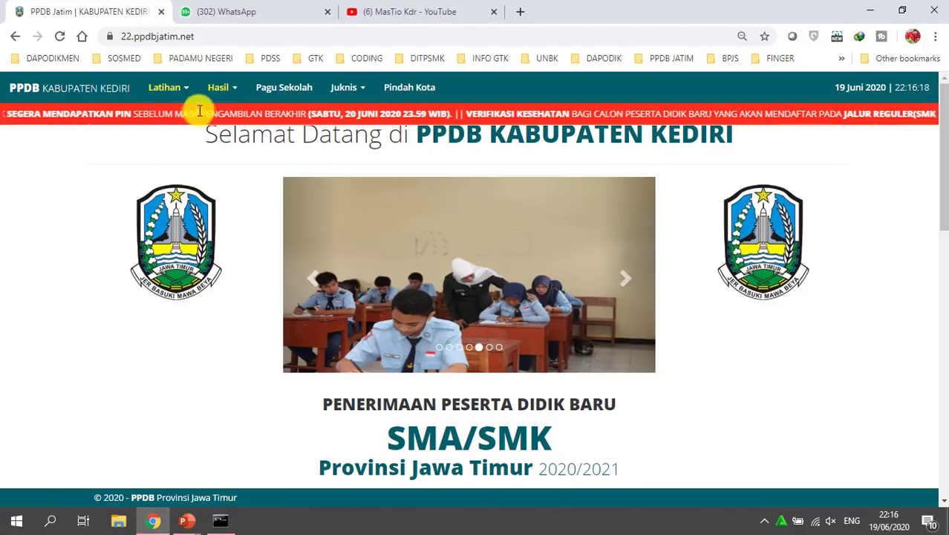
Edit the address to load the provincial ppdbjatim.net site and dismiss the Pengumuman popup
left_click(188, 88)
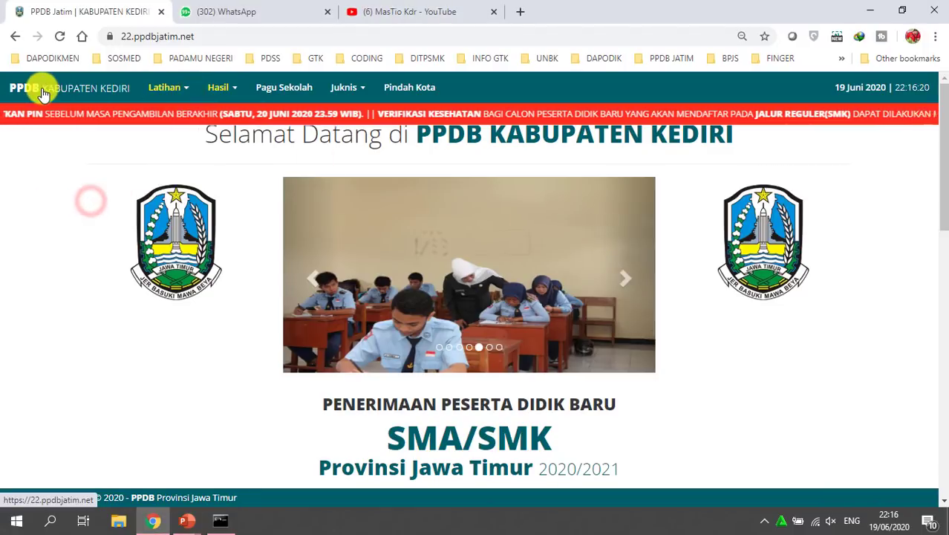
left_click(215, 35)
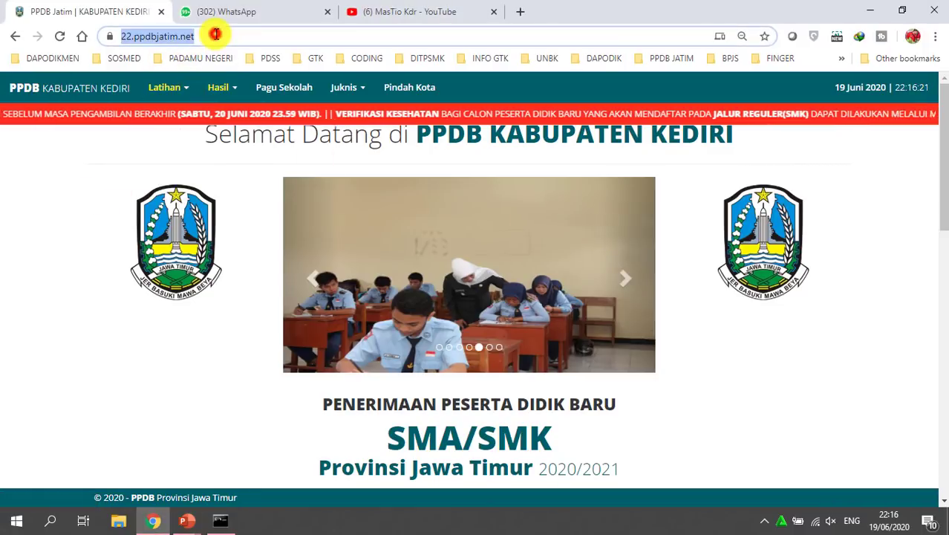
left_click(137, 35)
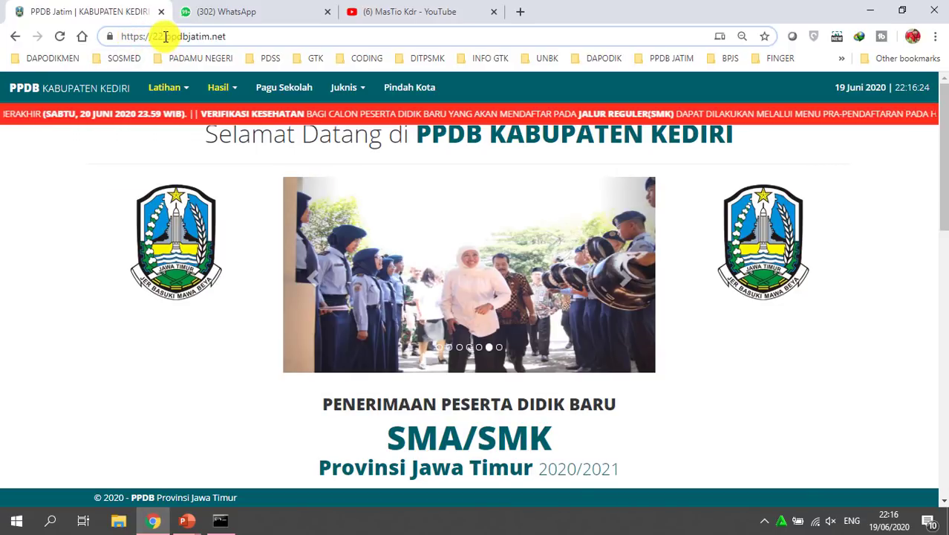
key("BackSpace")
key("Return")
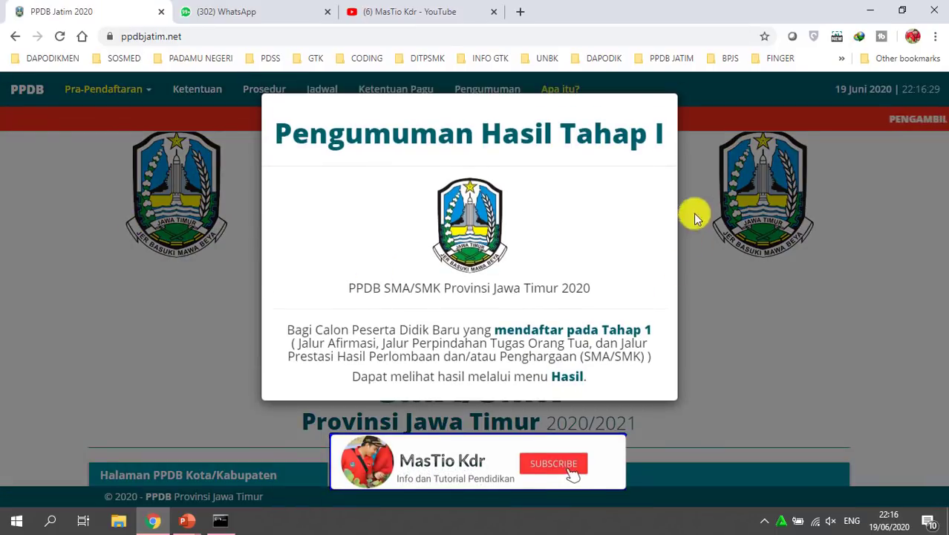
left_click(818, 257)
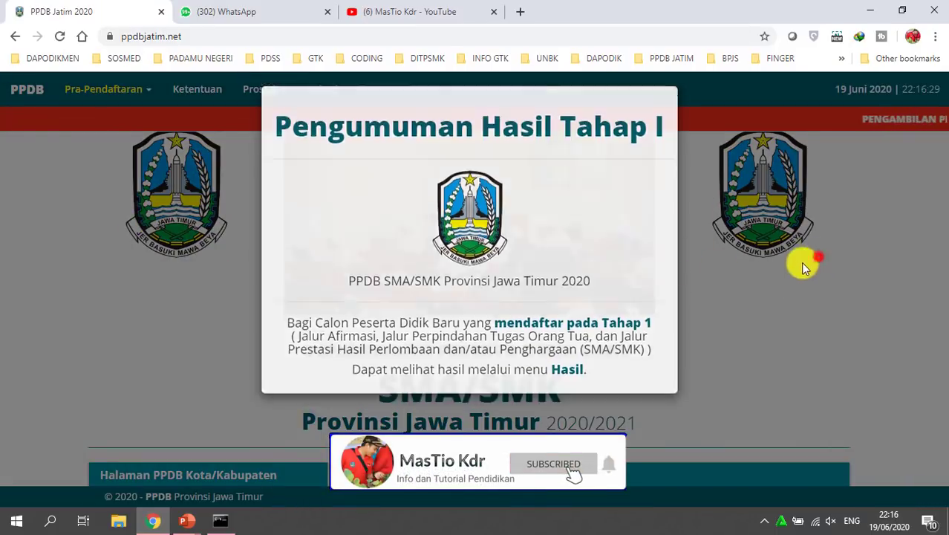
Search 'KEDI' in the city list to open the KABUPATEN KEDIRI PPDB site
left_click(147, 90)
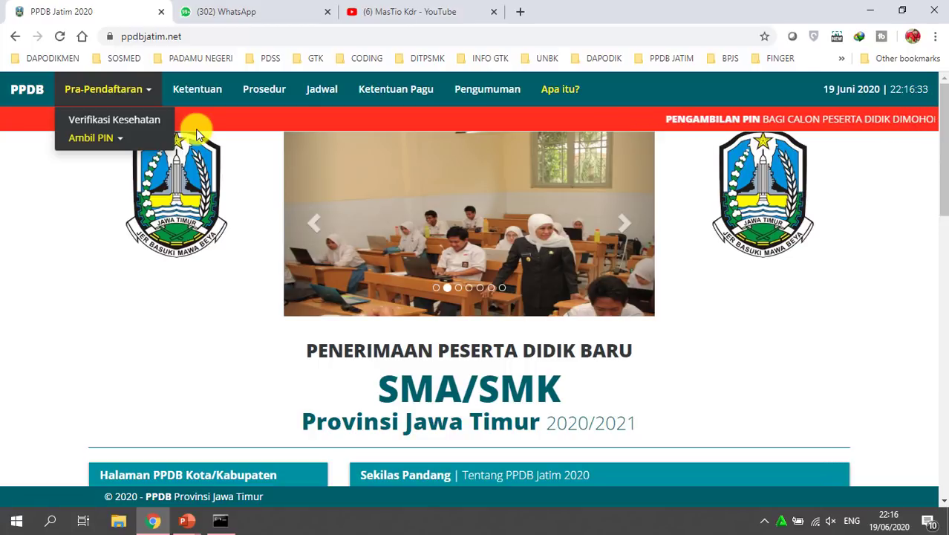
left_click(786, 338)
scroll(222, 416, "down", 6)
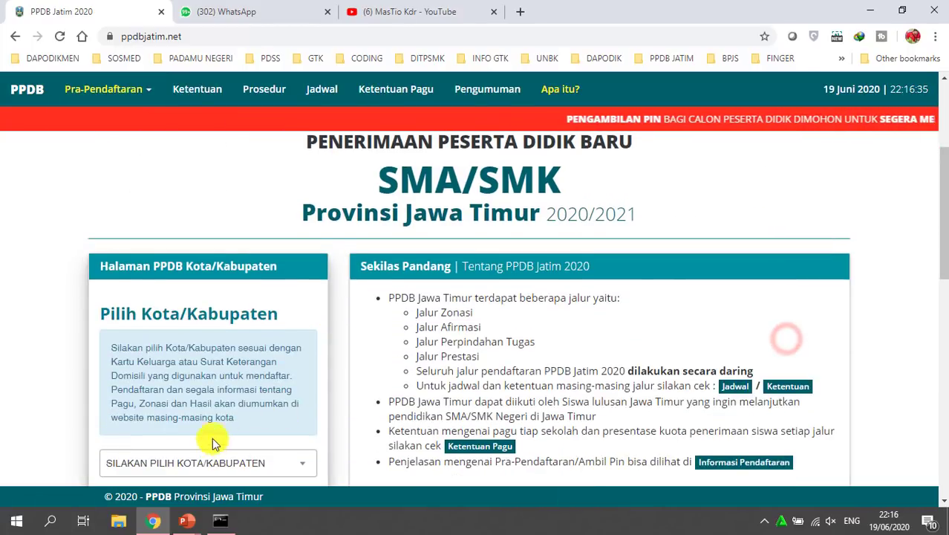
left_click(212, 333)
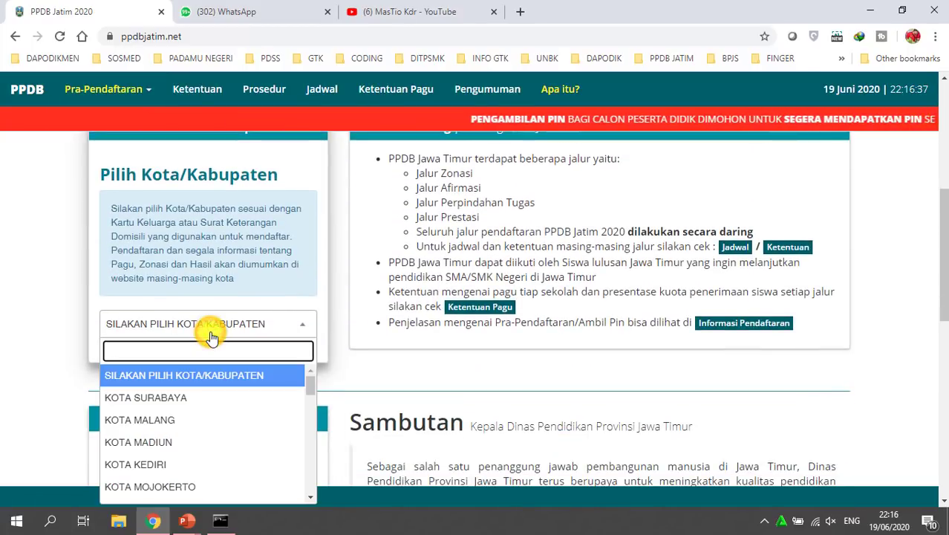
type("KEDI")
left_click(156, 398)
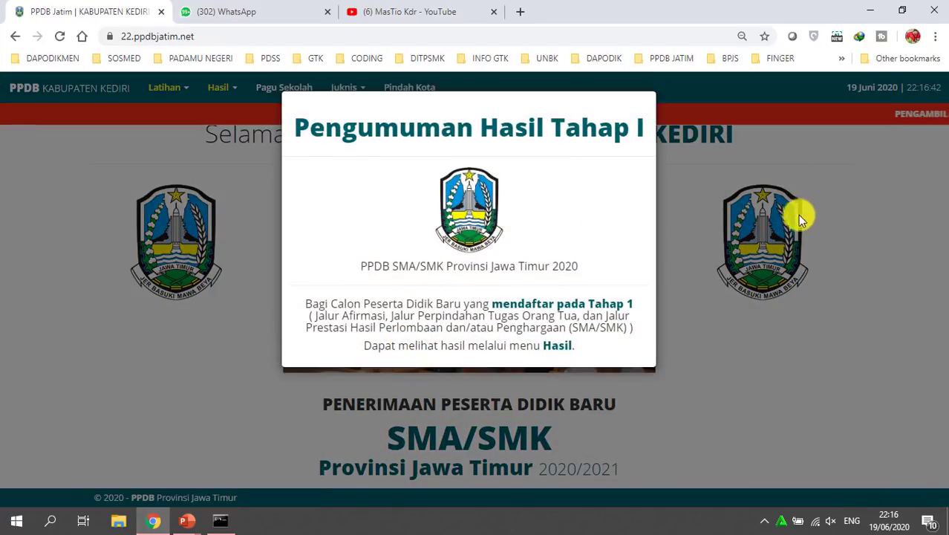
left_click(799, 217)
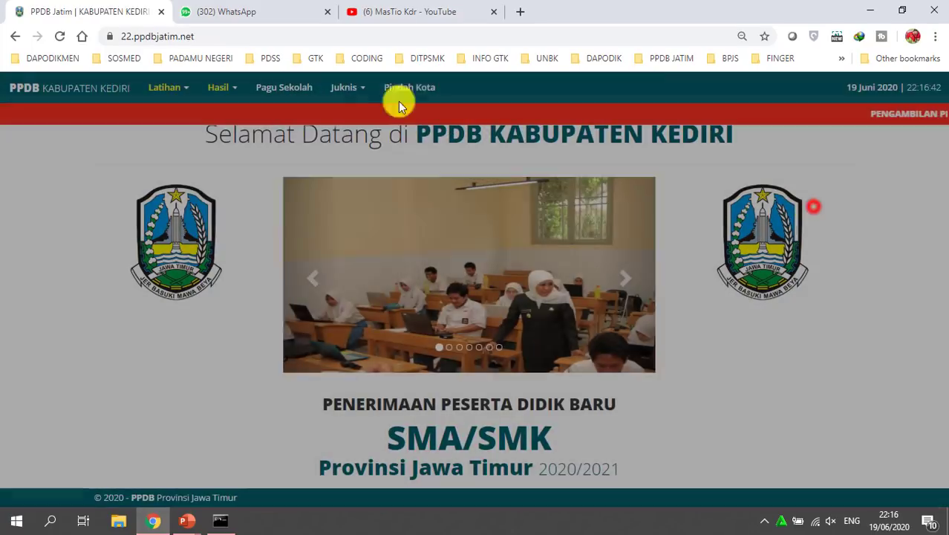
Highlight the welcome heading, then open the Latihan practice registration menu
left_click_drag(179, 131, 557, 127)
left_click_drag(752, 148, 773, 194)
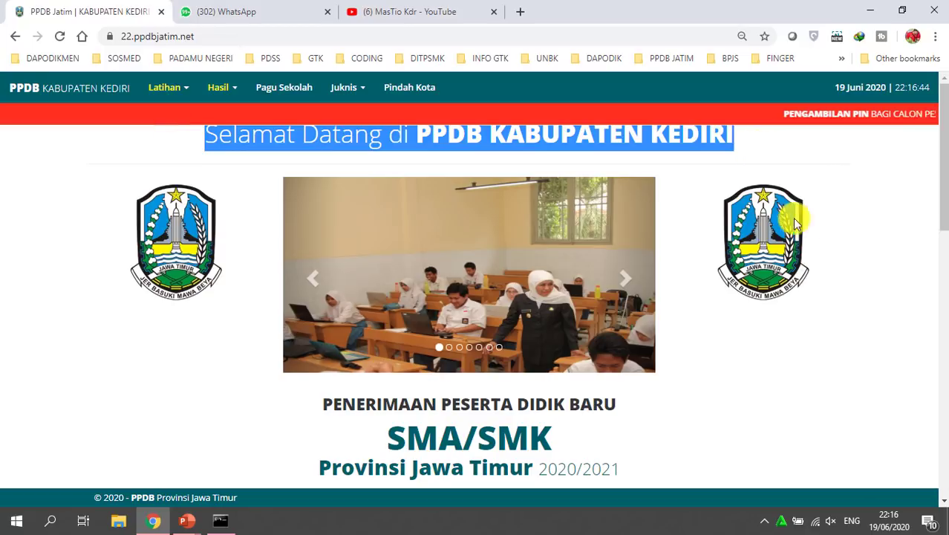
left_click(850, 186)
left_click(177, 90)
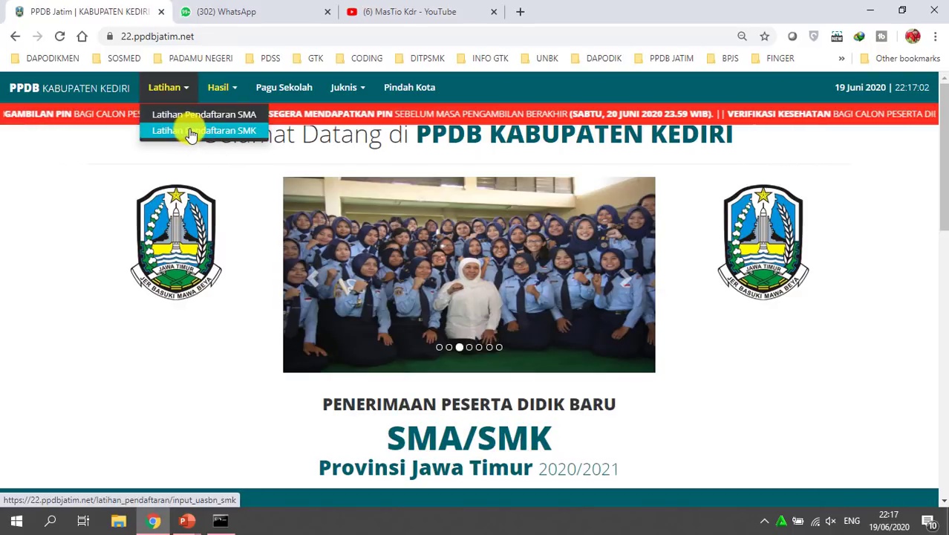
Log in to the SMK practice registration with the participant's PIN, birth date and captcha
left_click(192, 132)
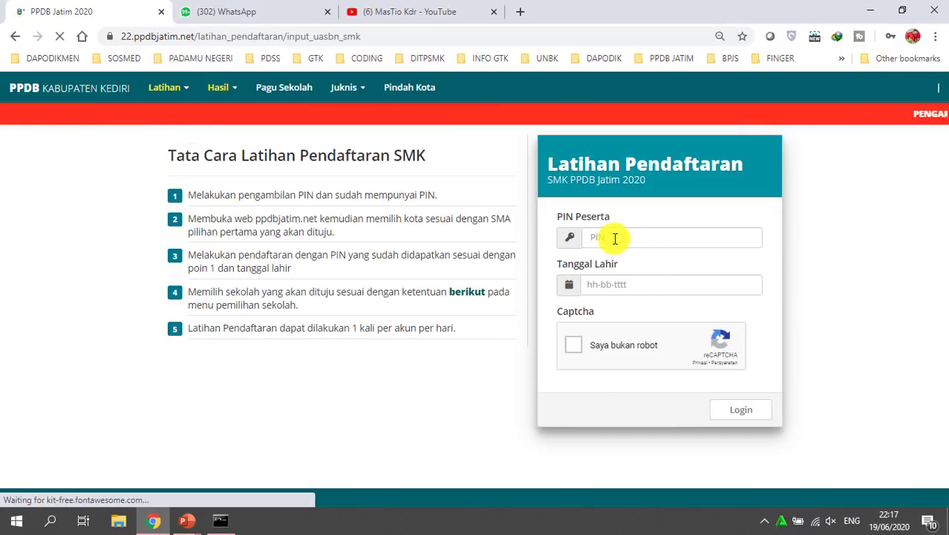
left_click(614, 238)
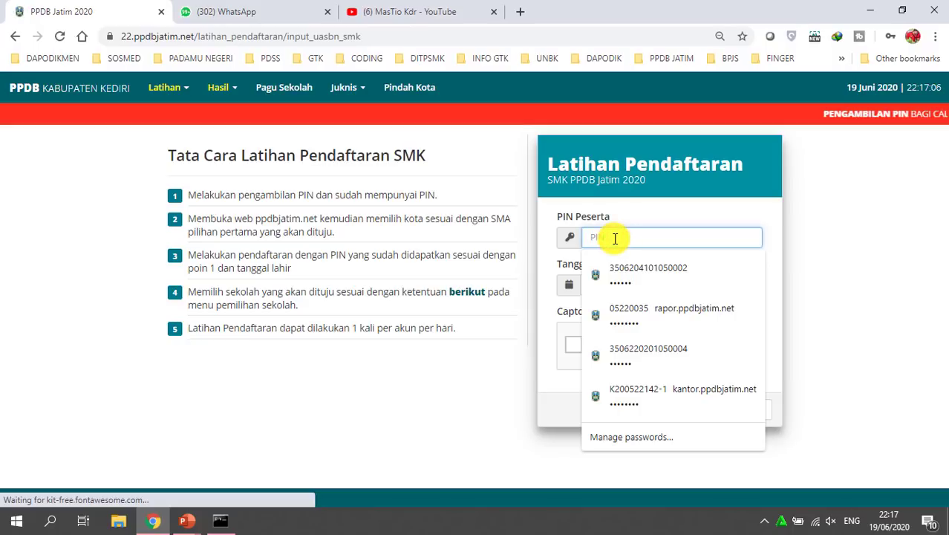
key("Caps_Lock")
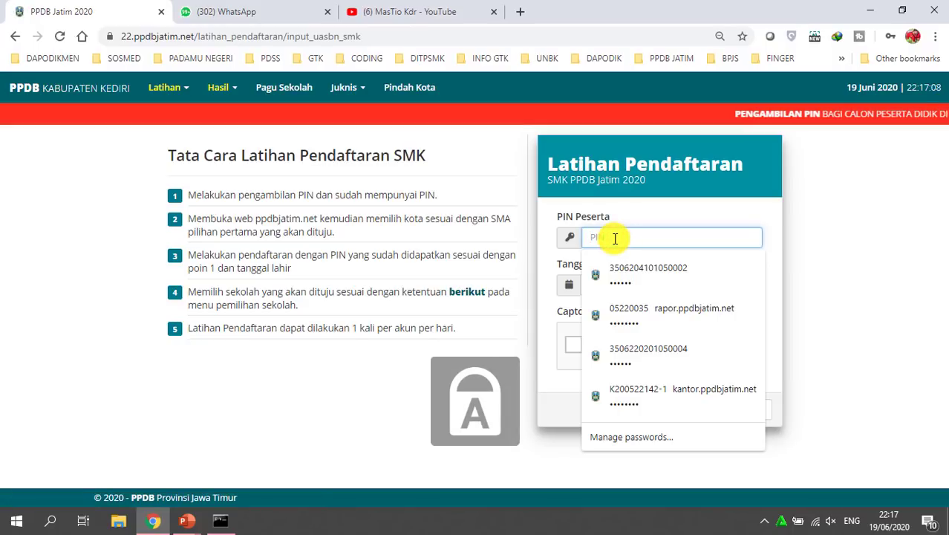
type("1")
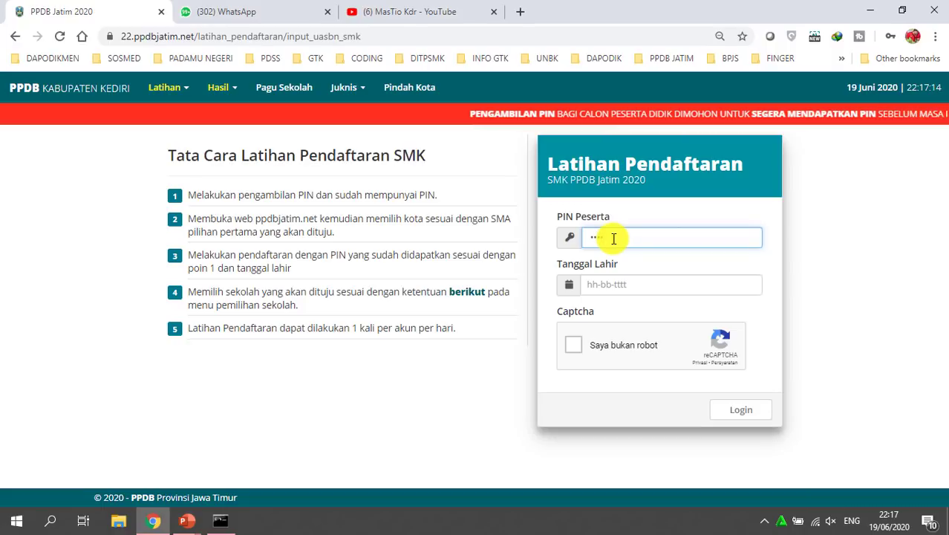
key("Tab")
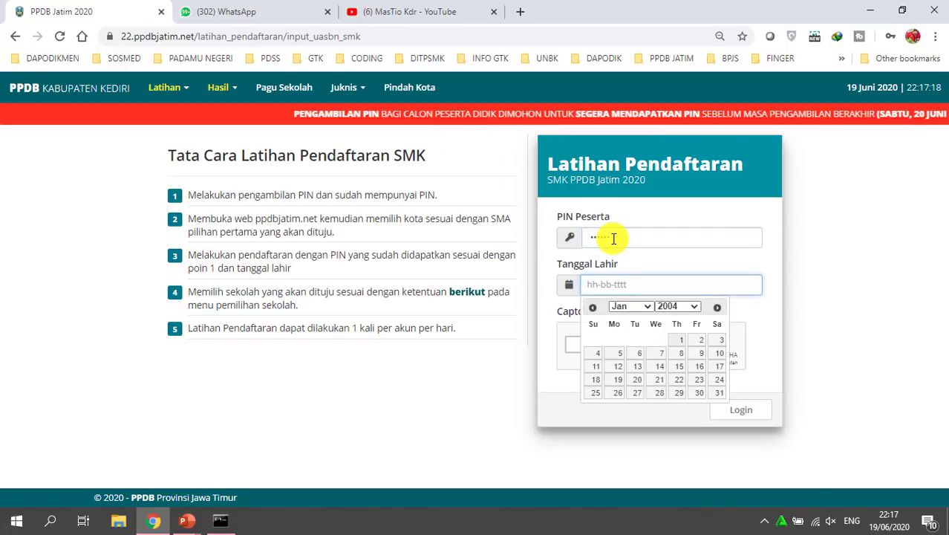
type("2004-")
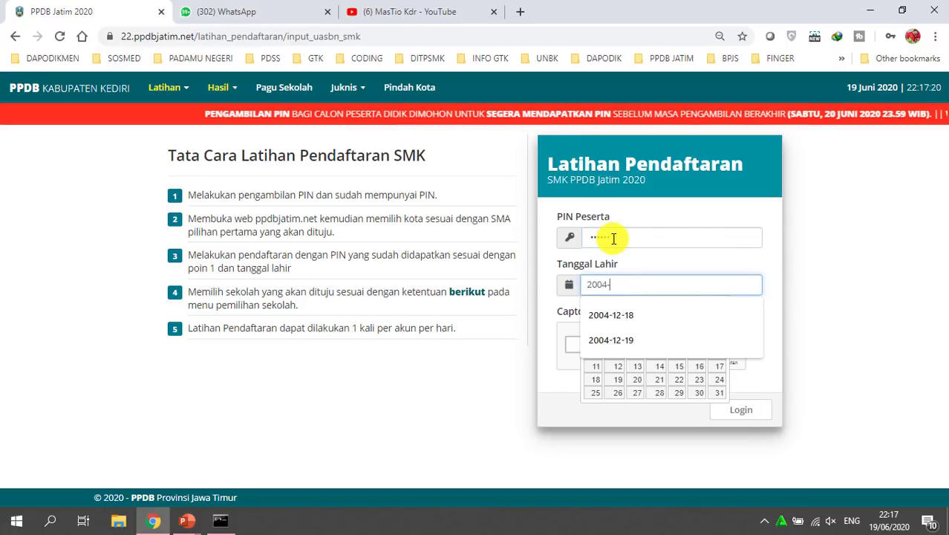
type("12")
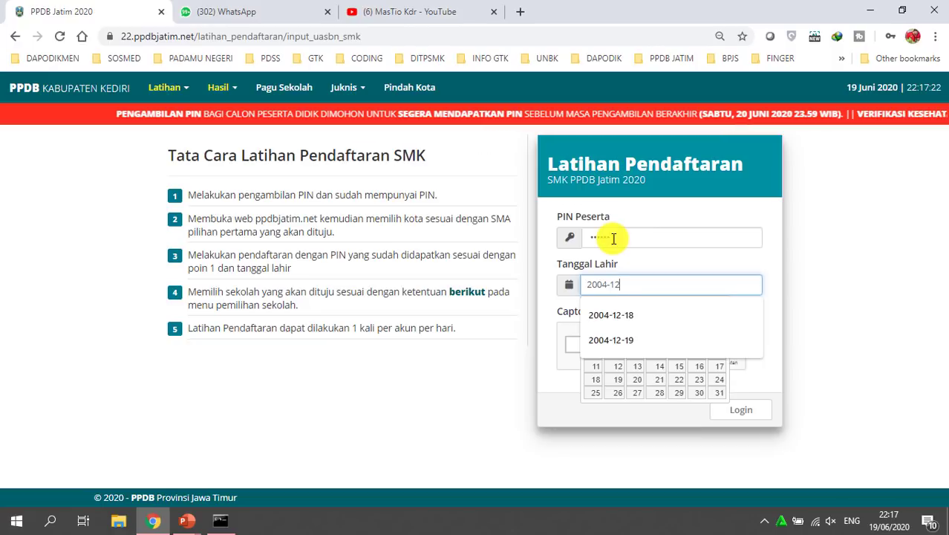
type("-19")
left_click(847, 270)
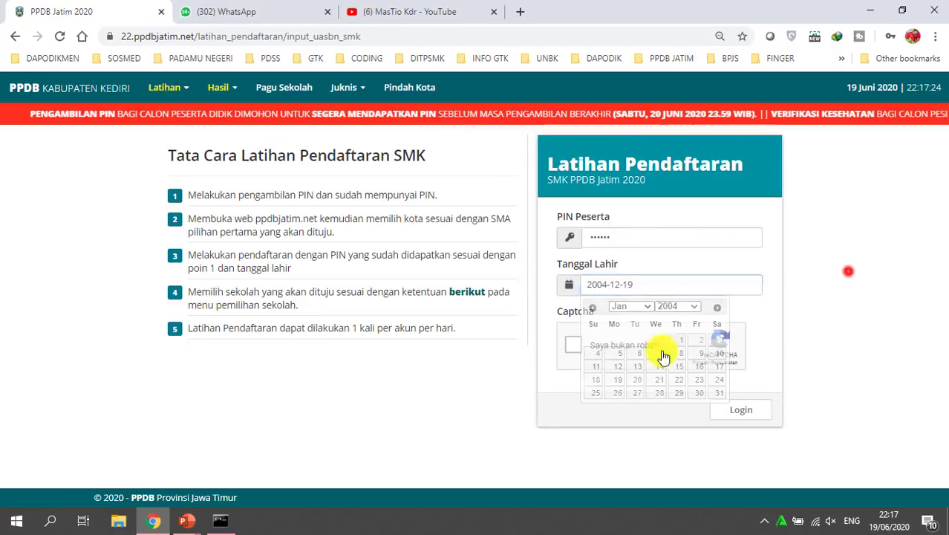
left_click(565, 340)
left_click(750, 418)
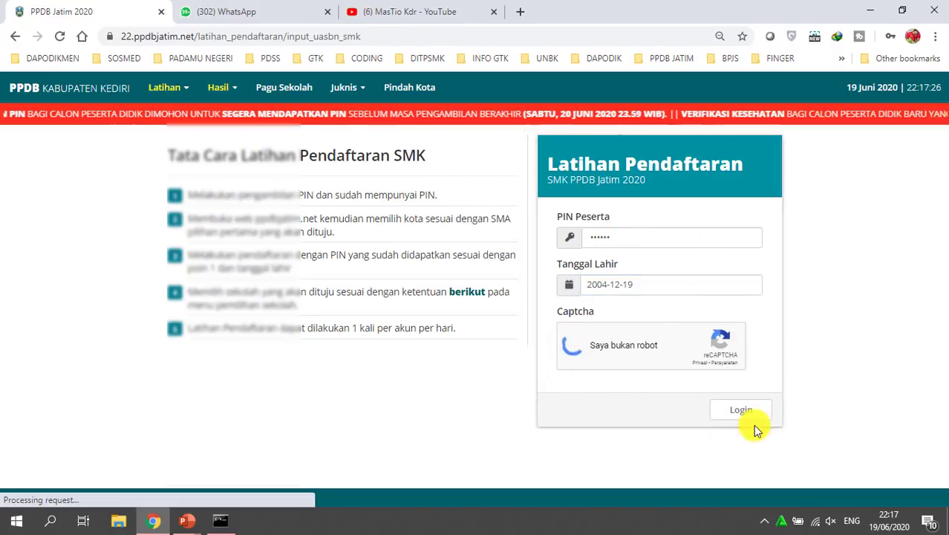
left_click(745, 411)
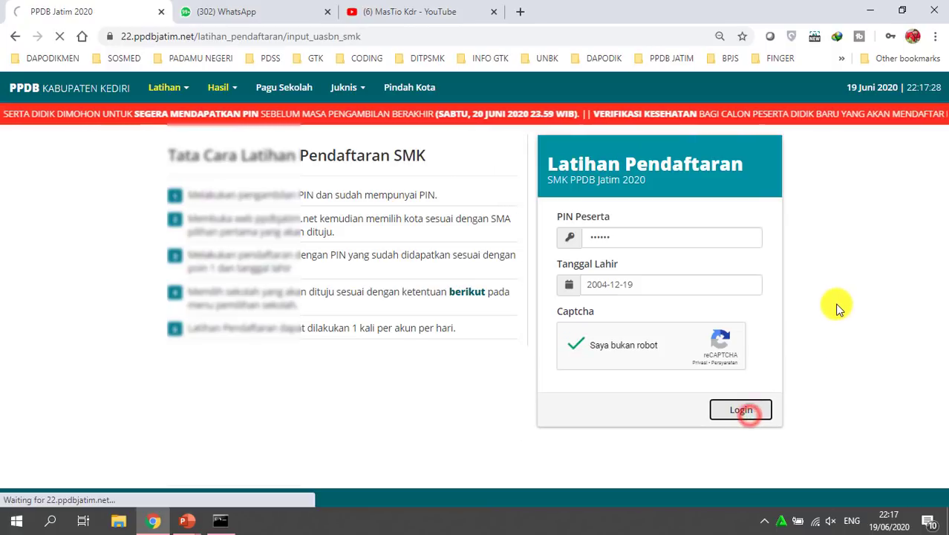
Decline Chrome's password update, highlight the page title, then show the 'Pemilihan Sekolah Tahap 2' slide full screen
left_click(890, 263)
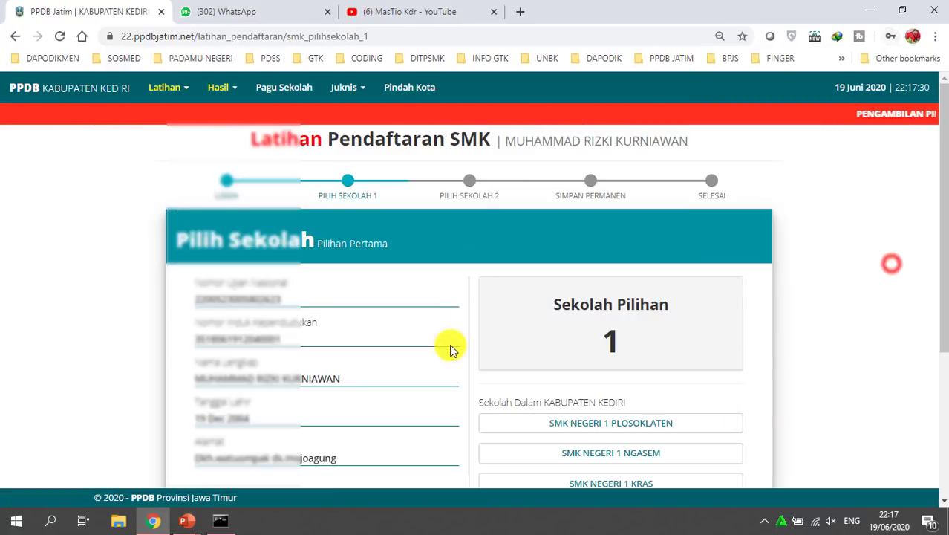
left_click_drag(288, 149, 747, 146)
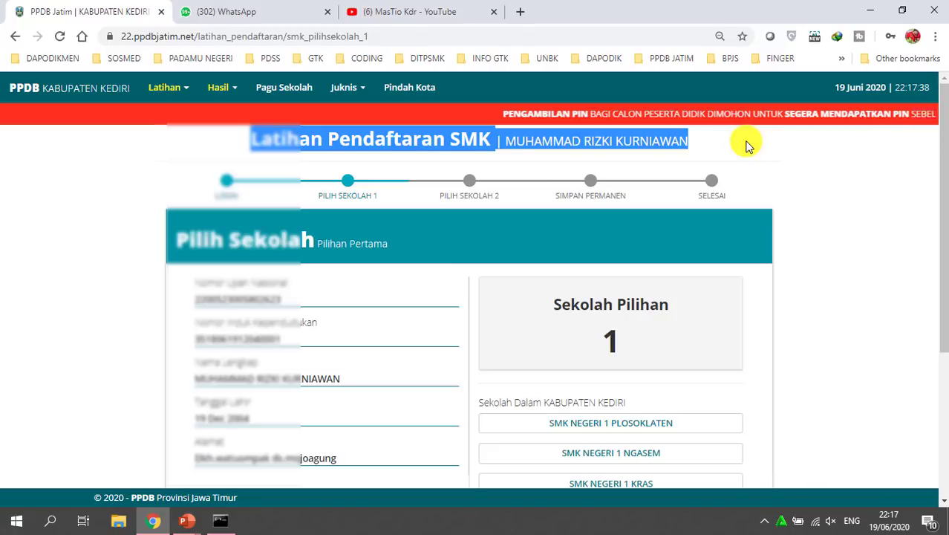
left_click(187, 521)
left_click(243, 471)
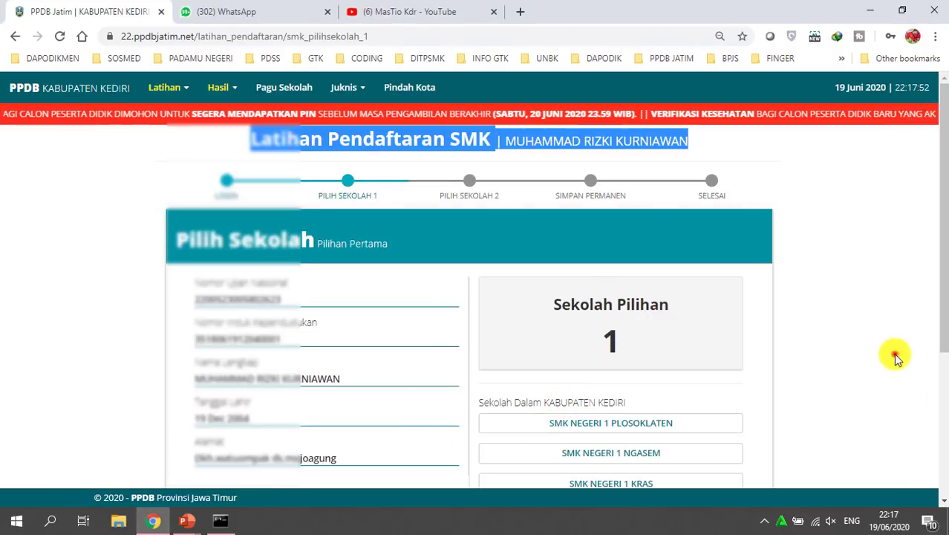
Choose SMK NEGERI 1 GROGOL from the school list as the first-choice school
left_click(895, 354)
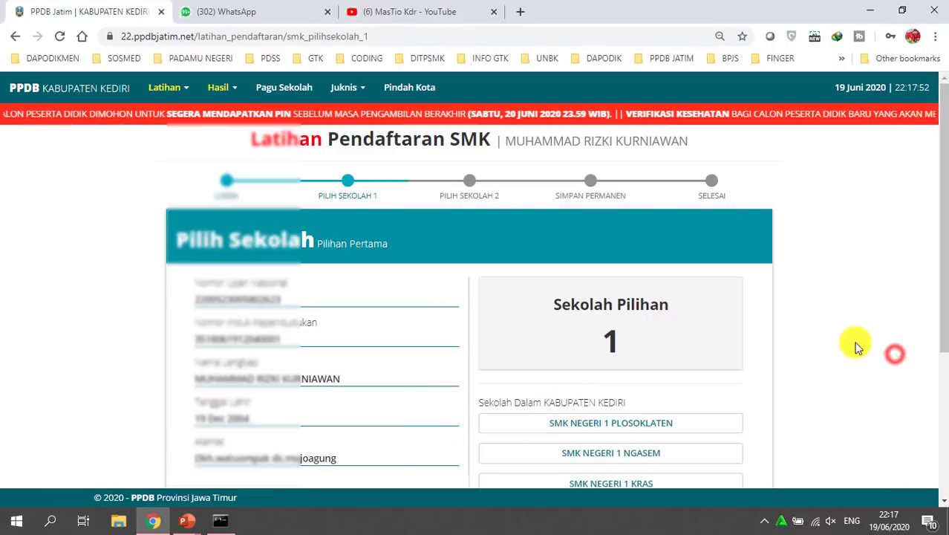
scroll(945, 338, "down", 2)
left_click_drag(943, 341, 929, 393)
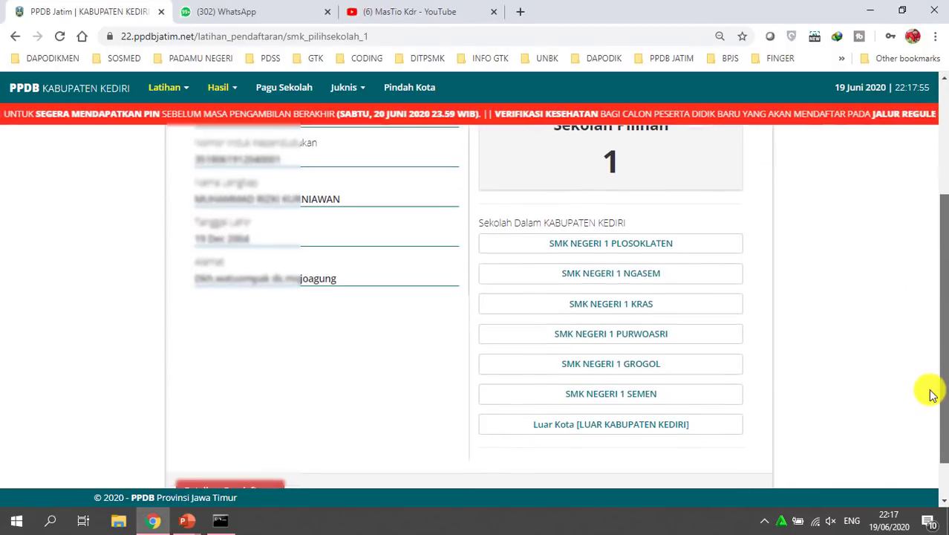
left_click(566, 365)
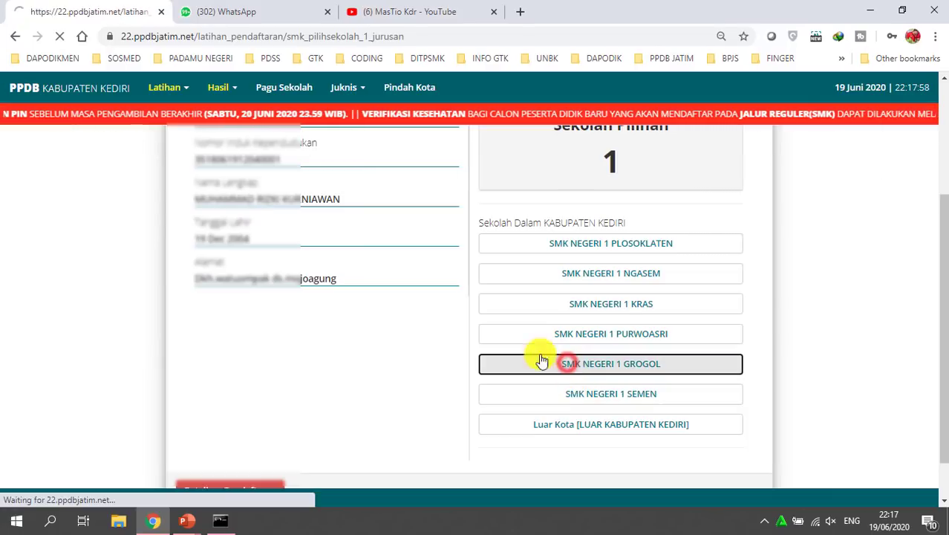
Tick AGRIBISNIS PENGOLAHAN HASIL PERTANIAN, highlight the Prasyarat Kesehatan warning, and dismiss it with Batalkan
scroll(540, 319, "down", 3)
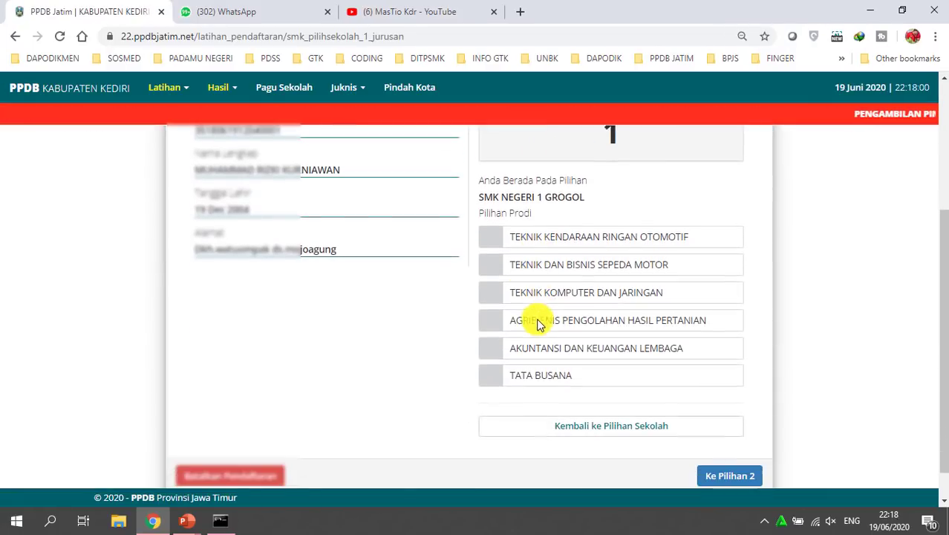
left_click(499, 325)
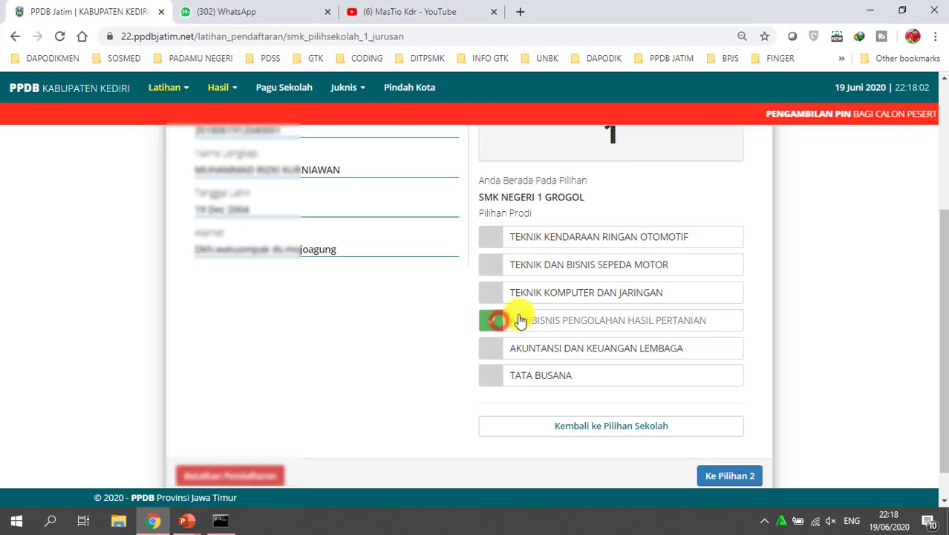
left_click(498, 327)
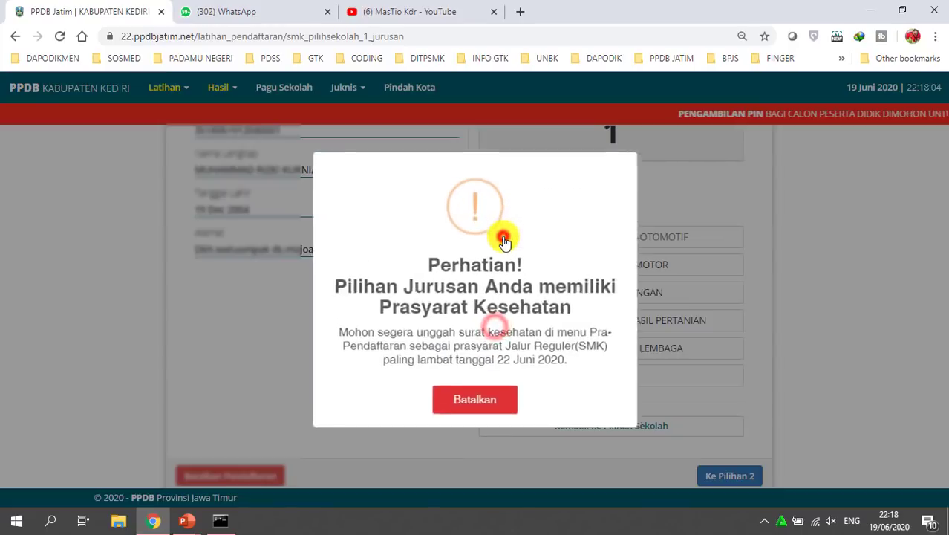
left_click_drag(417, 265, 516, 371)
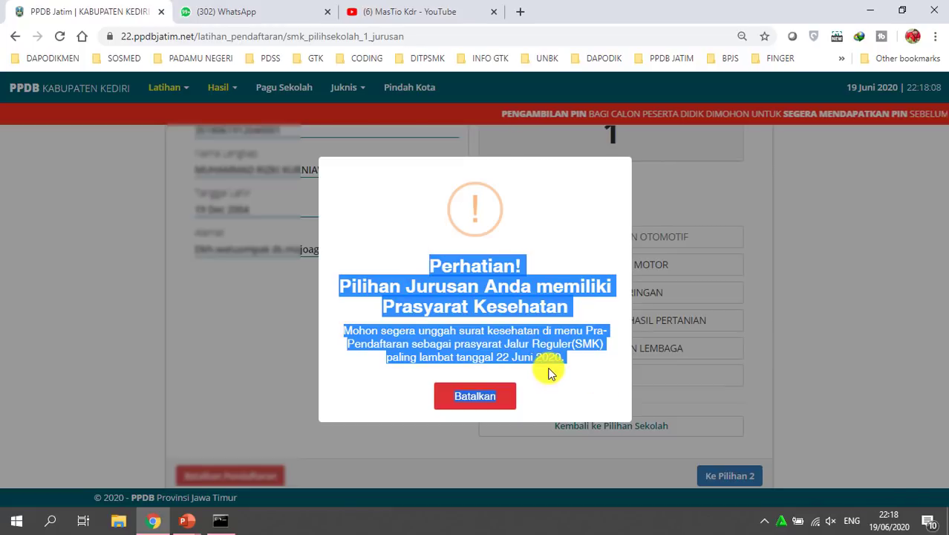
left_click(550, 372)
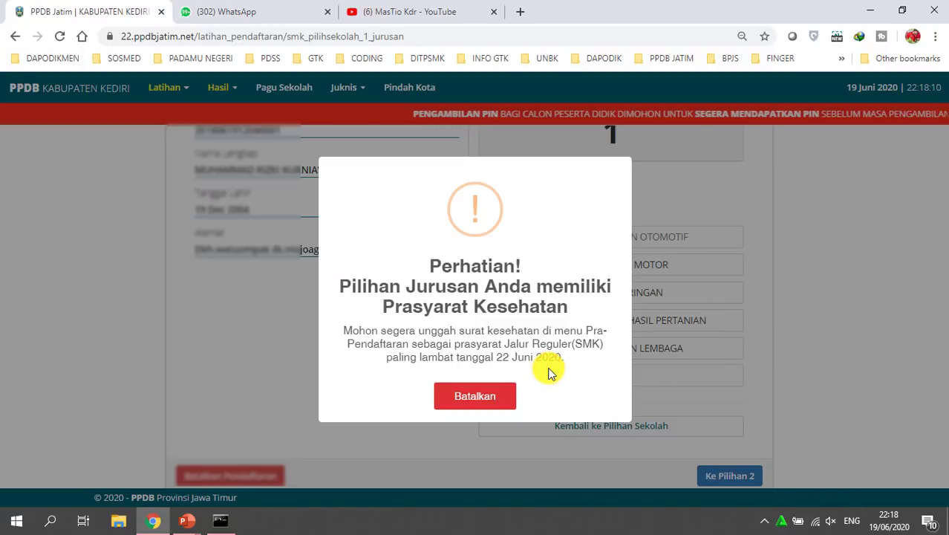
left_click_drag(385, 301, 557, 303)
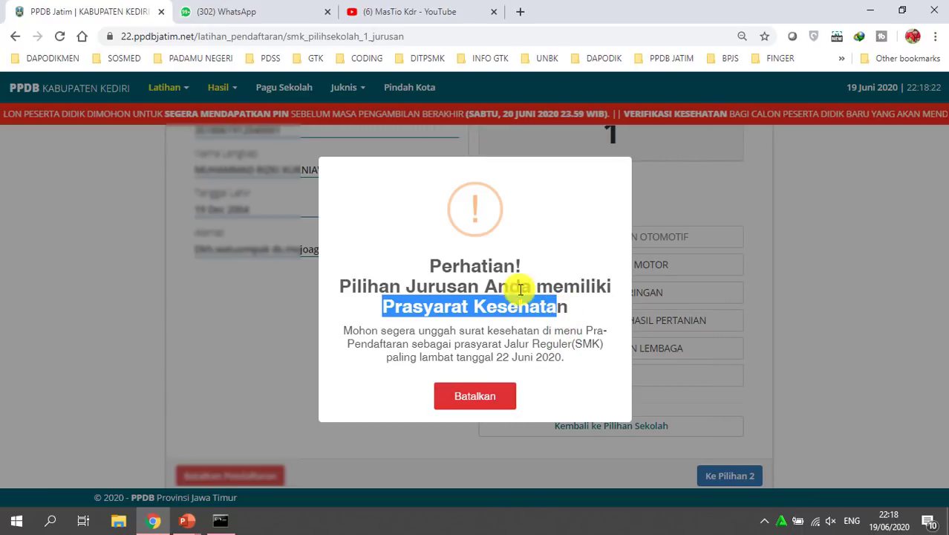
left_click_drag(438, 268, 599, 364)
left_click(576, 373)
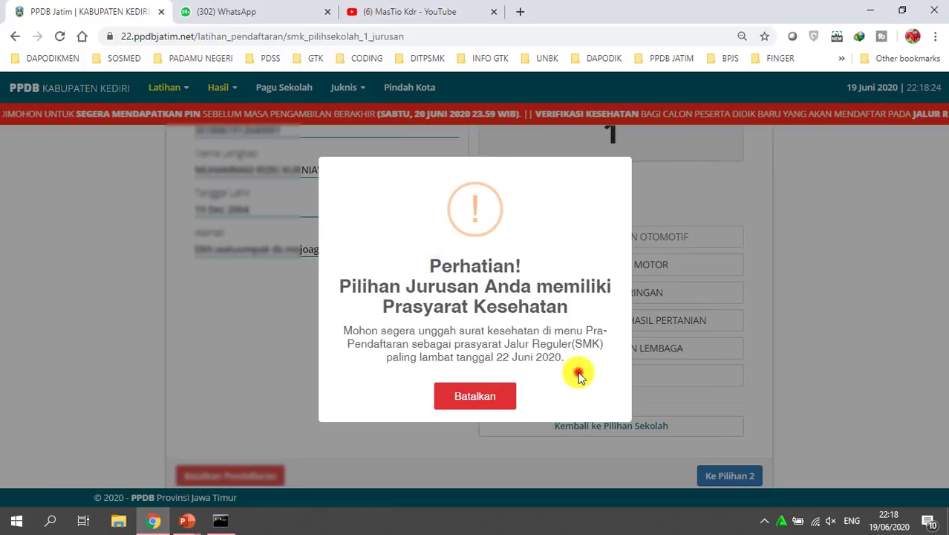
left_click_drag(408, 269, 587, 384)
left_click(587, 384)
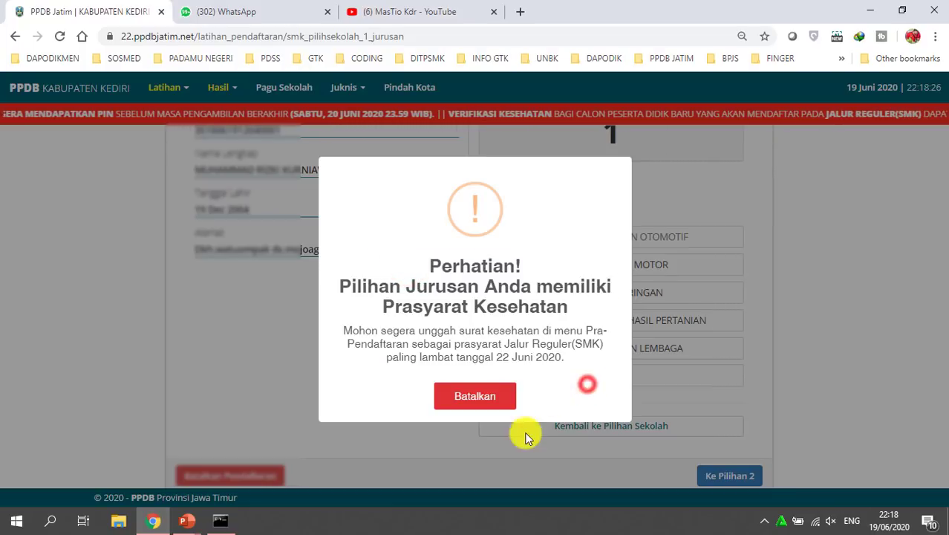
left_click(475, 397)
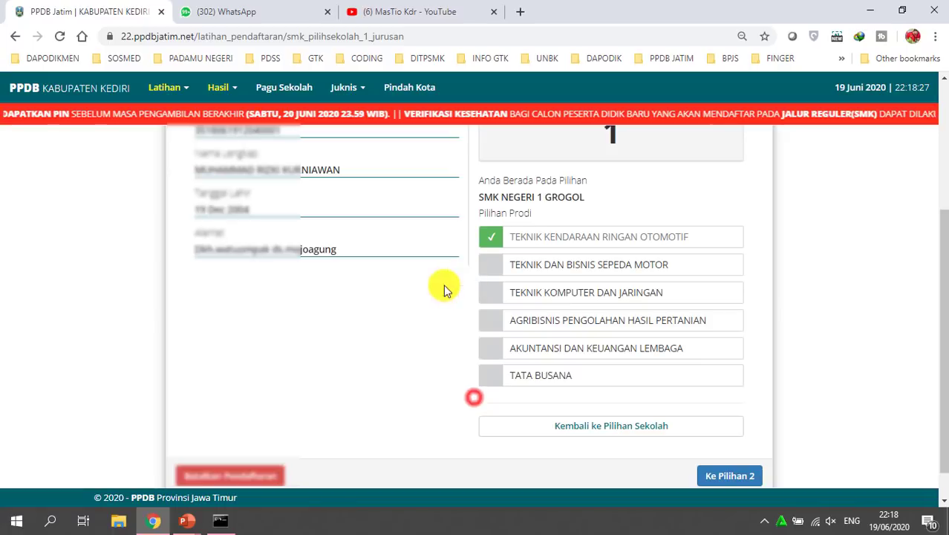
Select AKUNTANSI DAN KEUANGAN LEMBAGA at SMK NEGERI 1 GROGOL and bring up the 'Anda sudah yakin?' confirmation
left_click(488, 348)
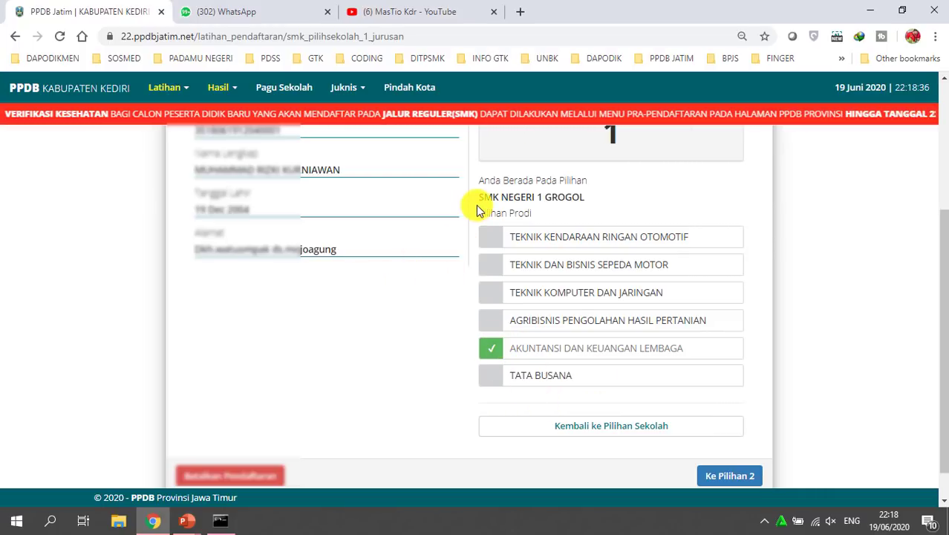
left_click_drag(491, 200, 631, 202)
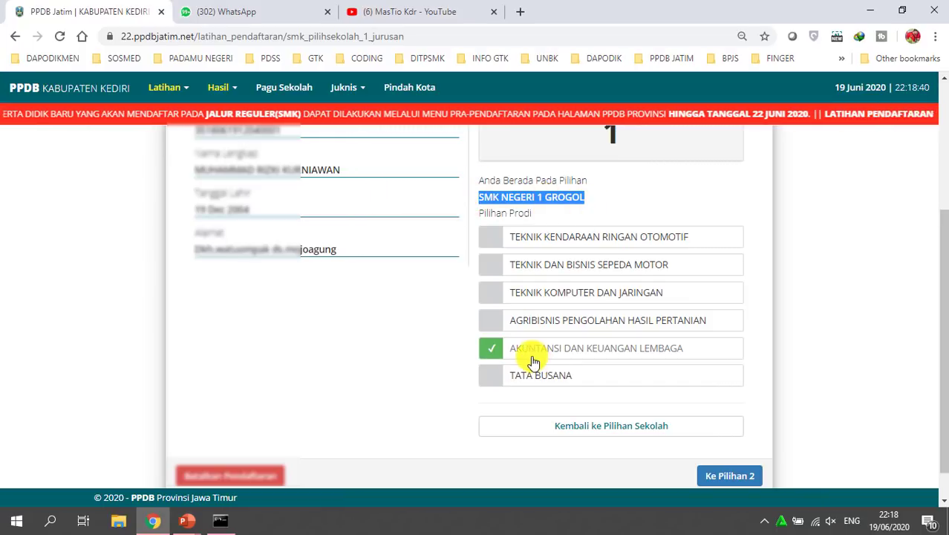
left_click(736, 476)
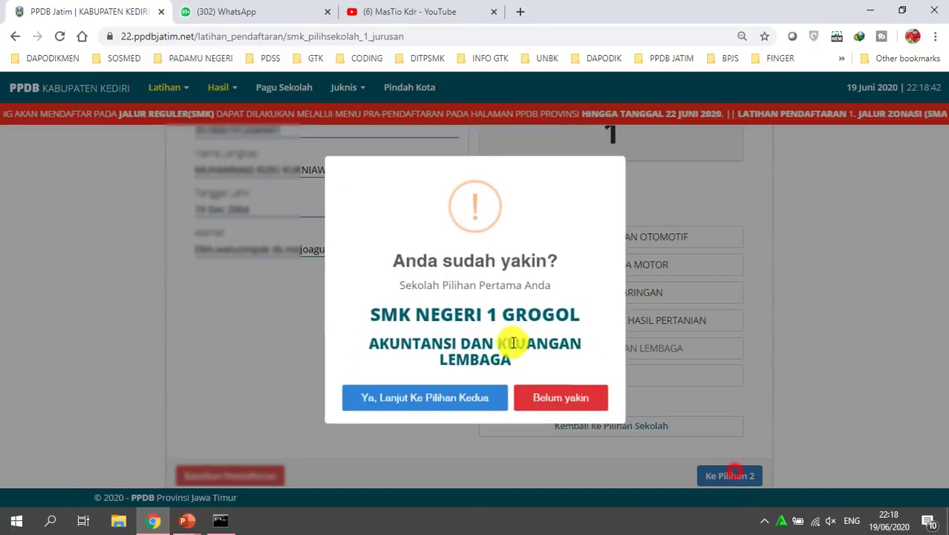
left_click_drag(390, 260, 582, 335)
left_click(504, 291)
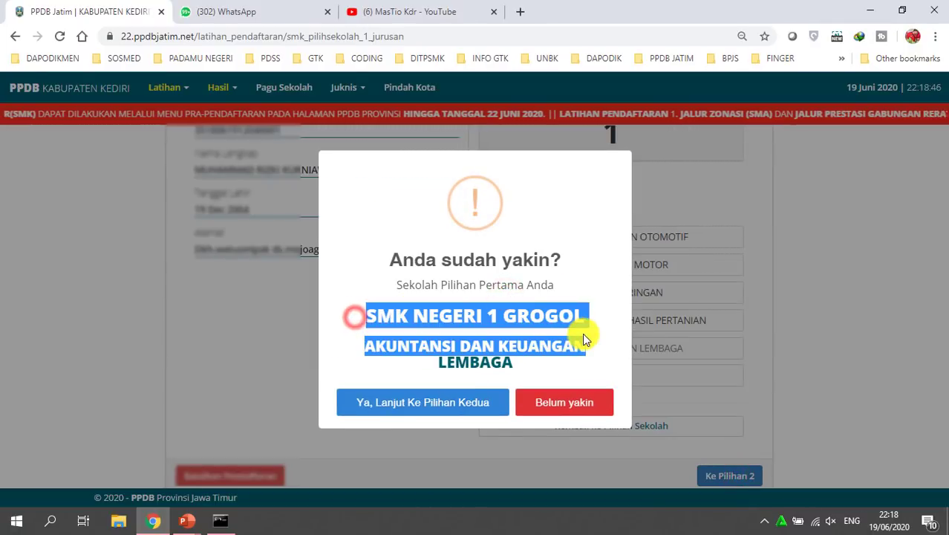
left_click(536, 344)
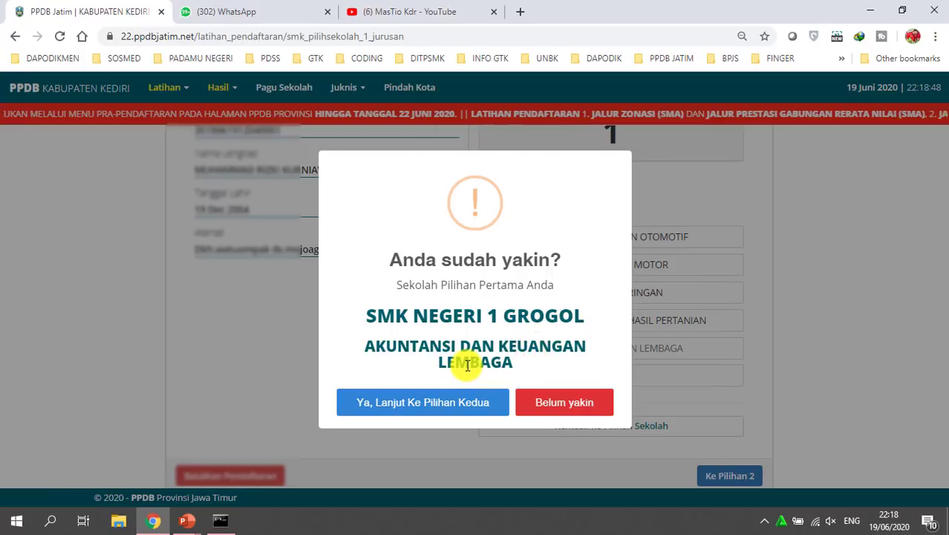
Accept the first choice with 'Ya, Lanjut Ke Pilihan Kedua' and highlight the saved school name
left_click(413, 404)
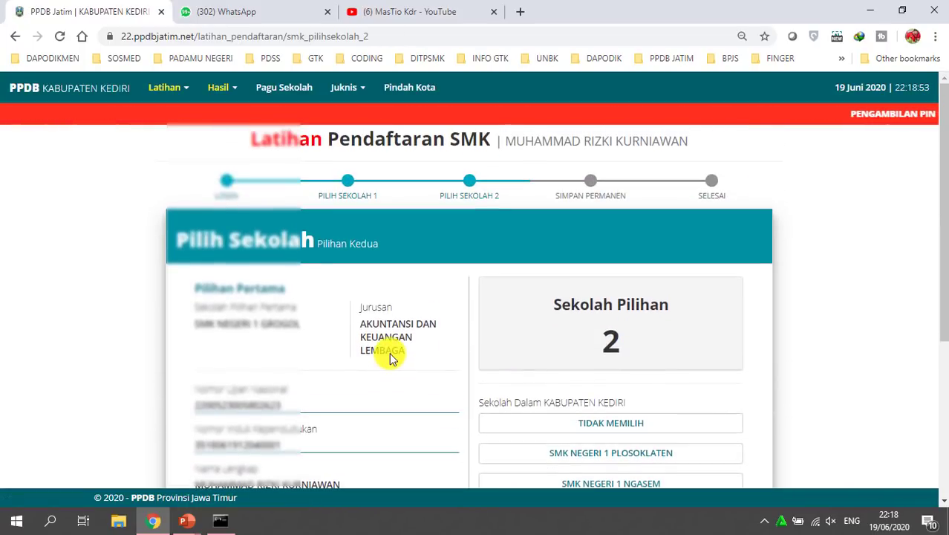
left_click_drag(196, 323, 415, 349)
left_click(434, 325)
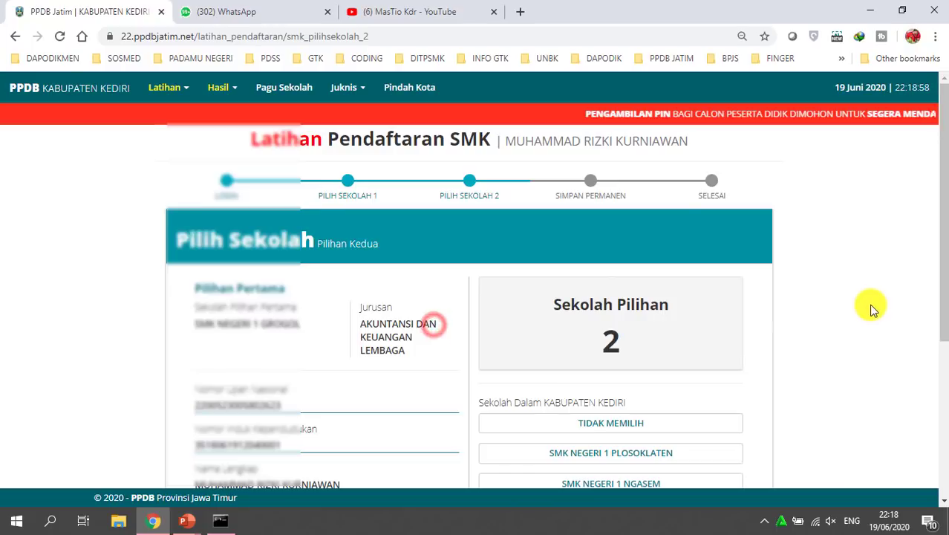
Pick SMK NEGERI 1 GROGOL as the second-choice school and scroll through its programmes
scroll(869, 309, "down", 3)
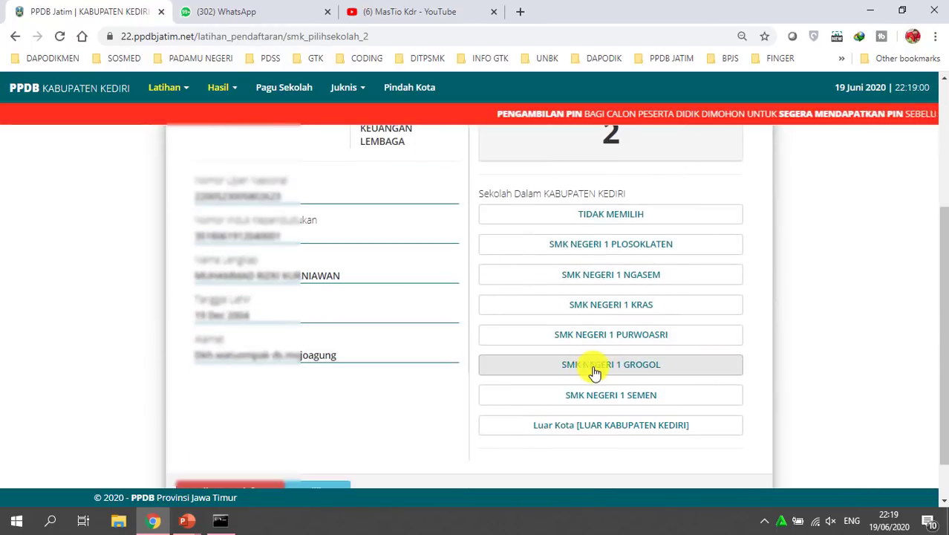
left_click(586, 369)
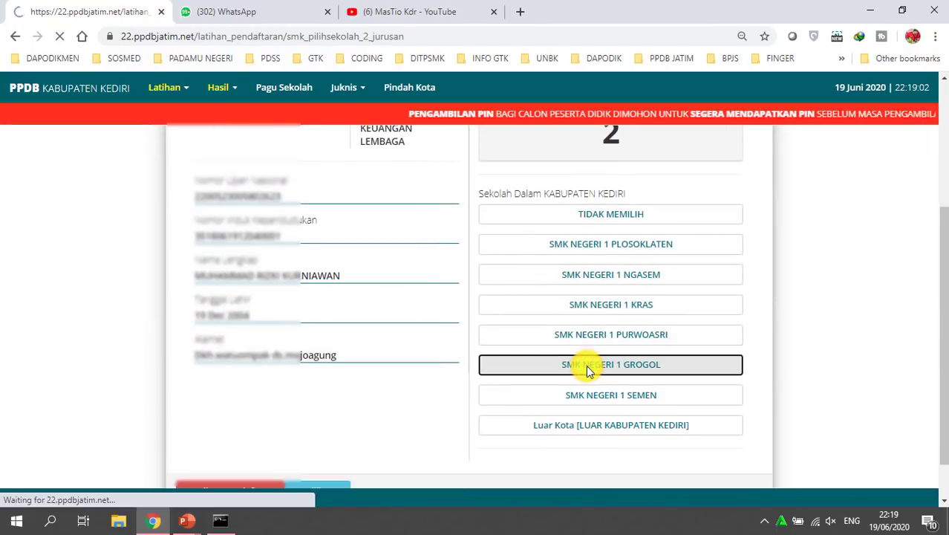
scroll(491, 316, "down", 2)
mouse_move(355, 182)
left_mouse_down()
mouse_move(418, 223)
mouse_move(435, 208)
left_mouse_up()
scroll(442, 248, "down", 2)
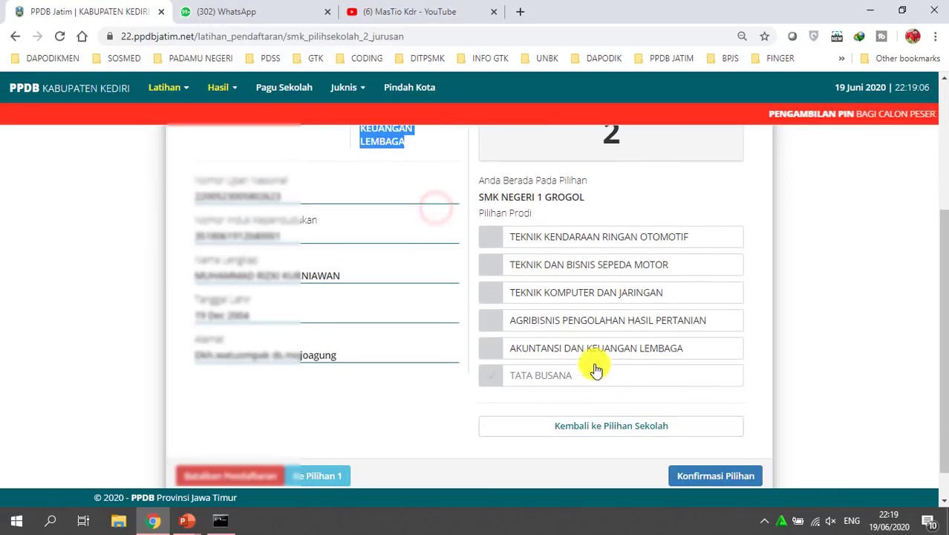
Try AKUNTANSI DAN KEUANGAN LEMBAGA, then tick TEKNIK KOMPUTER DAN JARINGAN and dismiss its health warning
scroll(583, 352, "up", 2)
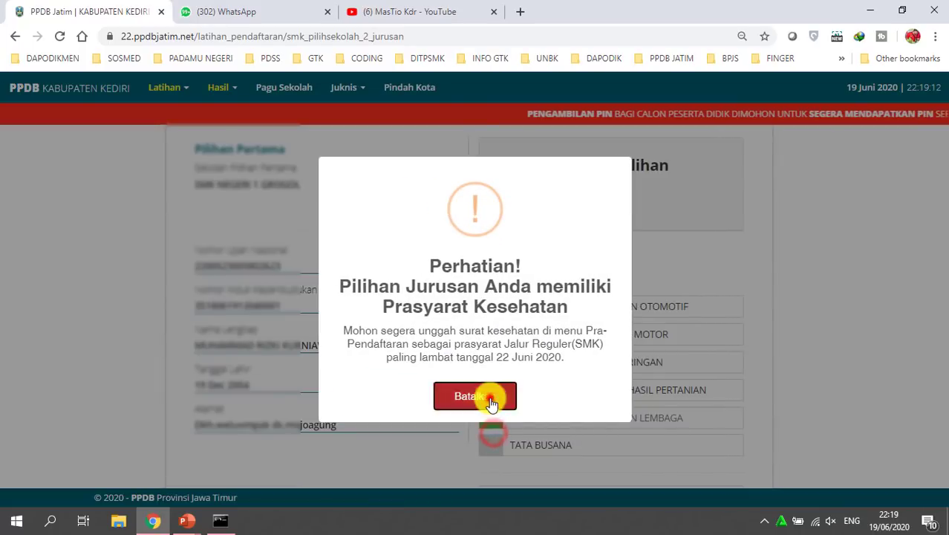
left_click(490, 396)
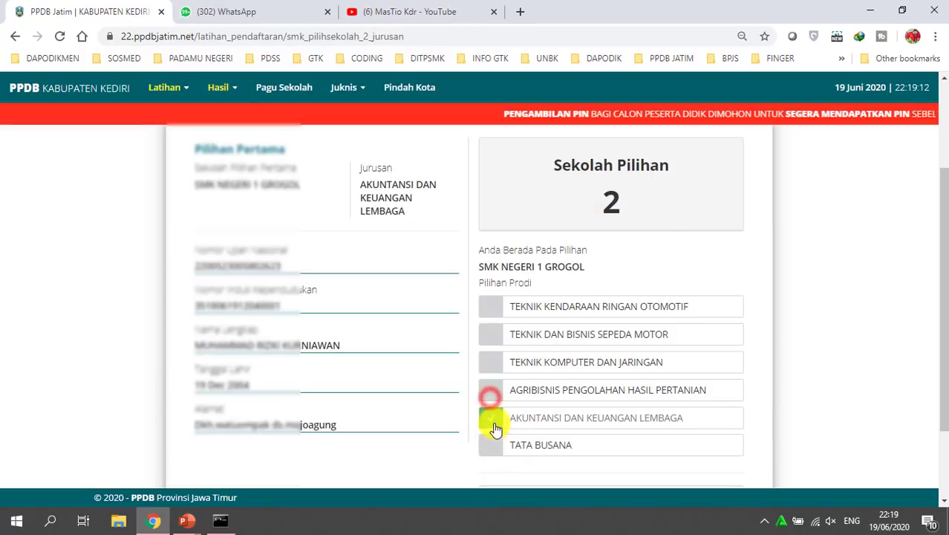
left_click(491, 394)
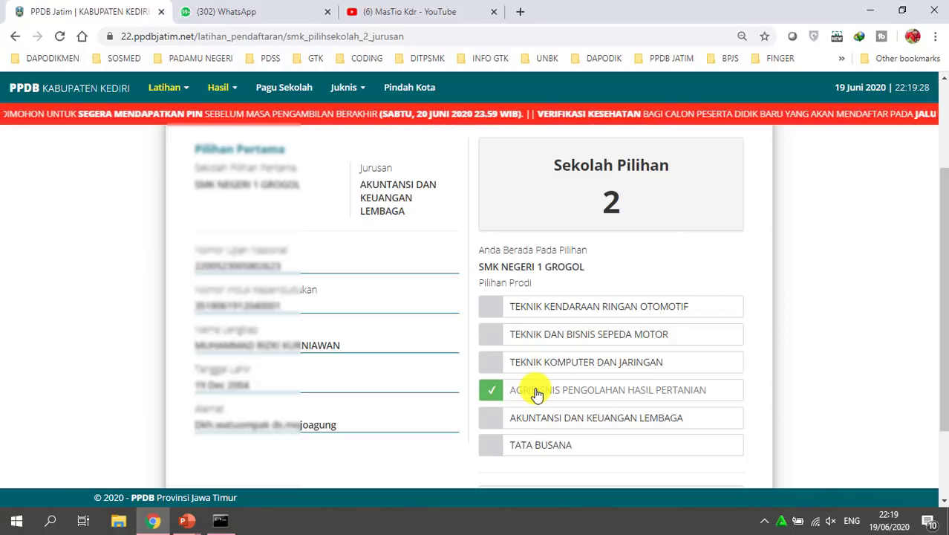
left_click(548, 356)
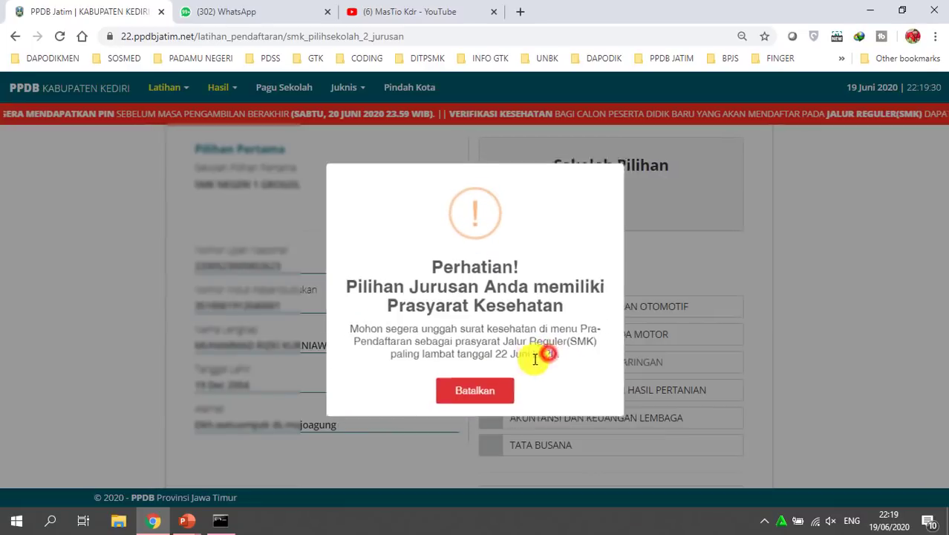
left_click(484, 399)
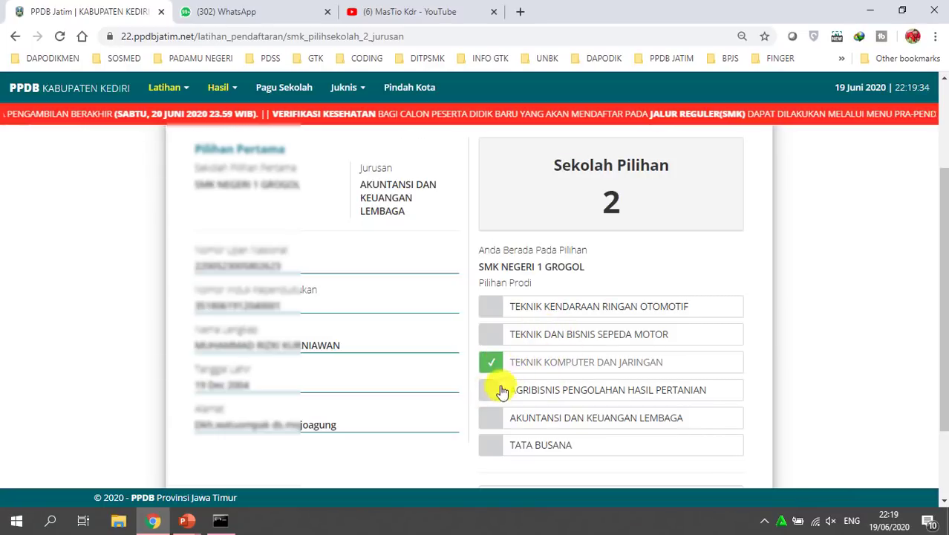
scroll(565, 429, "down", 1)
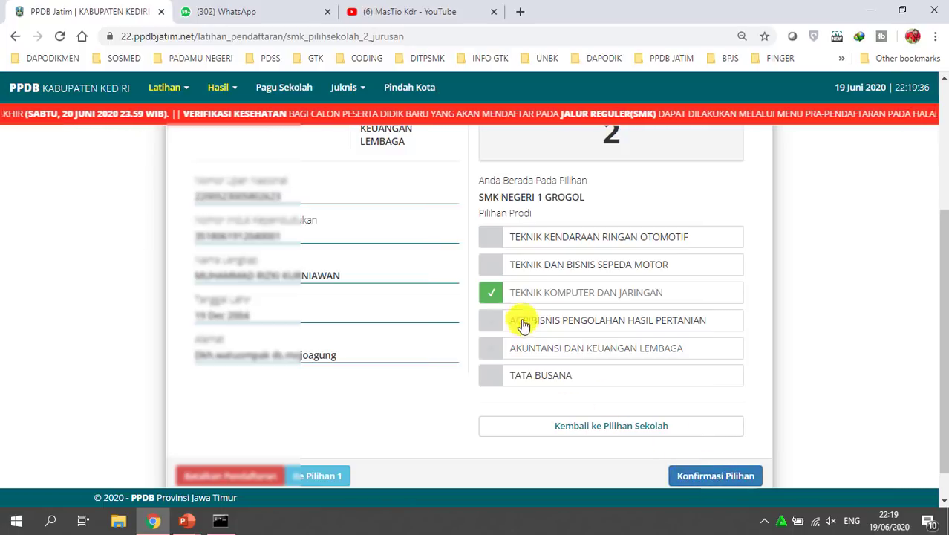
Switch between TEKNIK DAN BISNIS SEPEDA MOTOR and TEKNIK KOMPUTER DAN JARINGAN, ending on the latter
left_click(495, 264)
left_click(495, 391)
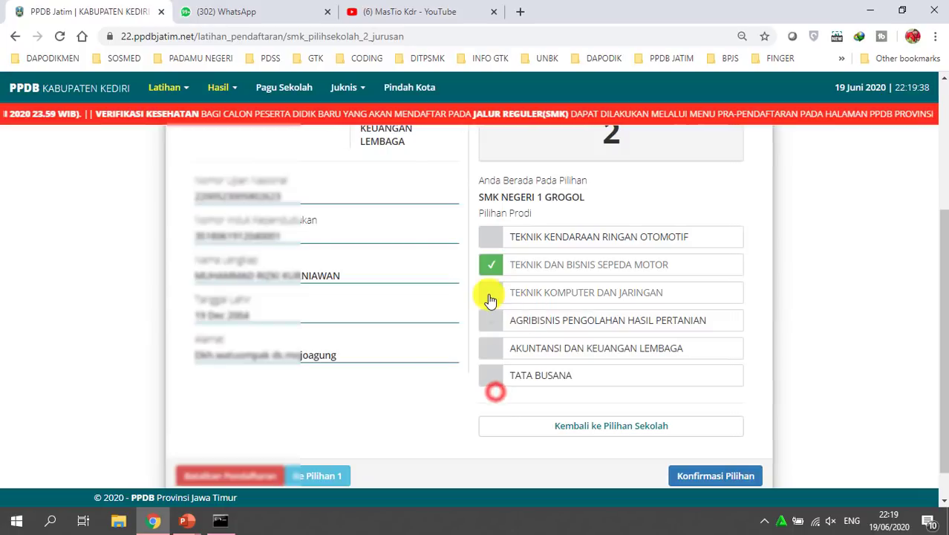
left_click(492, 295)
left_click(492, 396)
left_click(499, 266)
left_click(501, 395)
left_click(490, 293)
left_click(488, 394)
left_click(497, 272)
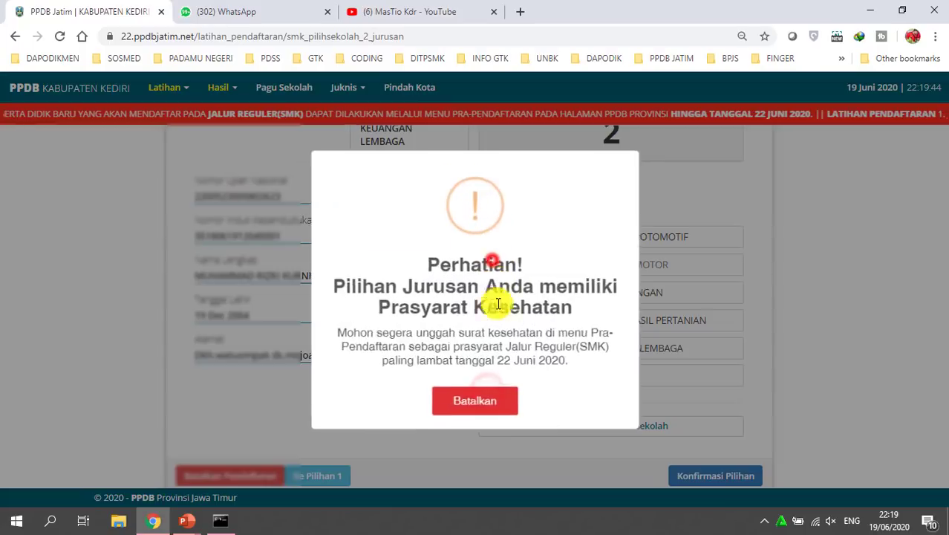
left_click(495, 396)
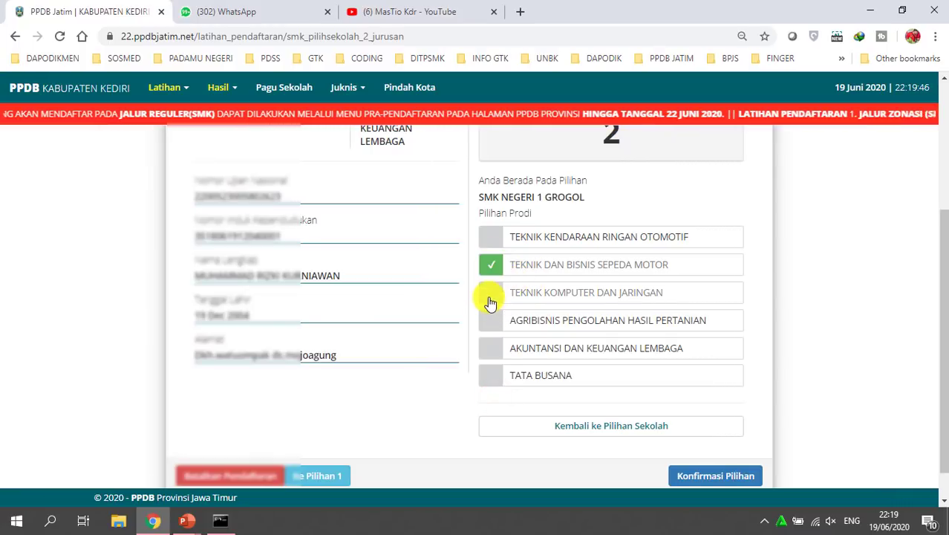
left_click(492, 297)
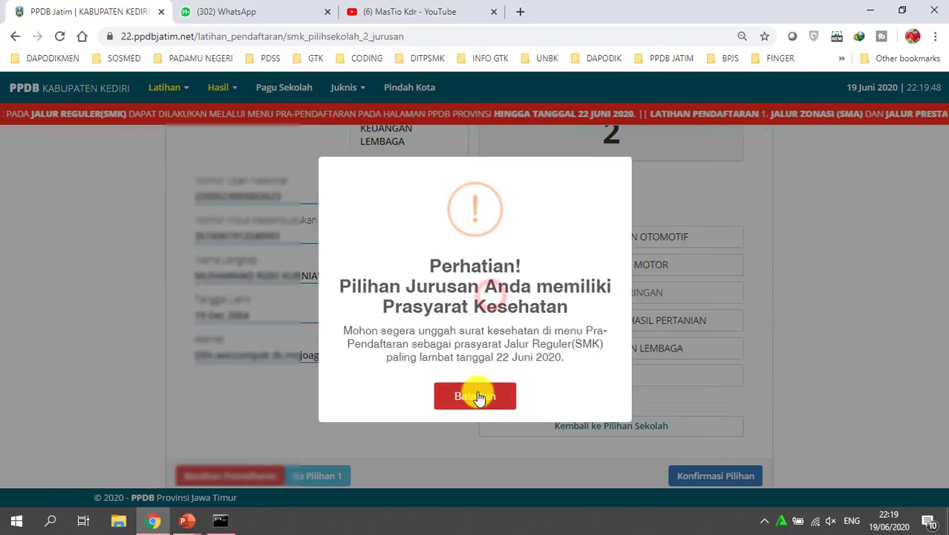
left_click(488, 397)
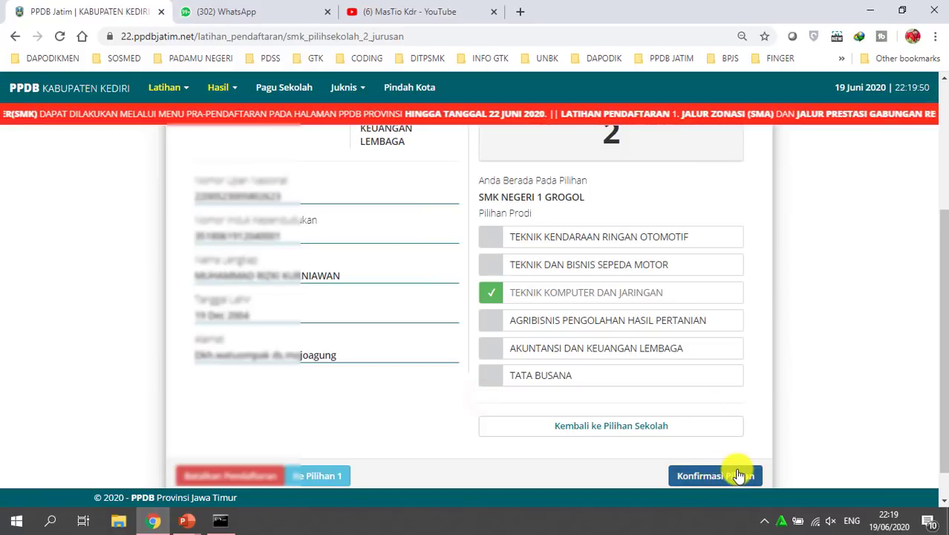
Submit the second choice via Konfirmasi Pilihan, highlight the school and programme, then back out
left_click(733, 472)
left_click_drag(371, 321, 619, 363)
left_click(605, 312)
left_click_drag(378, 323, 517, 330)
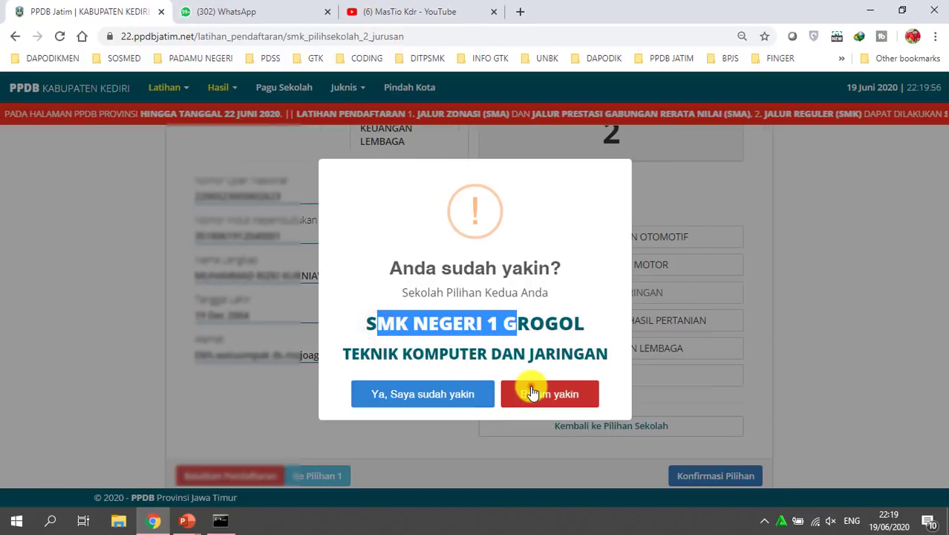
left_click(532, 392)
Cycle through Agribisnis, Sepeda Motor and TEKNIK KOMPUTER DAN JARINGAN, settling on TEKNIK KOMPUTER DAN JARINGAN
left_click(495, 319)
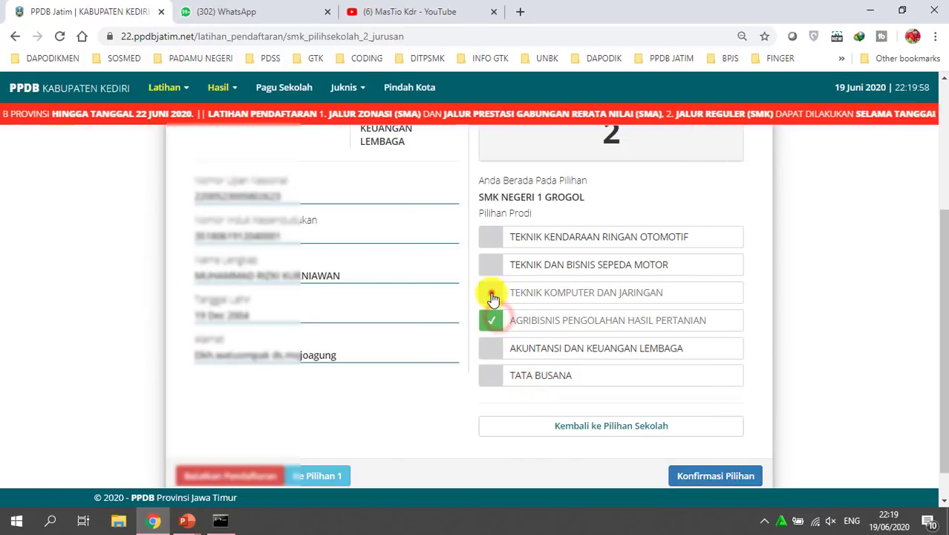
left_click(492, 296)
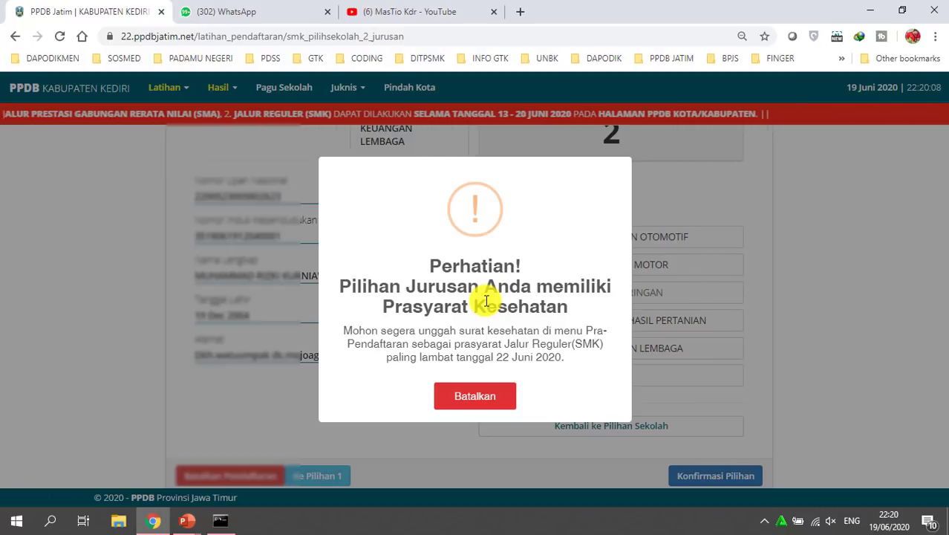
left_click(484, 401)
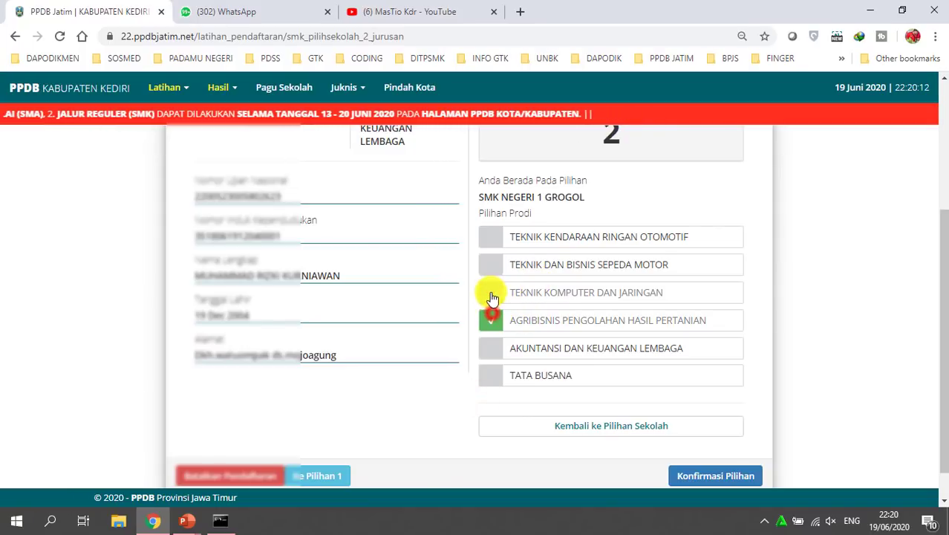
left_click(491, 294)
left_click(494, 394)
left_click(496, 296)
left_click(494, 392)
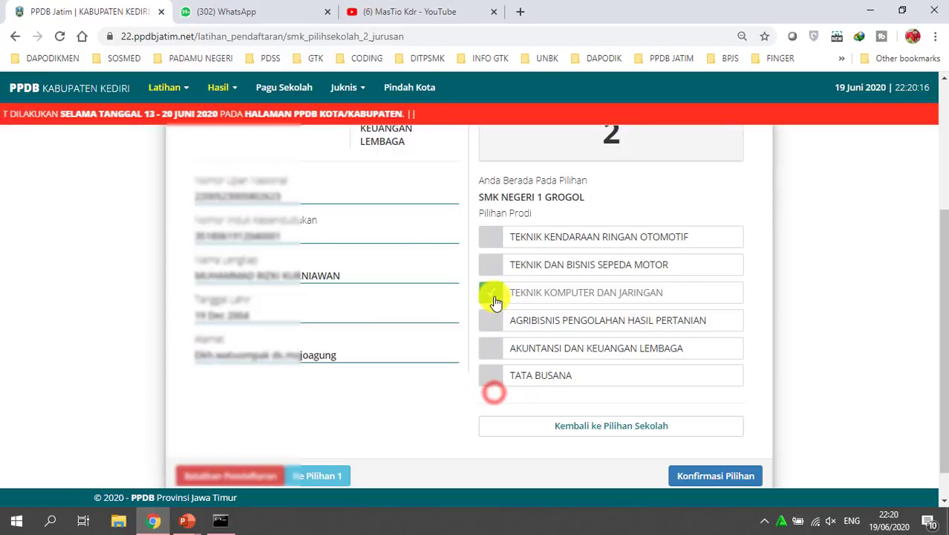
left_click(494, 274)
left_click(489, 397)
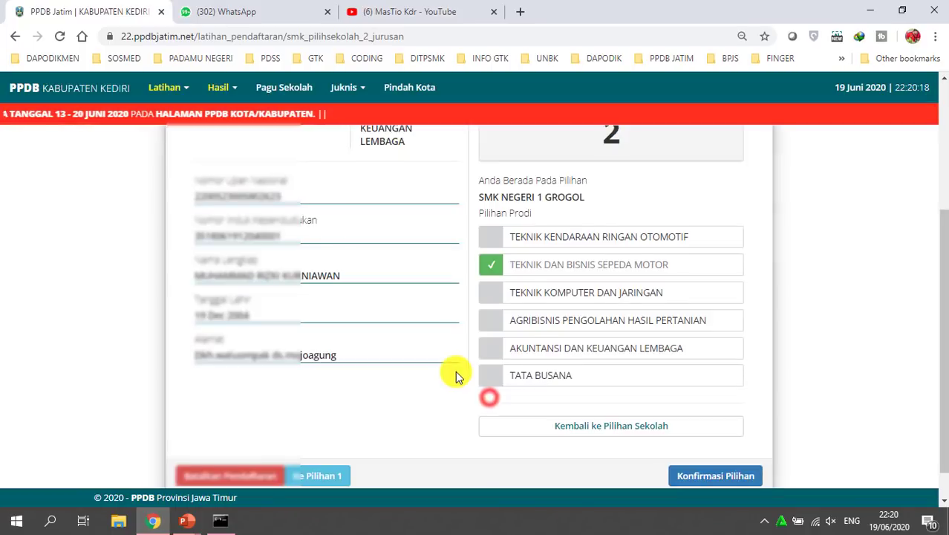
scroll(309, 252, "up", 1)
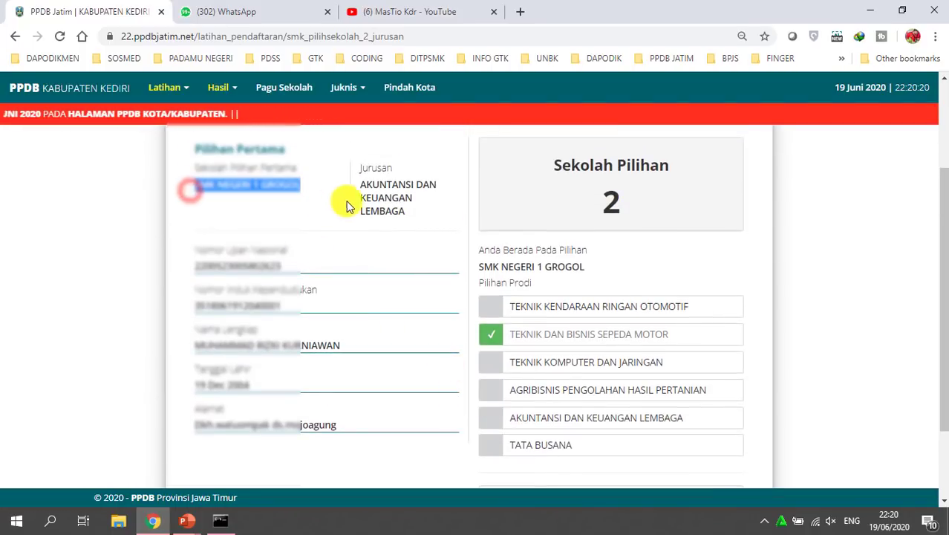
left_click(489, 369)
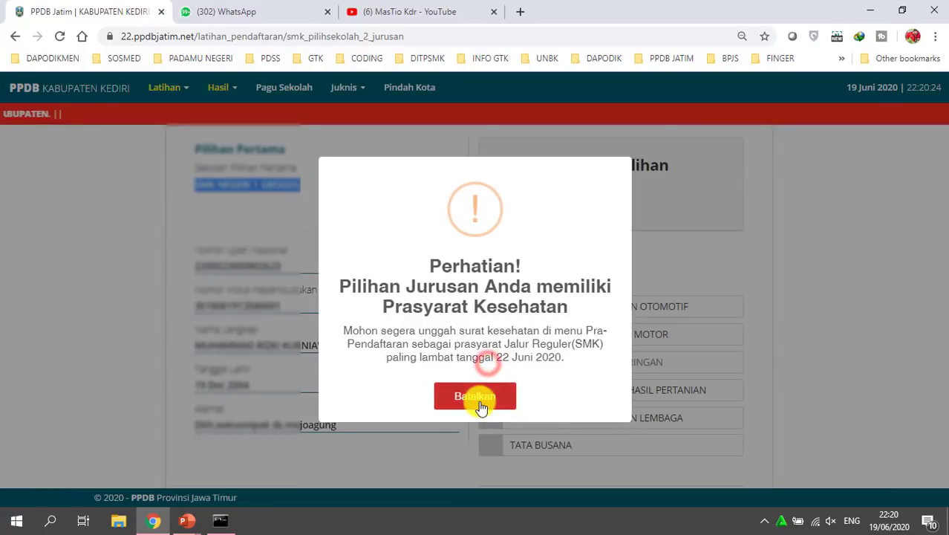
left_click(476, 396)
scroll(784, 396, "down", 1)
Confirm with 'Ya, Saya sudah yakin' and save both choices with 'Yakin, Simpan Permanen'
left_click(731, 474)
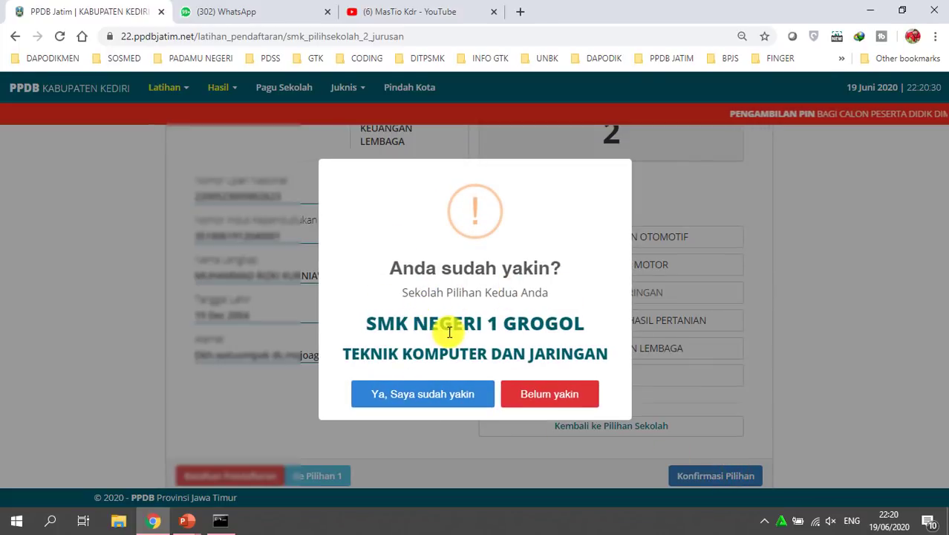
left_click(445, 394)
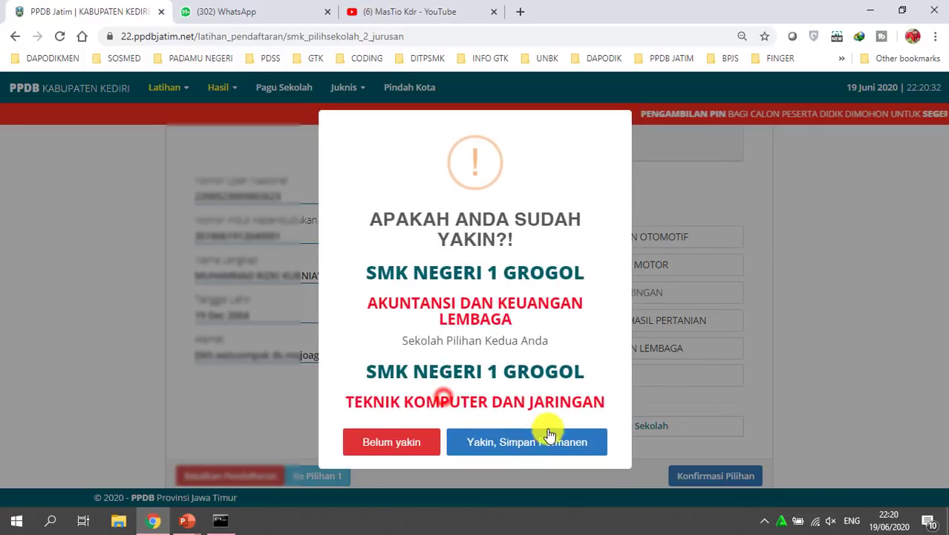
left_click(534, 441)
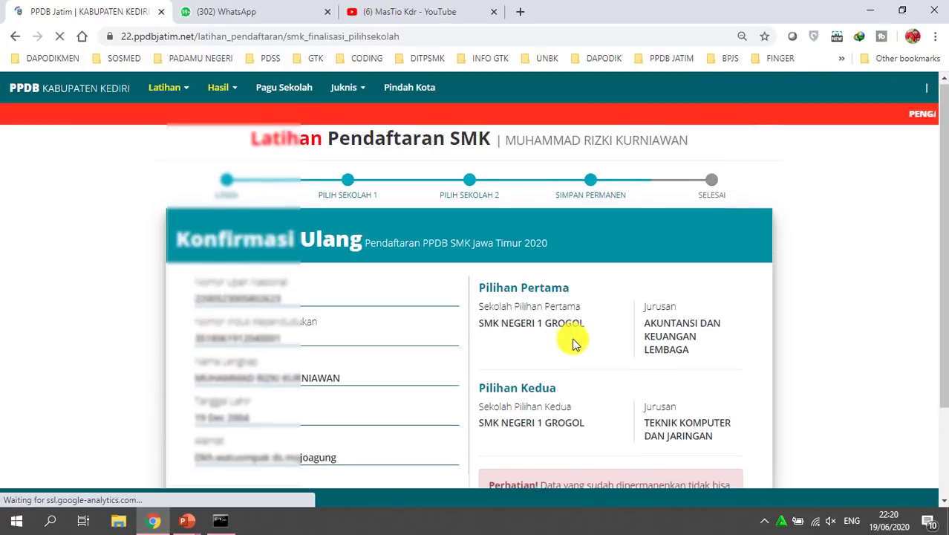
scroll(573, 339, "down", 1)
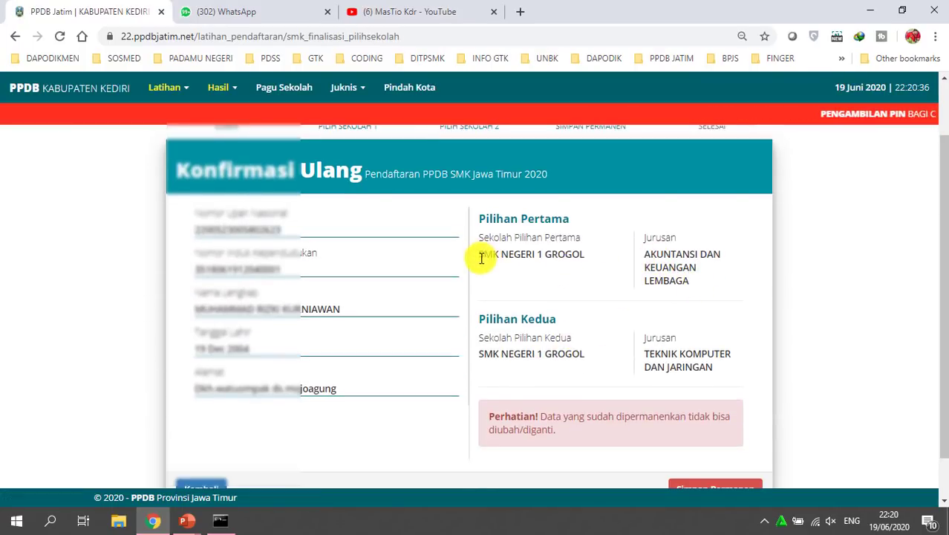
left_click_drag(477, 254, 591, 261)
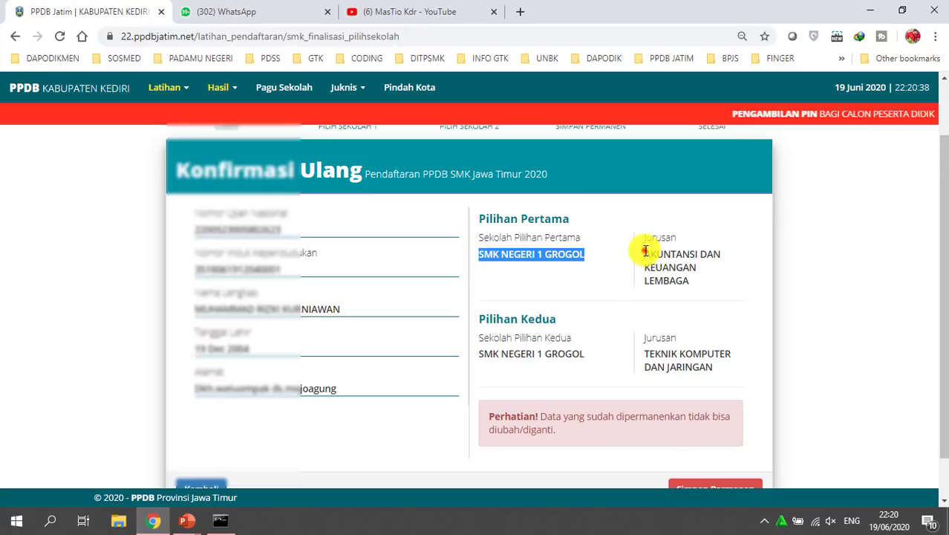
triple_click(645, 251)
left_click_drag(476, 356, 726, 380)
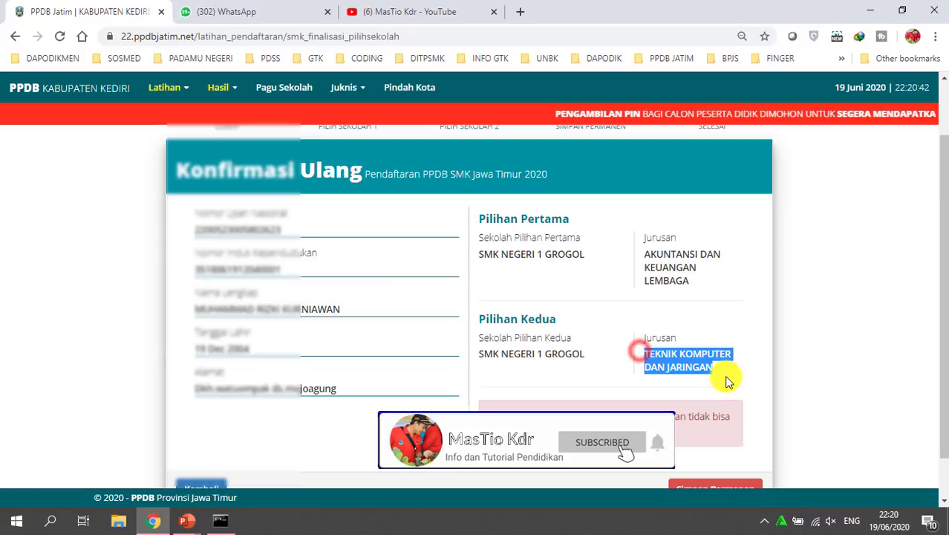
scroll(724, 375, "down", 1)
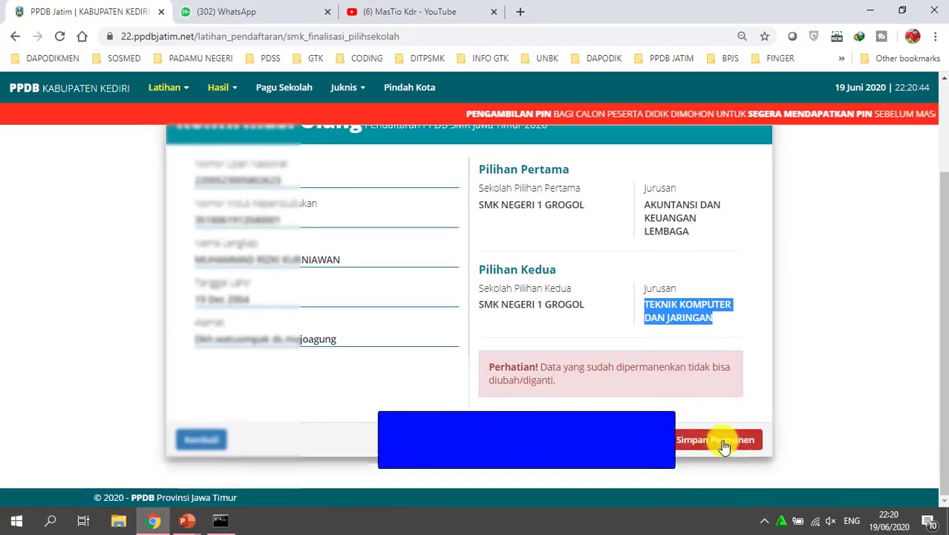
left_click_drag(490, 368, 578, 386)
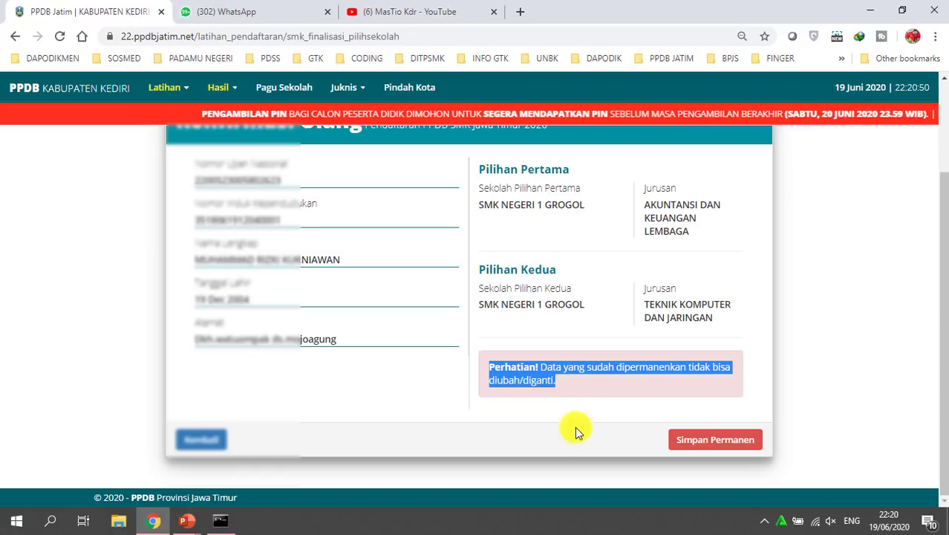
left_click(630, 343)
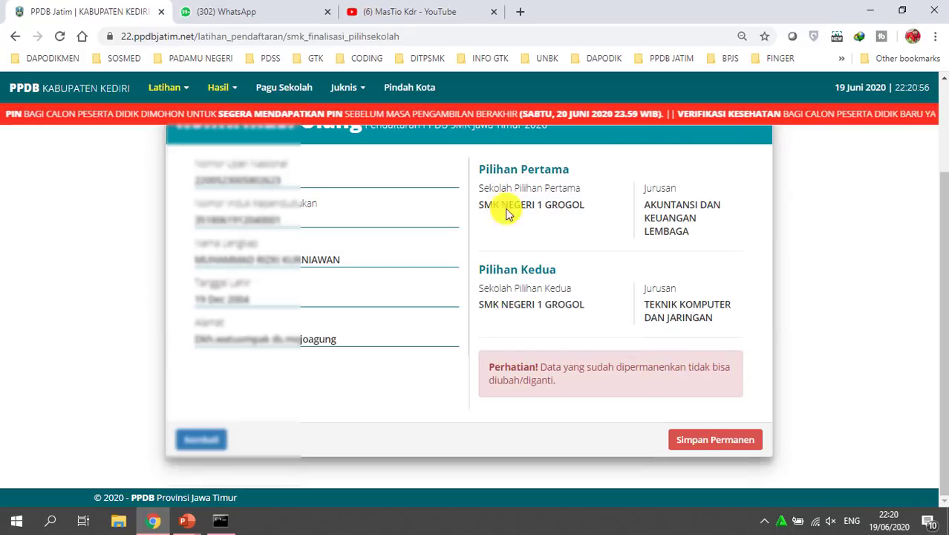
left_click_drag(479, 204, 602, 212)
left_click_drag(476, 304, 579, 311)
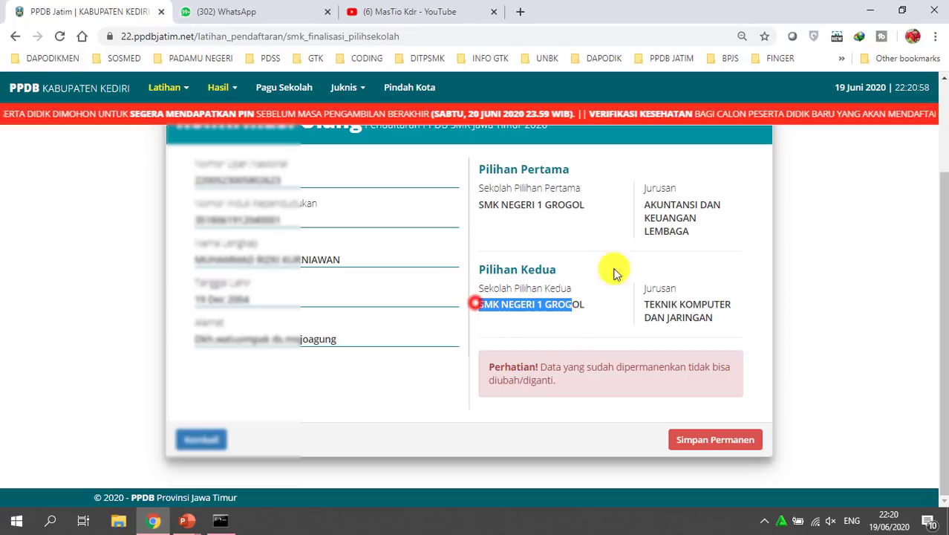
left_click(199, 522)
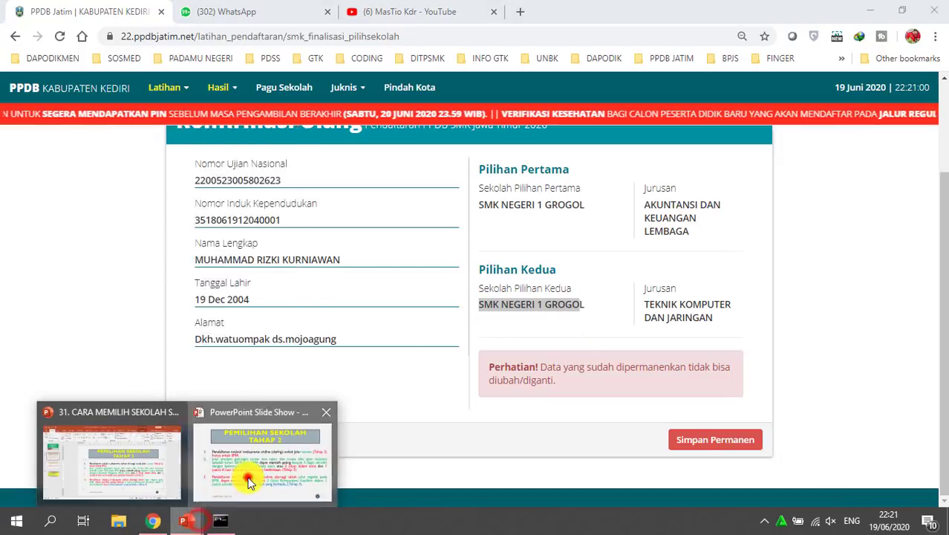
left_click(248, 476)
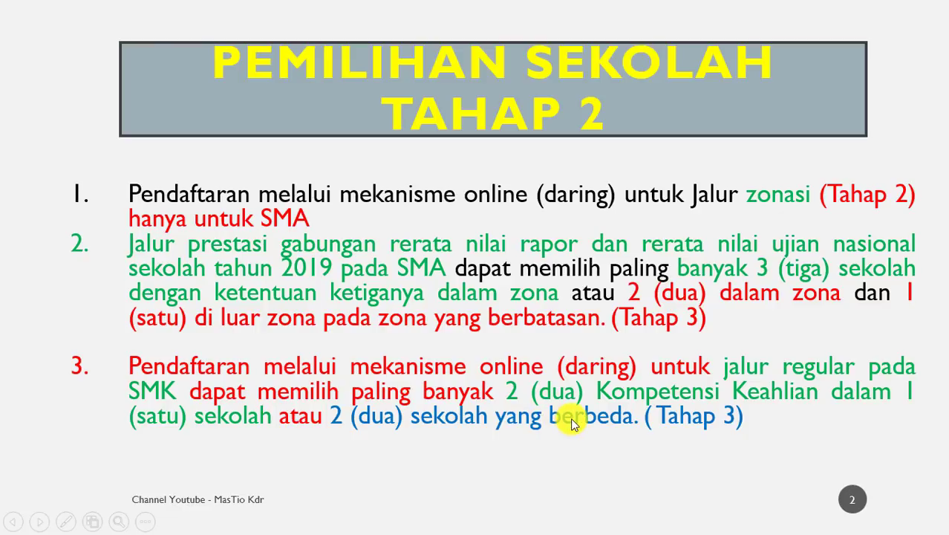
key("alt+Tab")
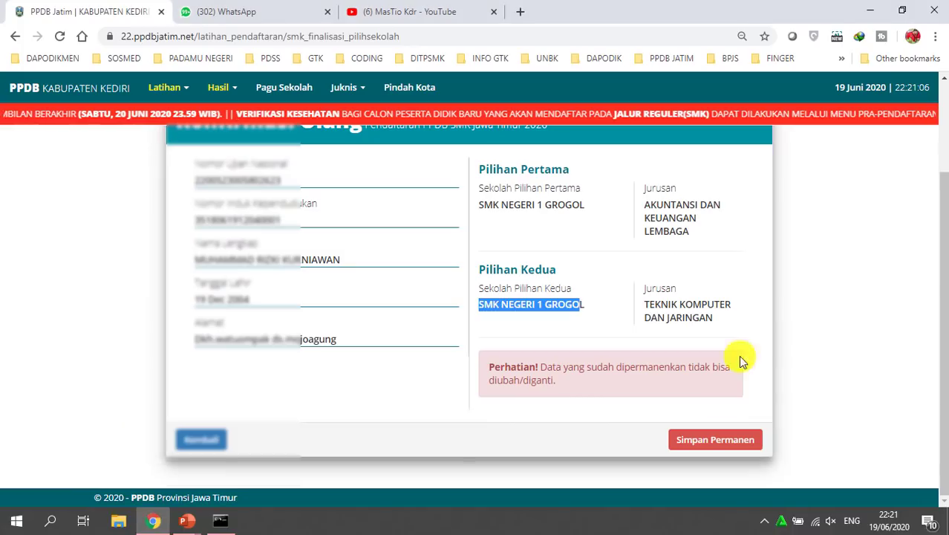
Return to the first-choice step via Kembali and Ke Pilihan 1, highlighting SMK NEGERI 1 PLOSOKLATEN
left_click(201, 439)
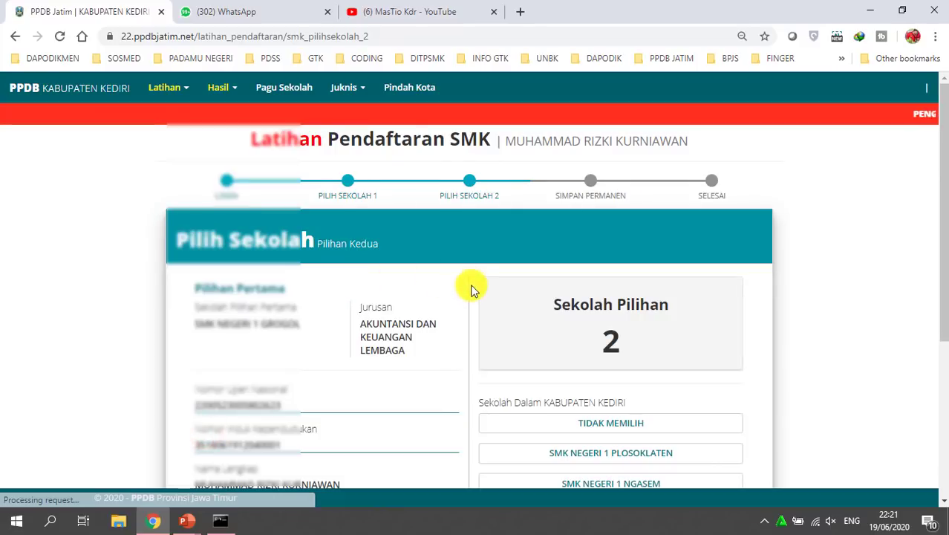
scroll(289, 450, "down", 3)
left_click(336, 450)
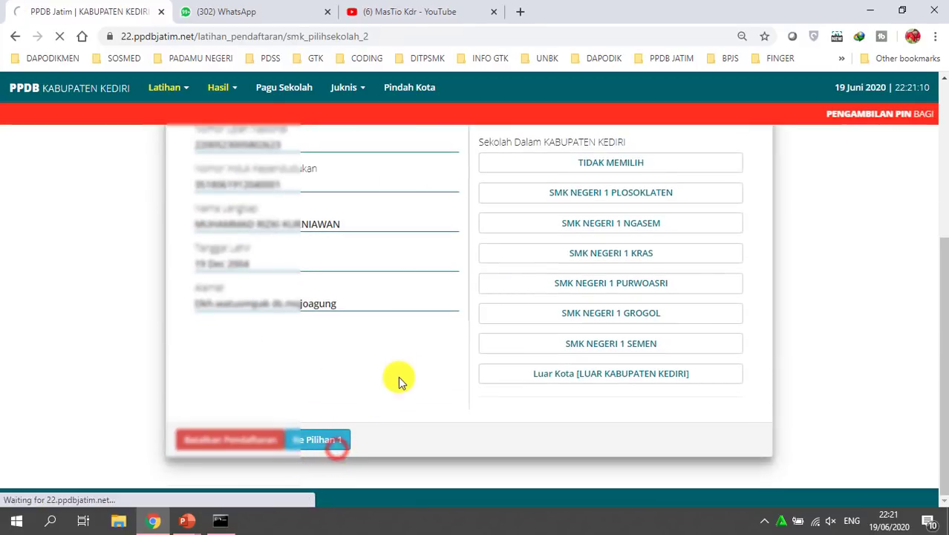
left_click_drag(550, 305, 654, 369)
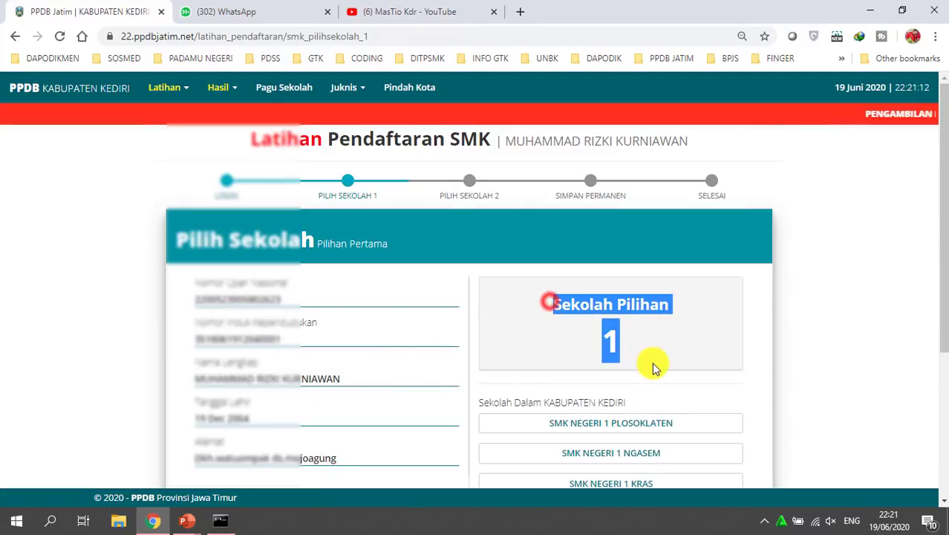
scroll(660, 342, "down", 1)
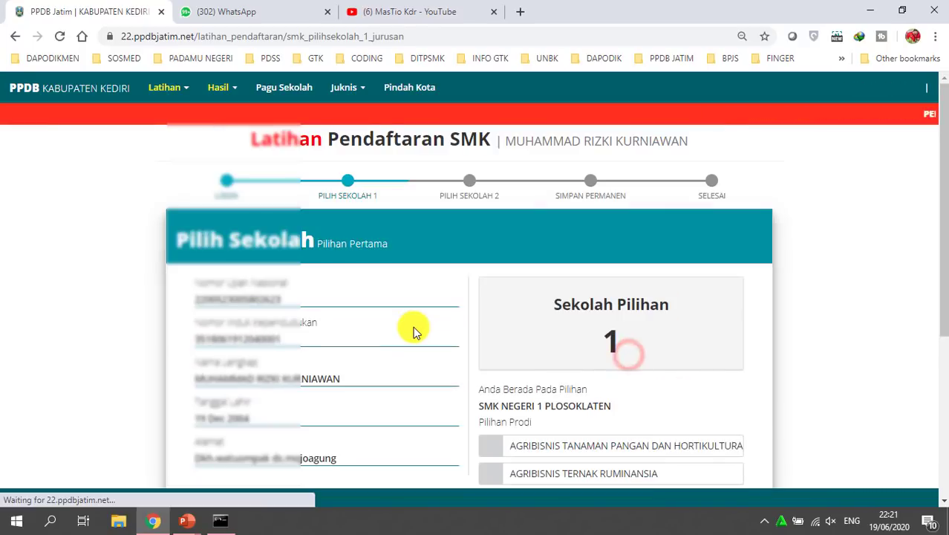
scroll(547, 318, "down", 2)
left_click(479, 273)
left_click_drag(481, 274, 643, 280)
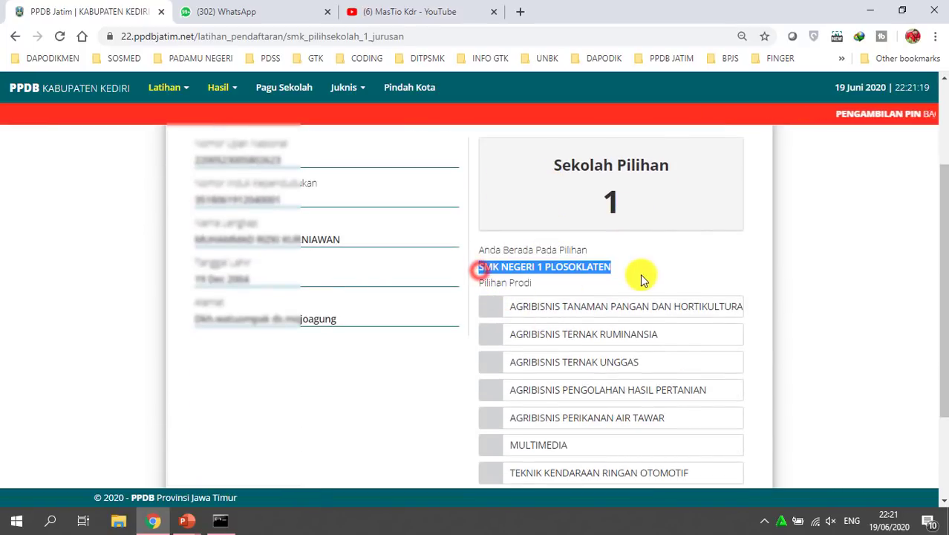
left_click(648, 264)
Tick MULTIMEDIA as the first-choice programme, closing the health-requirement notice each time
scroll(653, 403, "down", 1)
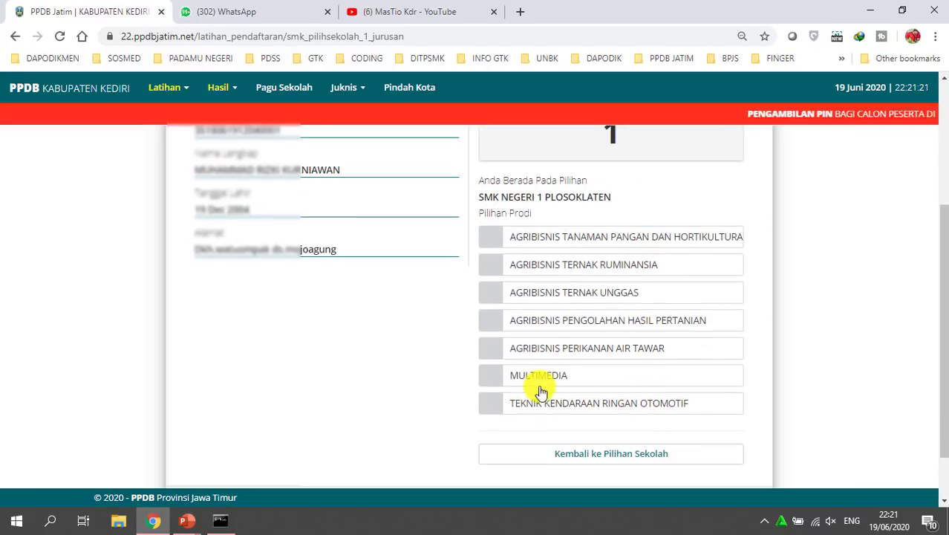
left_click(506, 386)
left_click(463, 389)
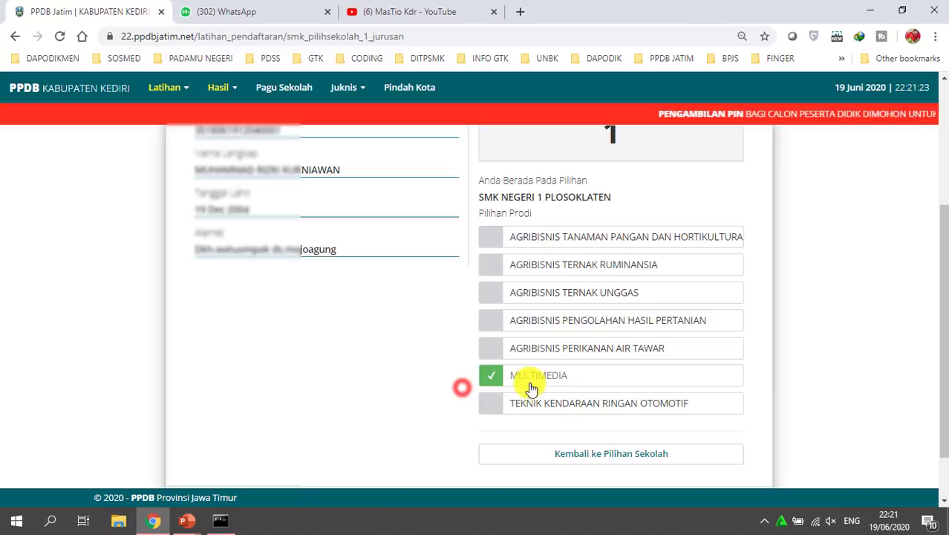
left_click(509, 369)
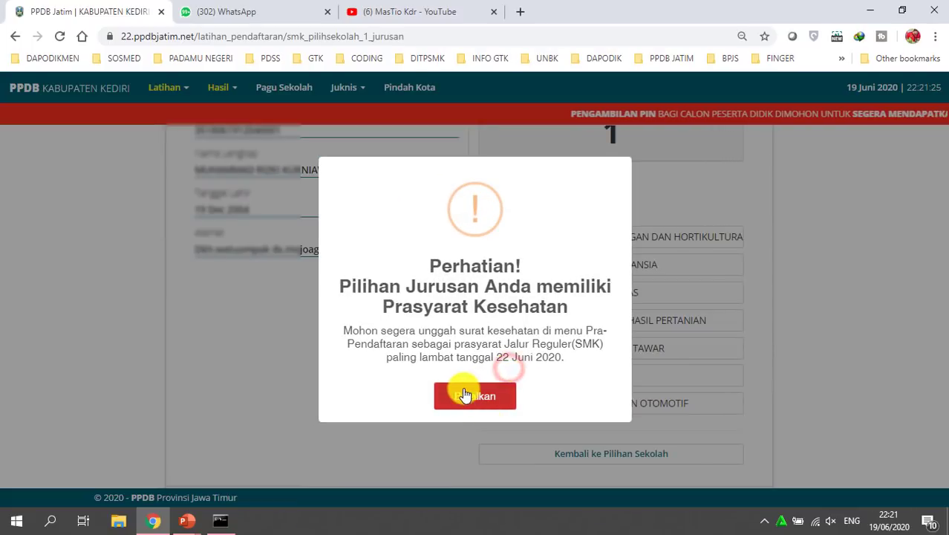
left_click(462, 395)
left_click(500, 375)
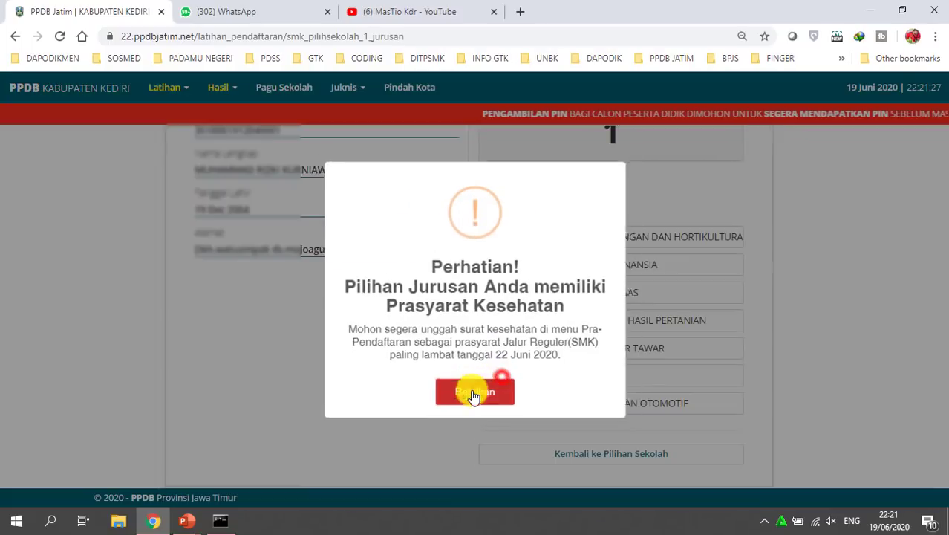
left_click(472, 398)
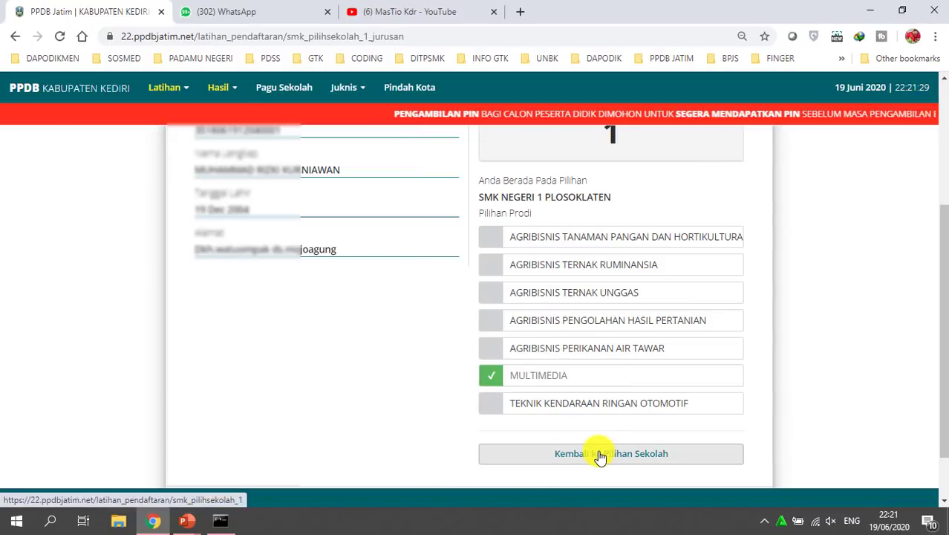
Go back to the first-choice school list and reopen SMK NEGERI 1 PLOSOKLATEN's programmes
left_click(600, 454)
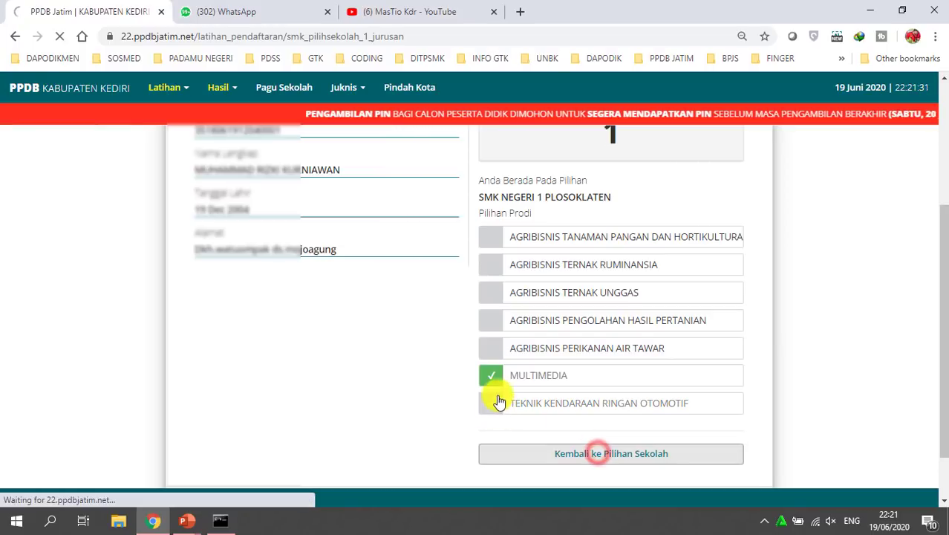
scroll(518, 346, "down", 2)
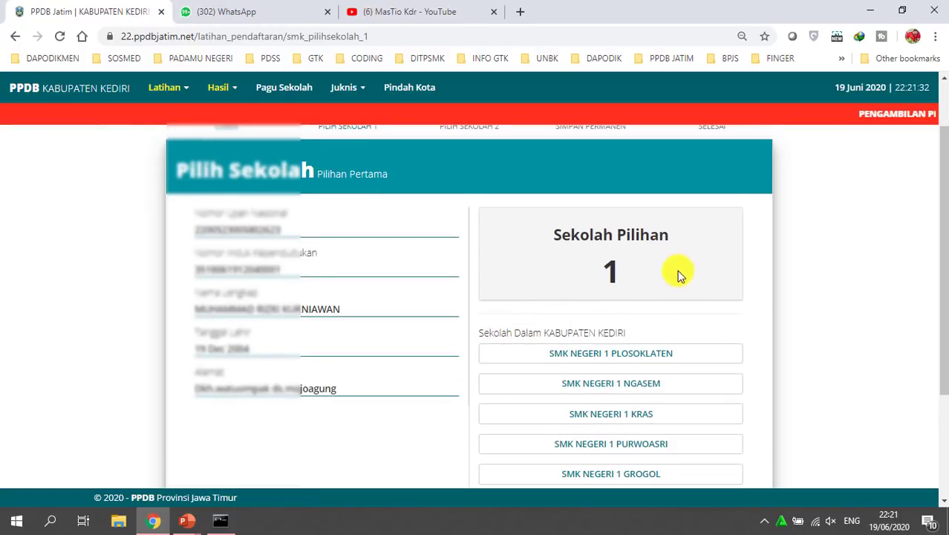
scroll(626, 288, "up", 2)
scroll(626, 287, "down", 3)
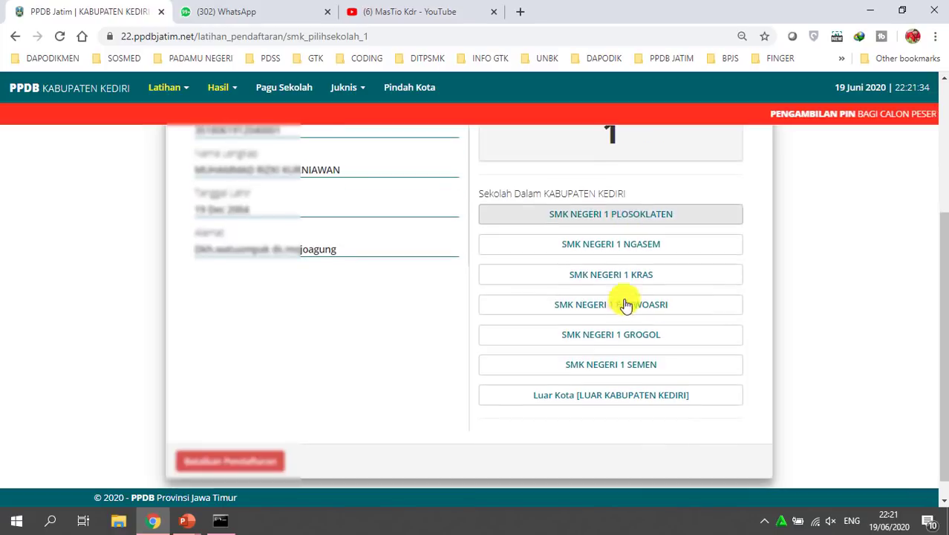
scroll(626, 322, "up", 1)
scroll(623, 326, "up", 2)
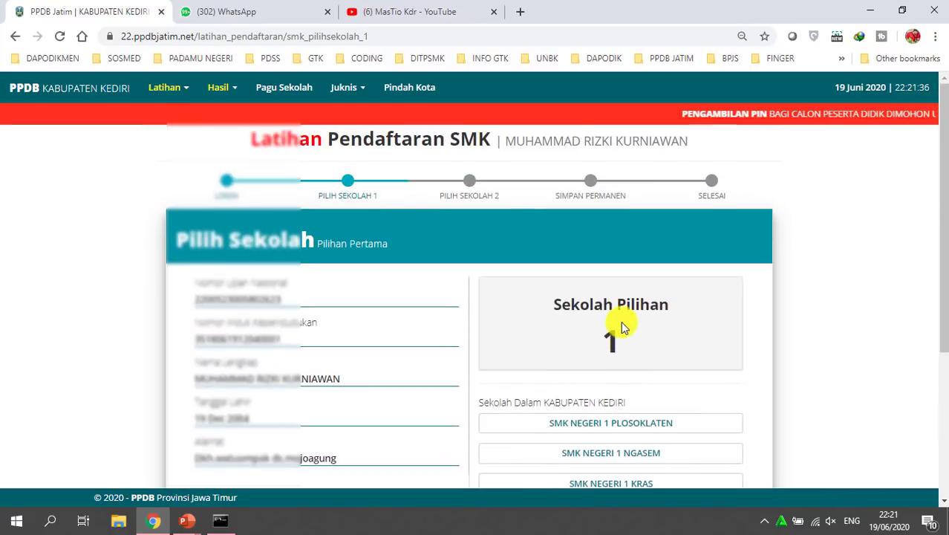
scroll(621, 321, "down", 3)
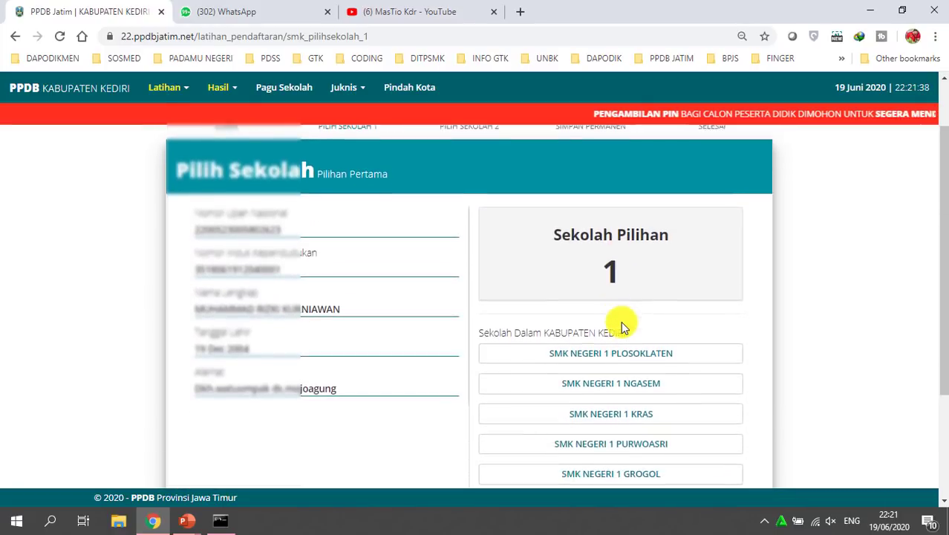
left_click(626, 283)
scroll(589, 373, "down", 4)
Confirm SMK NEGERI 1 PLOSOKLATEN with MULTIMEDIA as the first choice and continue
left_click(531, 317)
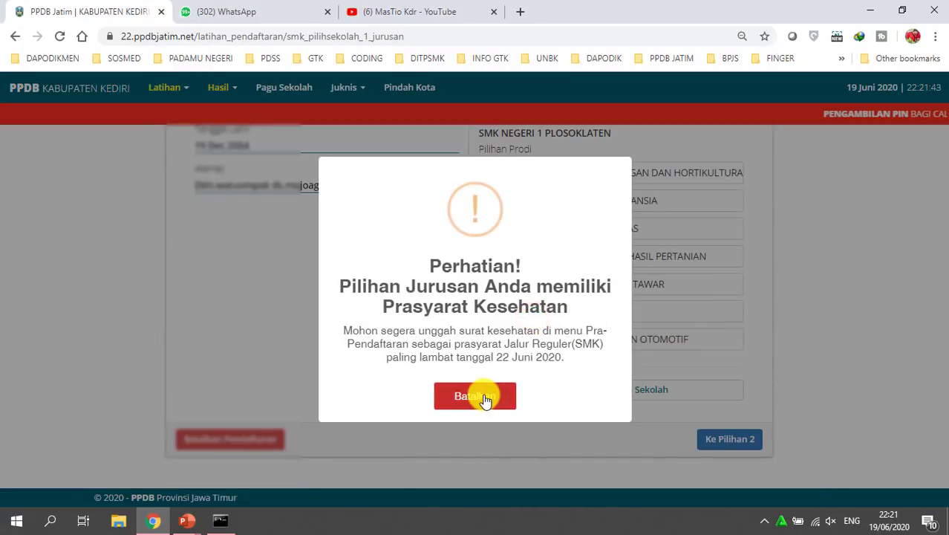
left_click(484, 398)
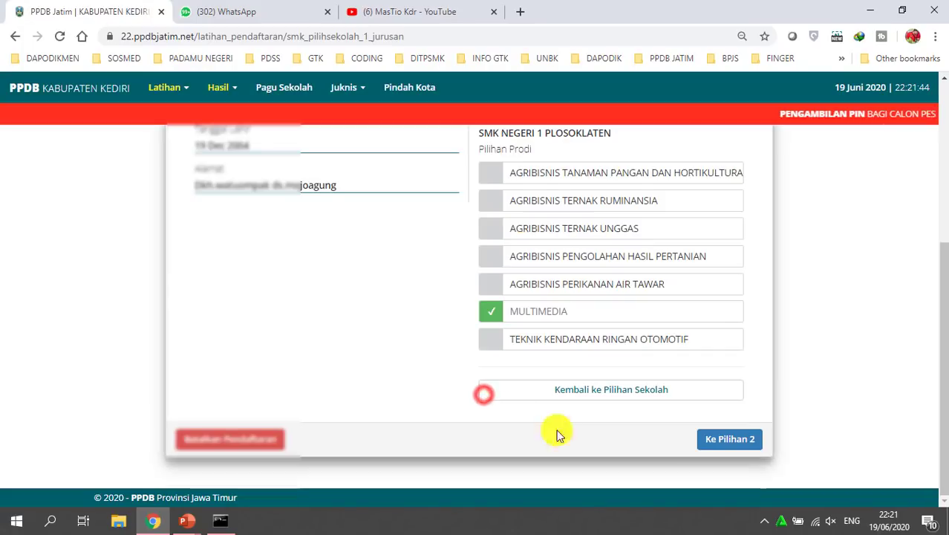
left_click(729, 441)
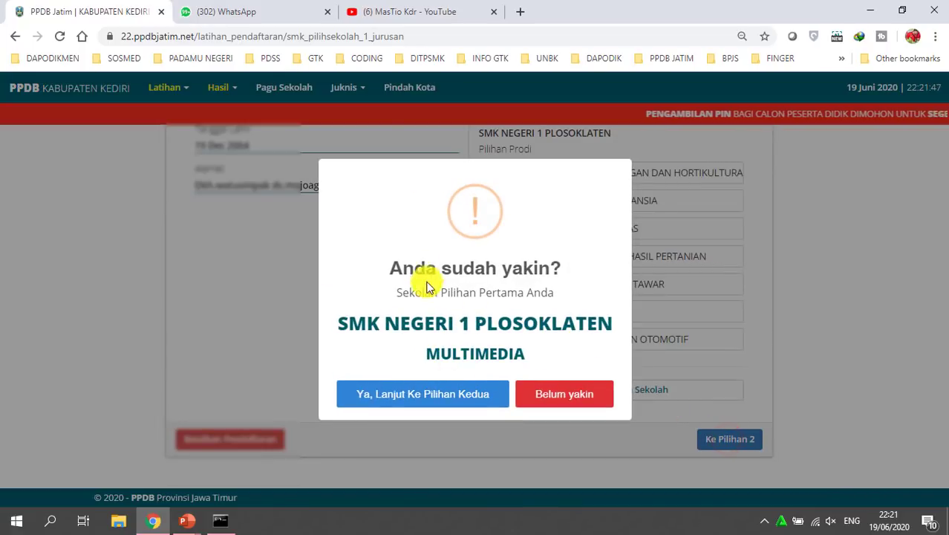
left_click_drag(343, 327, 611, 328)
left_click(494, 350)
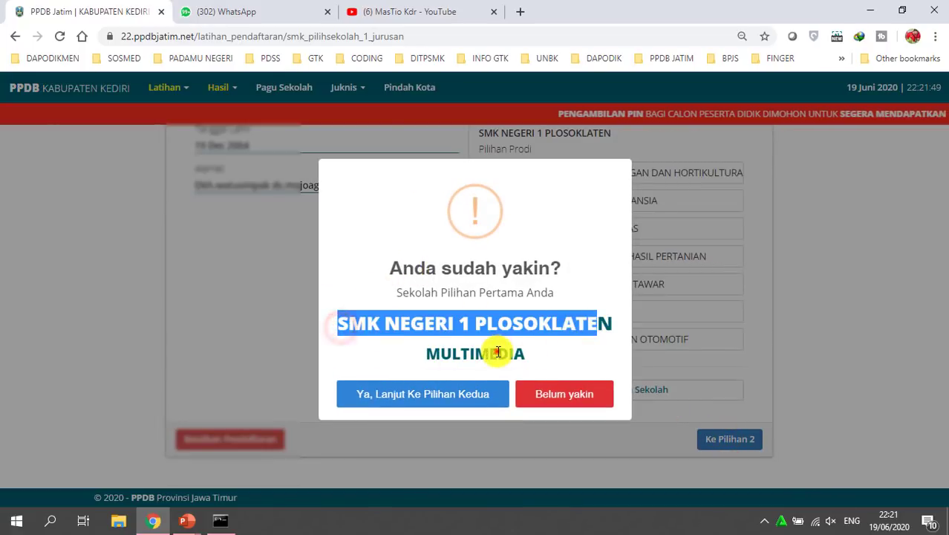
left_click(426, 394)
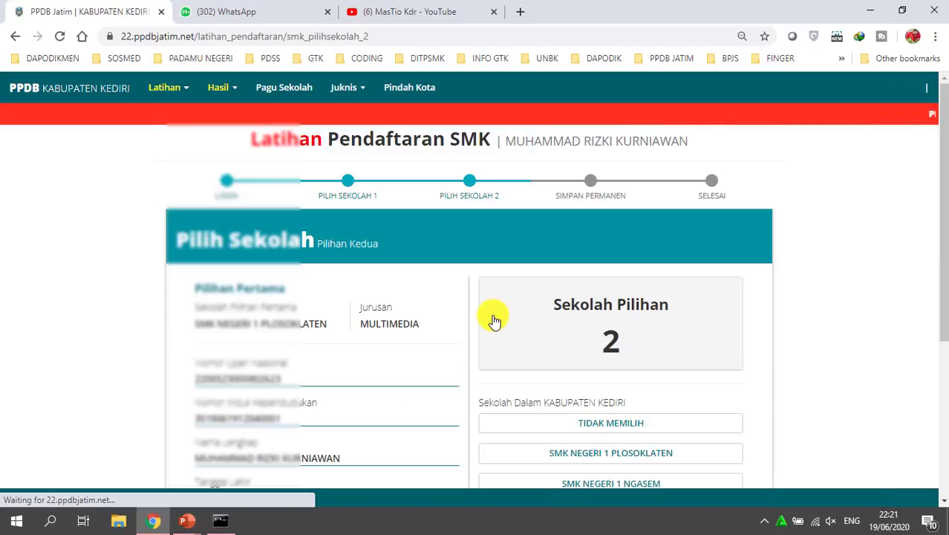
Choose 'Luar Kota [LUAR KABUPATEN KEDIRI]' to list second-choice schools outside Kediri
scroll(477, 352, "down", 1)
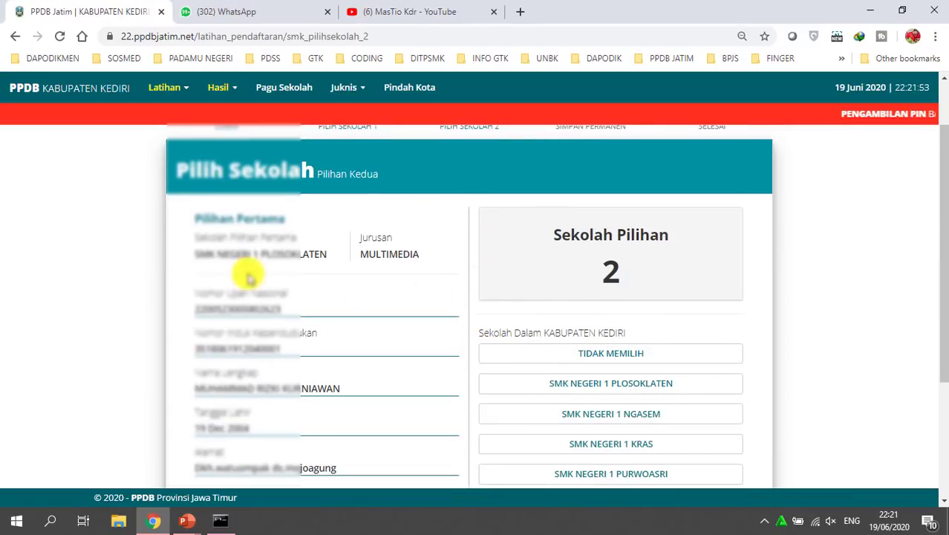
left_click_drag(192, 236, 328, 248)
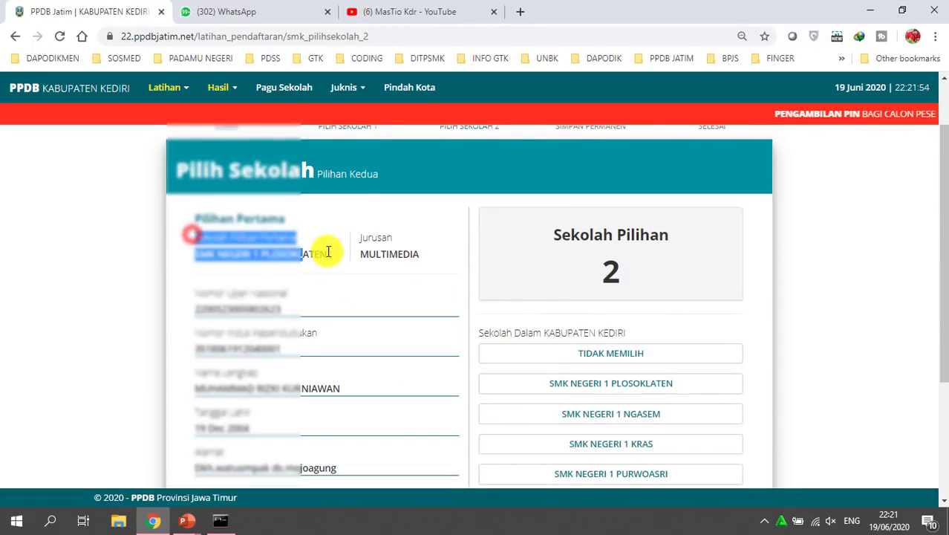
left_click(280, 257)
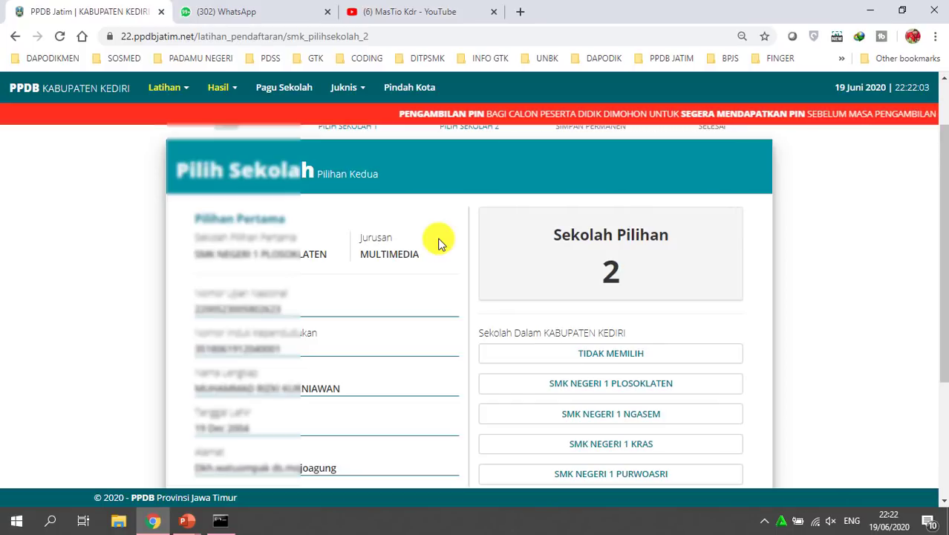
scroll(445, 297, "down", 3)
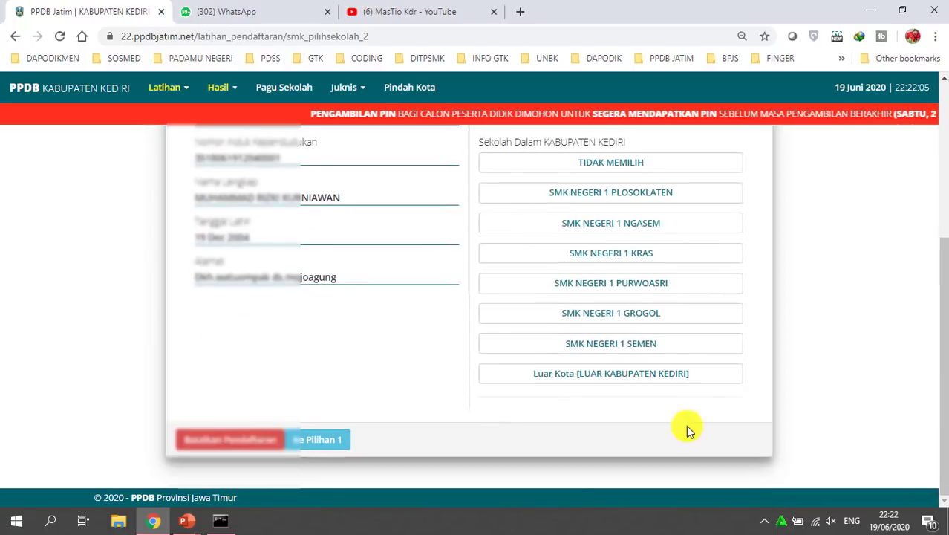
left_click(614, 369)
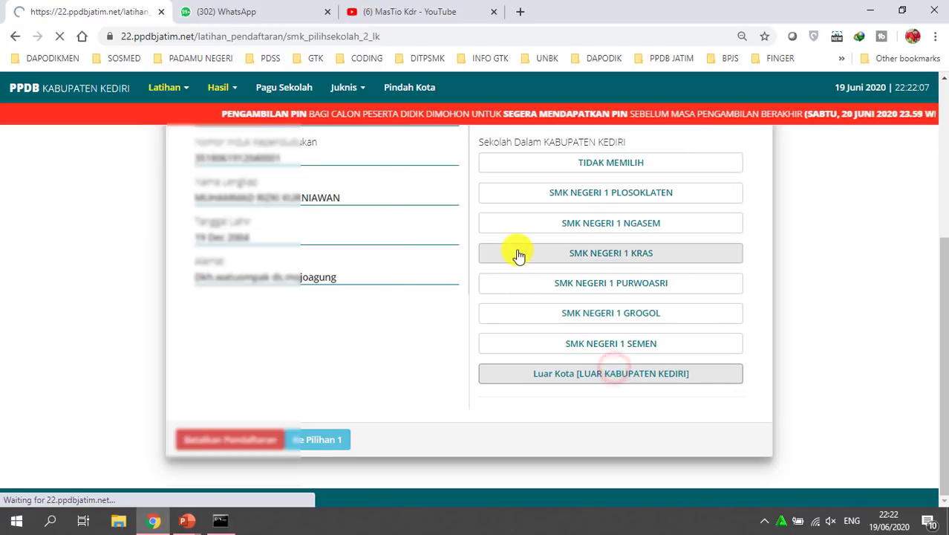
Preview the KOTA SURABAYA school list, then go back to city selection
scroll(518, 254, "down", 2)
left_click(668, 272)
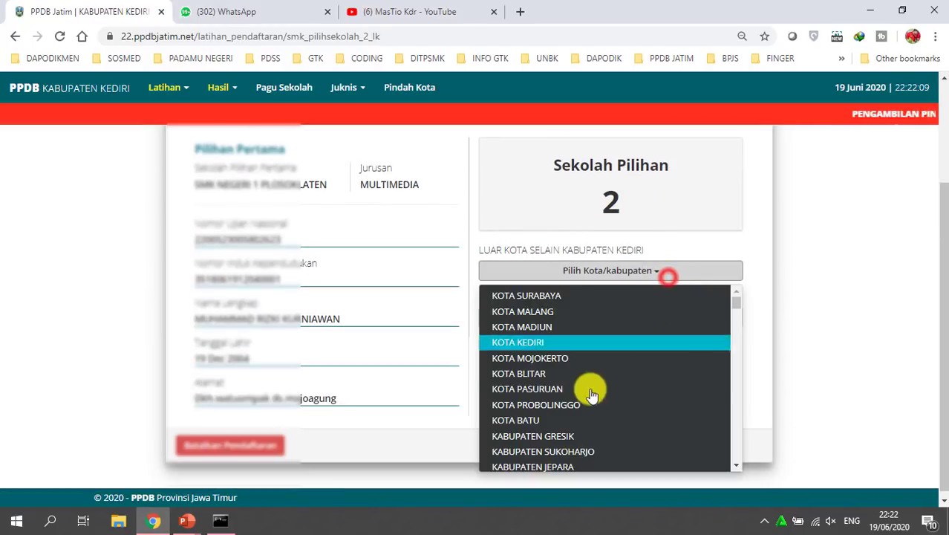
left_click(548, 298)
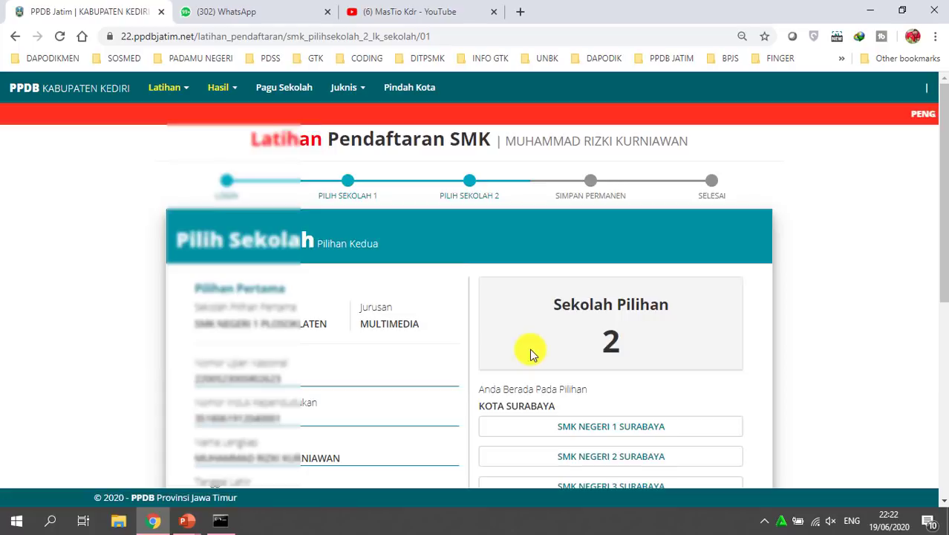
scroll(527, 345, "down", 2)
scroll(609, 293, "down", 1)
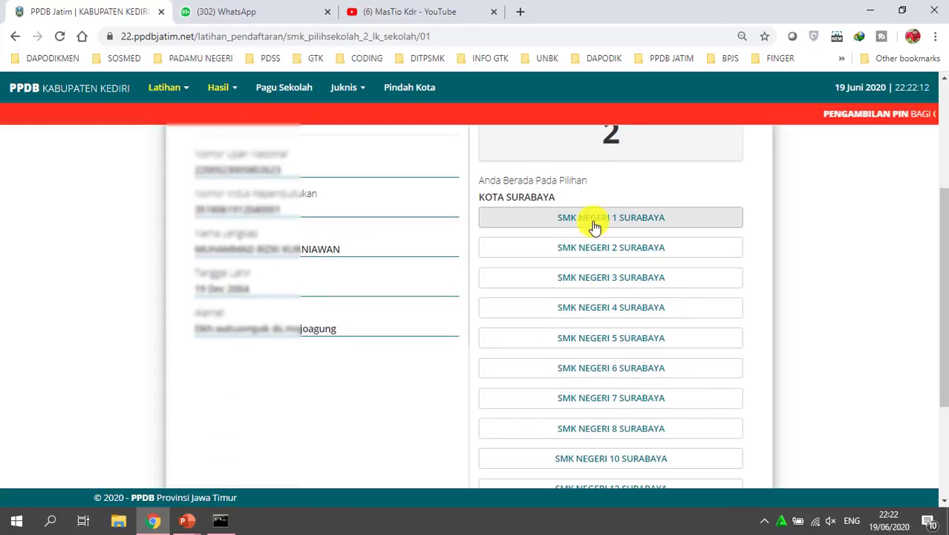
scroll(562, 292, "down", 3)
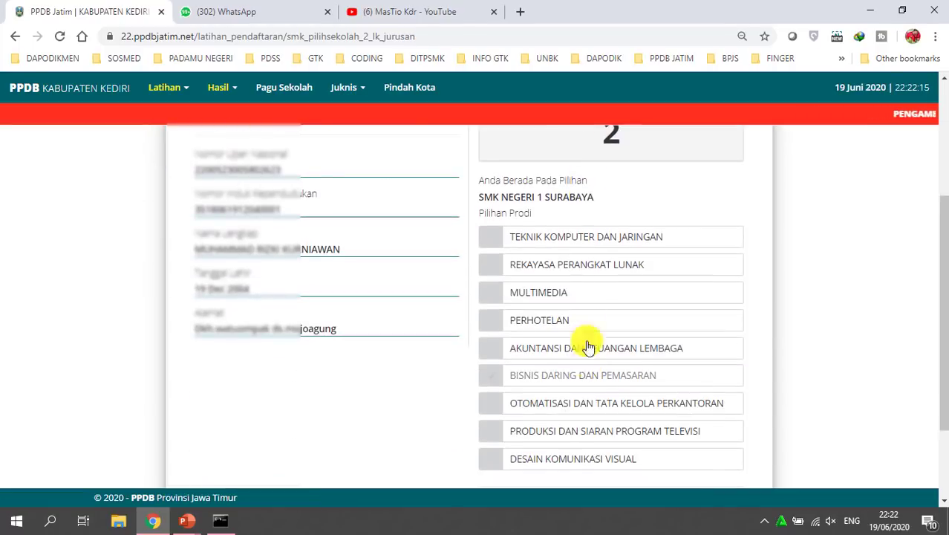
scroll(574, 301, "down", 1)
scroll(561, 275, "up", 2)
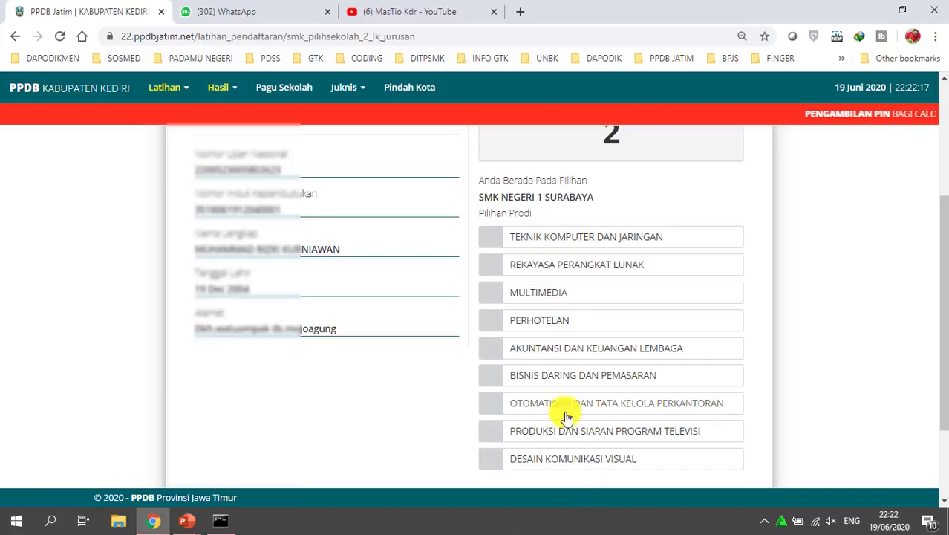
scroll(633, 305, "down", 1)
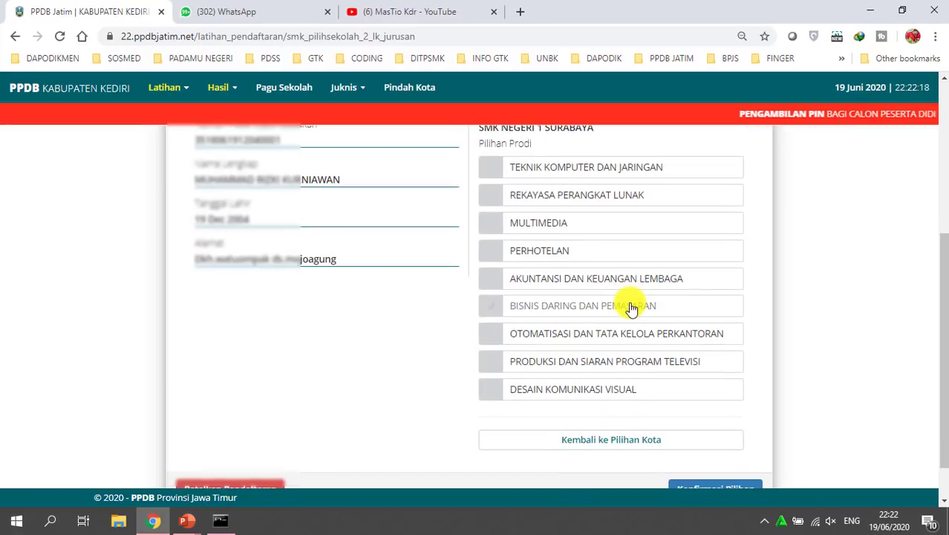
left_click(585, 449)
Preview the KOTA PROBOLINGGO school list, then go back to city selection
scroll(568, 348, "down", 2)
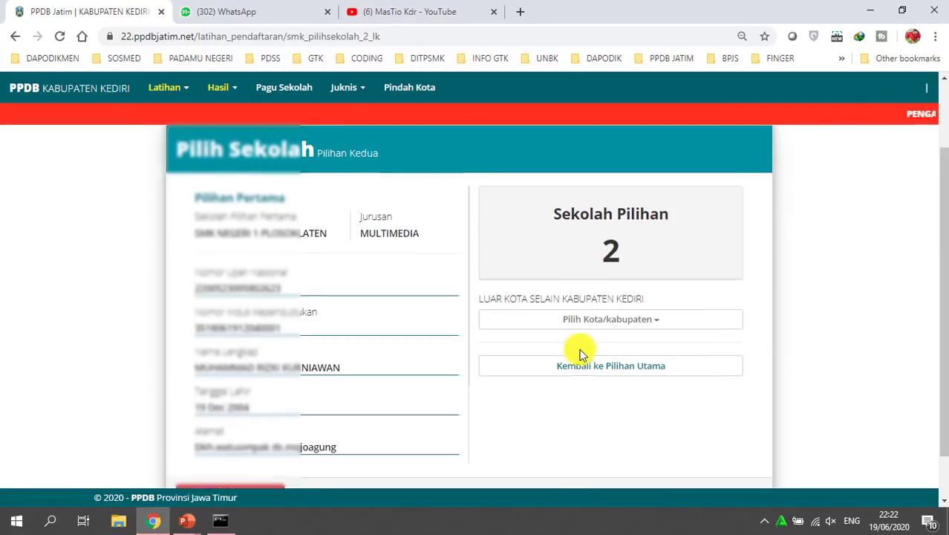
left_click(657, 272)
scroll(577, 392, "down", 1)
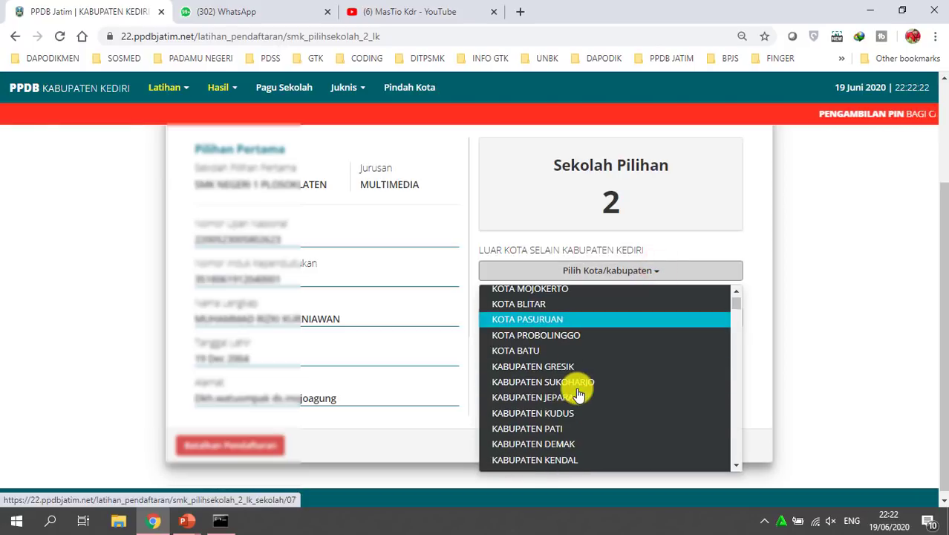
left_click(555, 334)
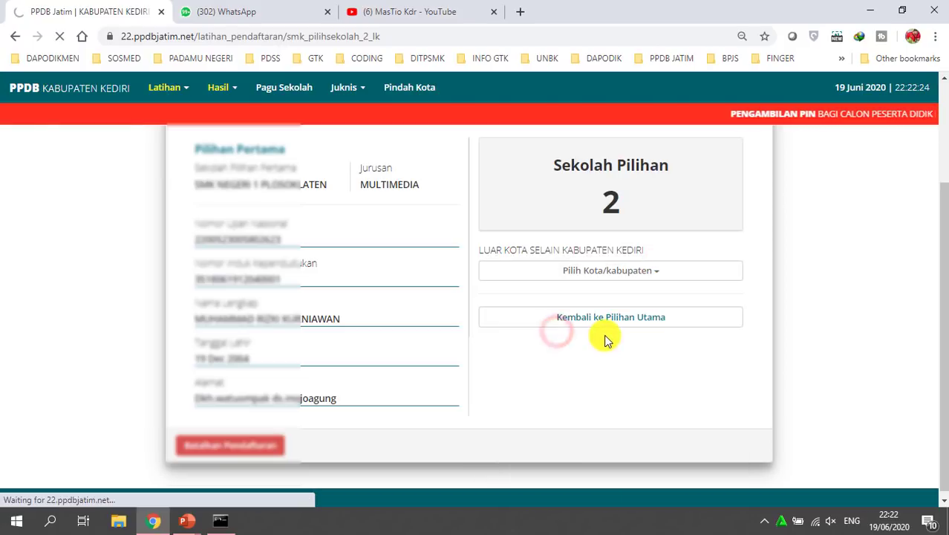
scroll(604, 333, "down", 2)
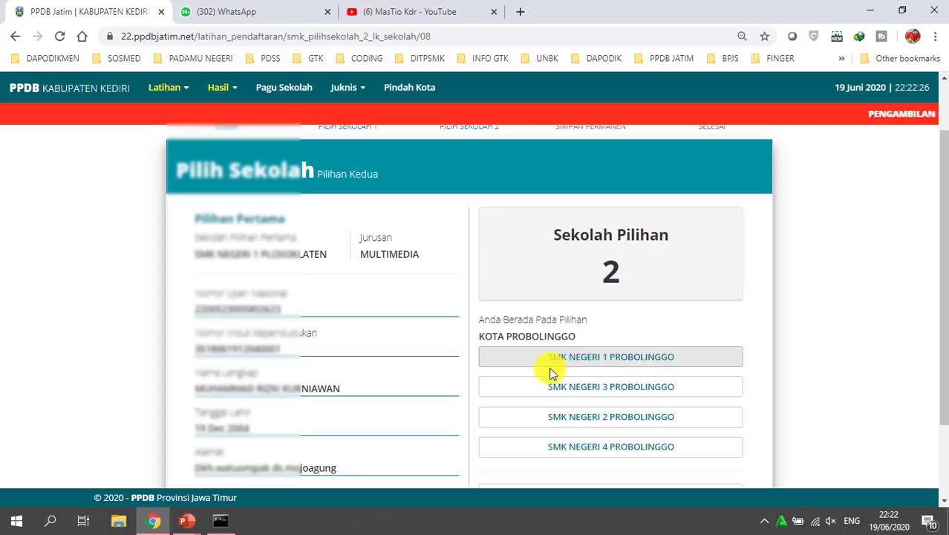
scroll(533, 370, "down", 2)
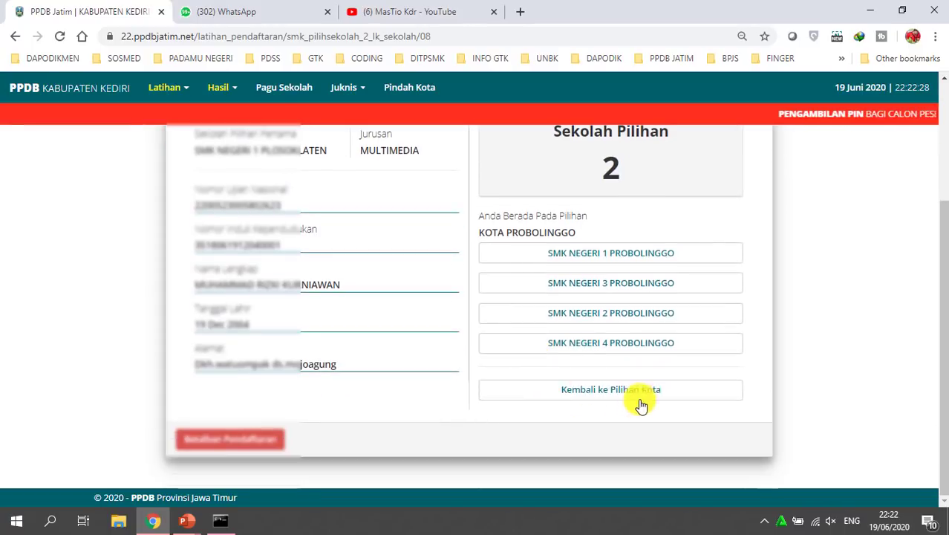
left_click(639, 392)
Browse the city list to KABUPATEN MAPPI, view its schools, and go back
scroll(581, 320, "down", 1)
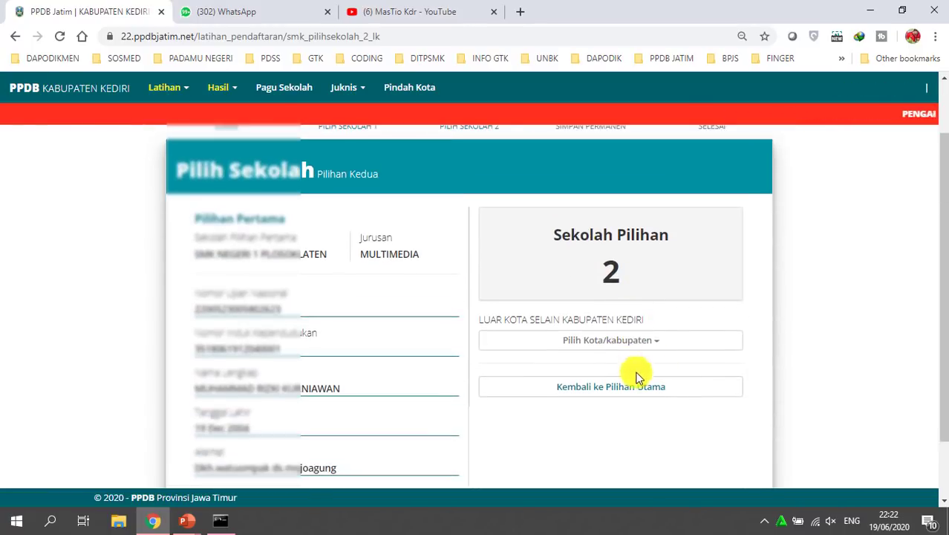
left_click(651, 335)
scroll(605, 419, "down", 1)
scroll(602, 435, "down", 1)
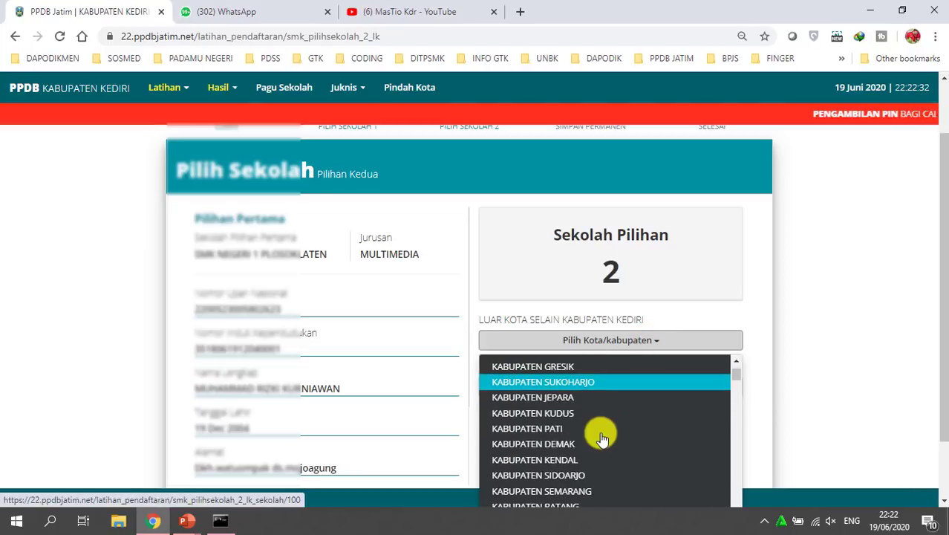
scroll(584, 431, "up", 1)
scroll(581, 426, "up", 2)
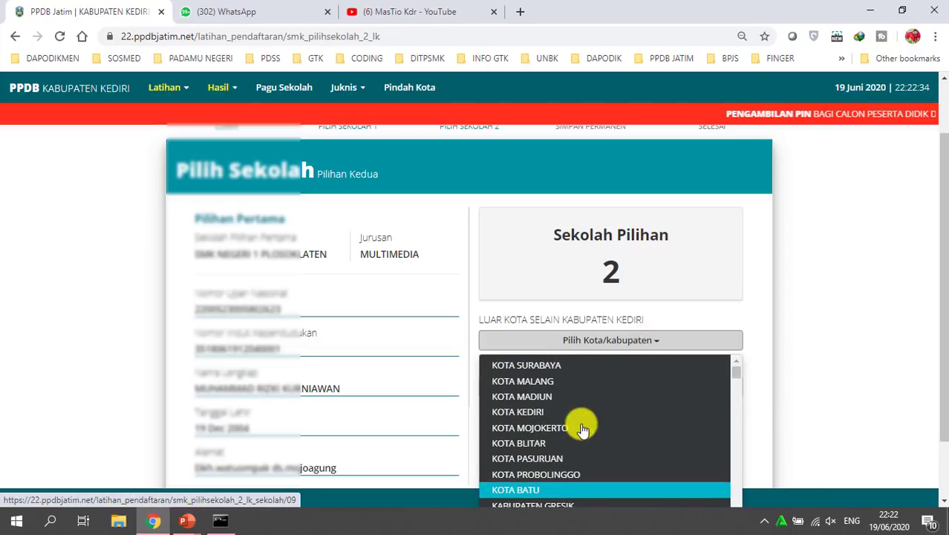
scroll(585, 439, "down", 2)
scroll(594, 446, "down", 5)
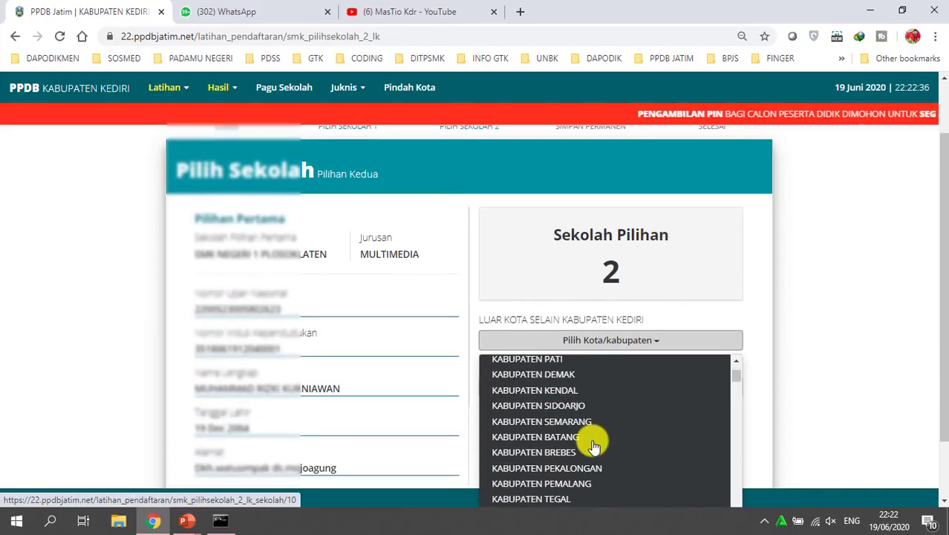
scroll(594, 446, "down", 10)
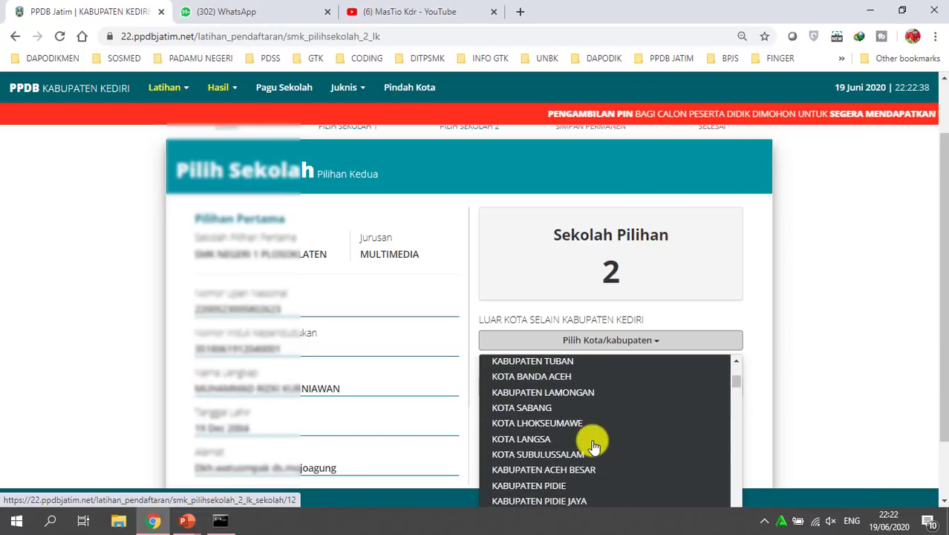
scroll(593, 446, "down", 4)
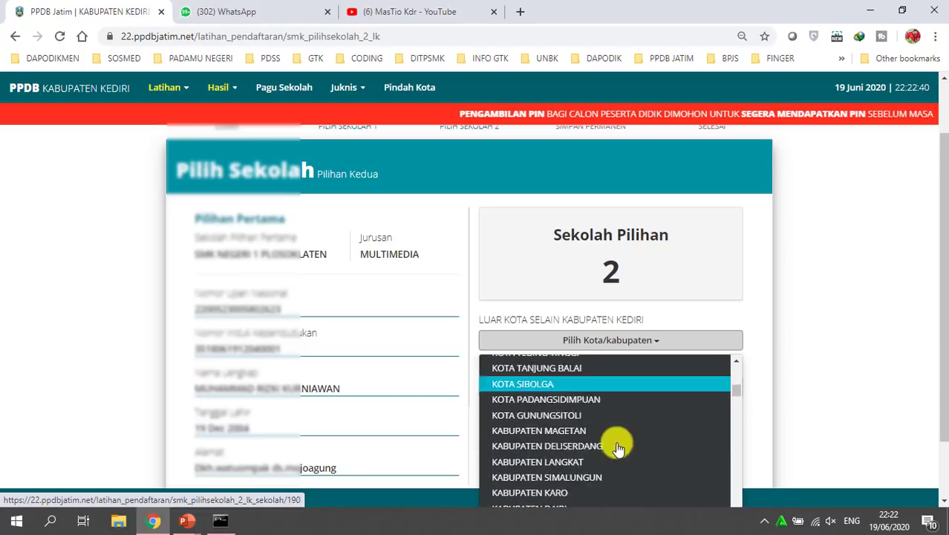
left_click_drag(737, 390, 728, 481)
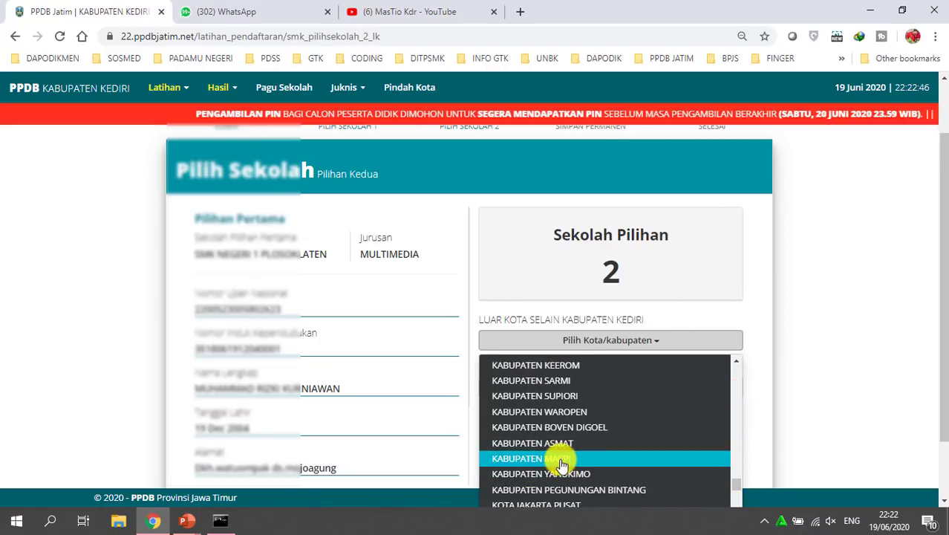
left_click(561, 456)
scroll(572, 383, "down", 2)
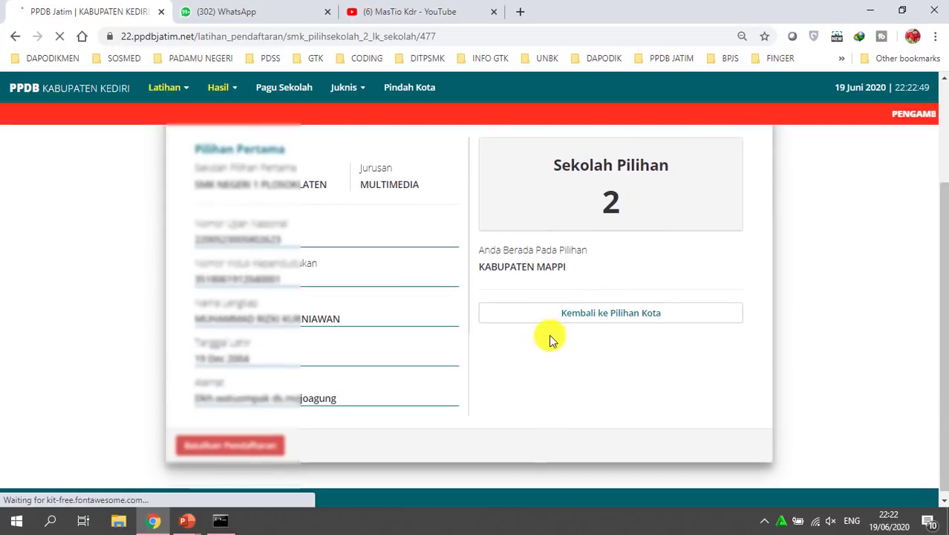
left_click(591, 313)
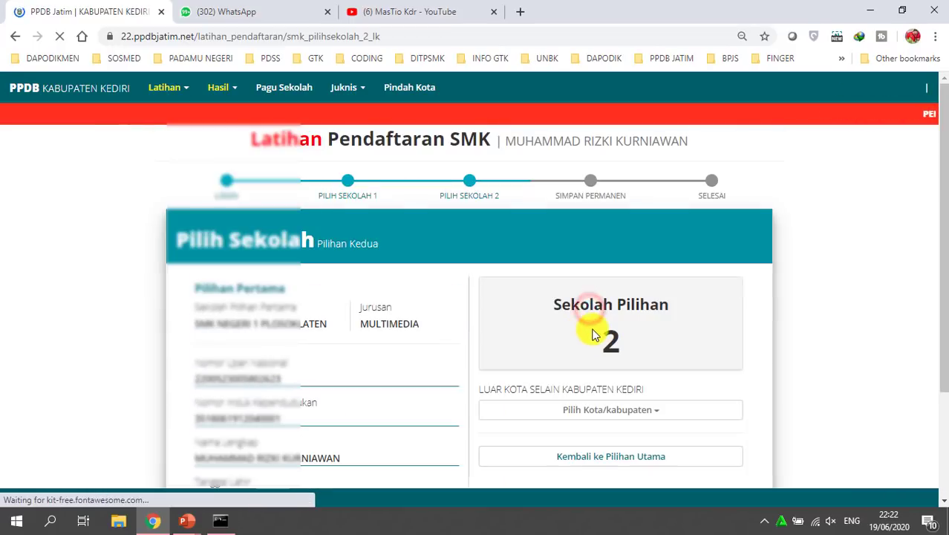
Pick KOTA MALANG from the Luar Kota city list to show SMK NEGERI 1, 2 and 3 MALANG
left_click(645, 406)
scroll(646, 449, "down", 1)
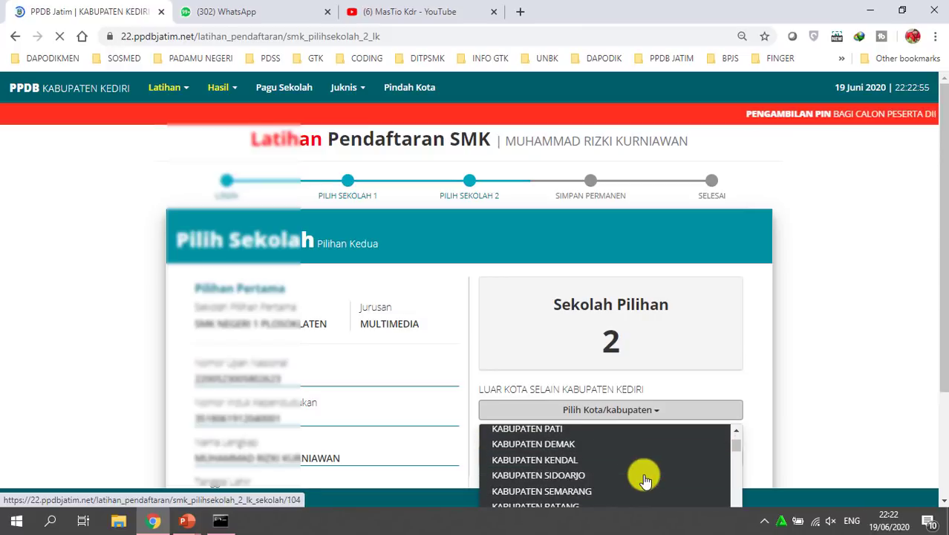
scroll(645, 480, "down", 1)
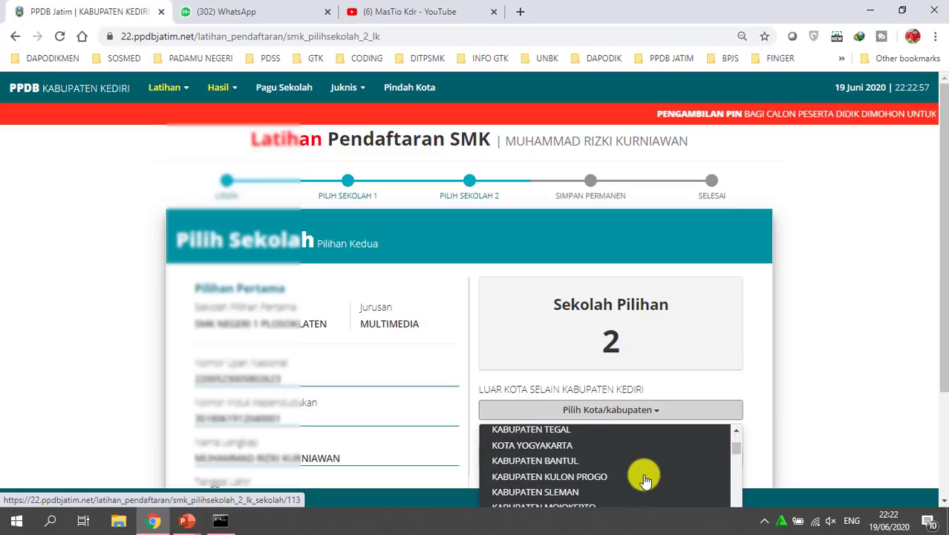
scroll(645, 480, "down", 1)
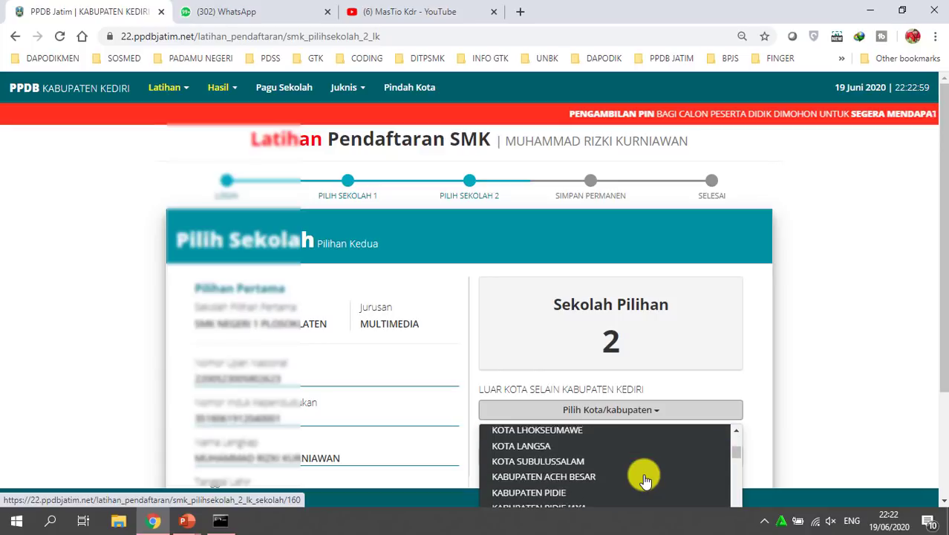
scroll(645, 480, "down", 1)
scroll(644, 480, "down", 1)
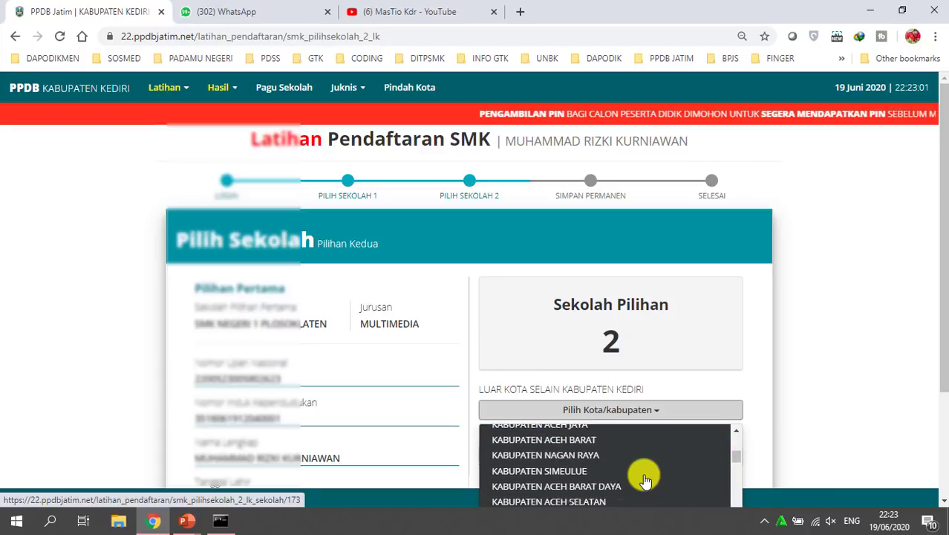
scroll(645, 480, "down", 2)
scroll(644, 479, "down", 1)
scroll(645, 478, "down", 2)
left_click(779, 420)
left_click(674, 416)
scroll(642, 448, "down", 3)
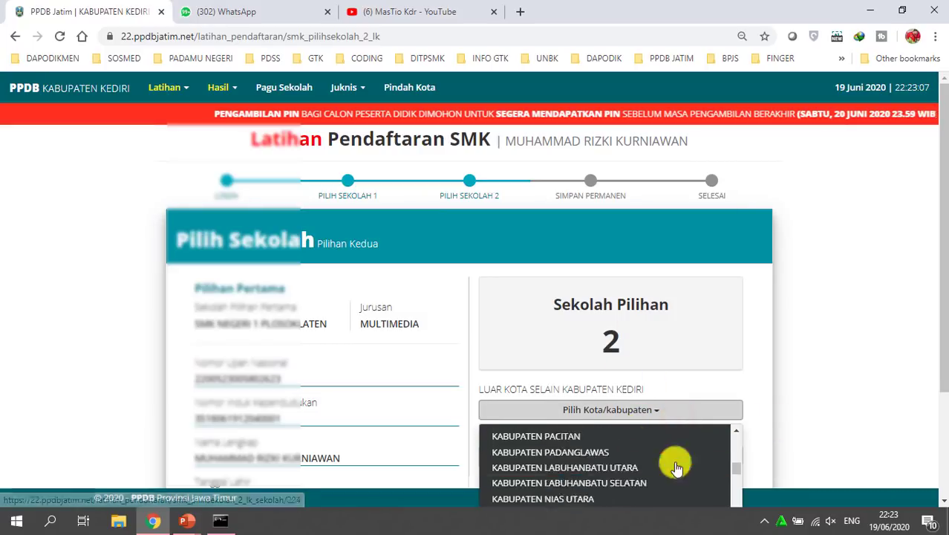
mouse_move(731, 462)
left_mouse_down()
mouse_move(741, 439)
mouse_move(736, 456)
left_mouse_up()
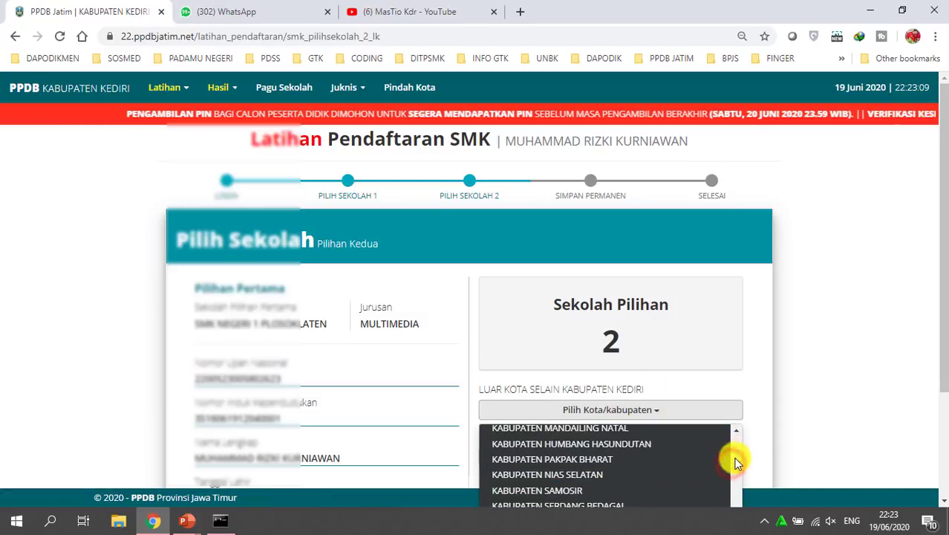
scroll(740, 446, "up", 15)
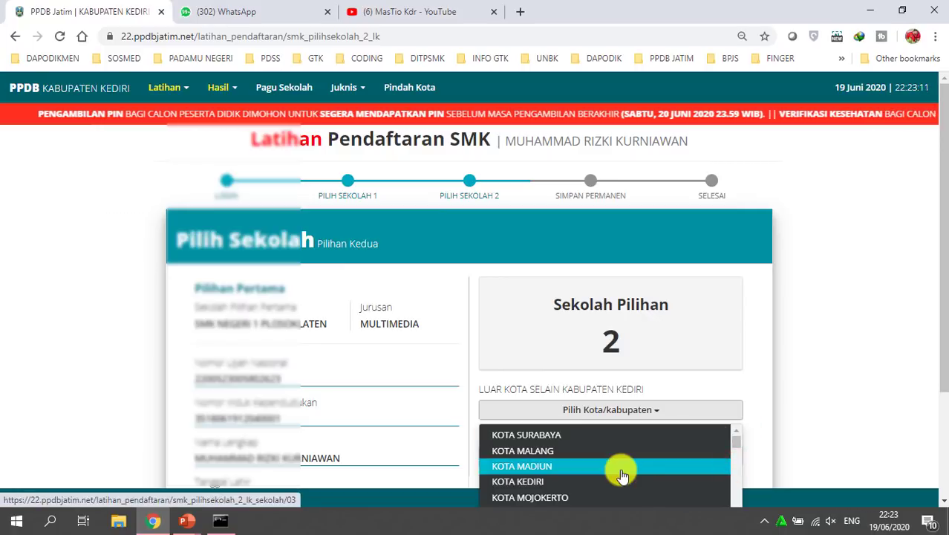
scroll(622, 473, "down", 1)
scroll(622, 474, "up", 1)
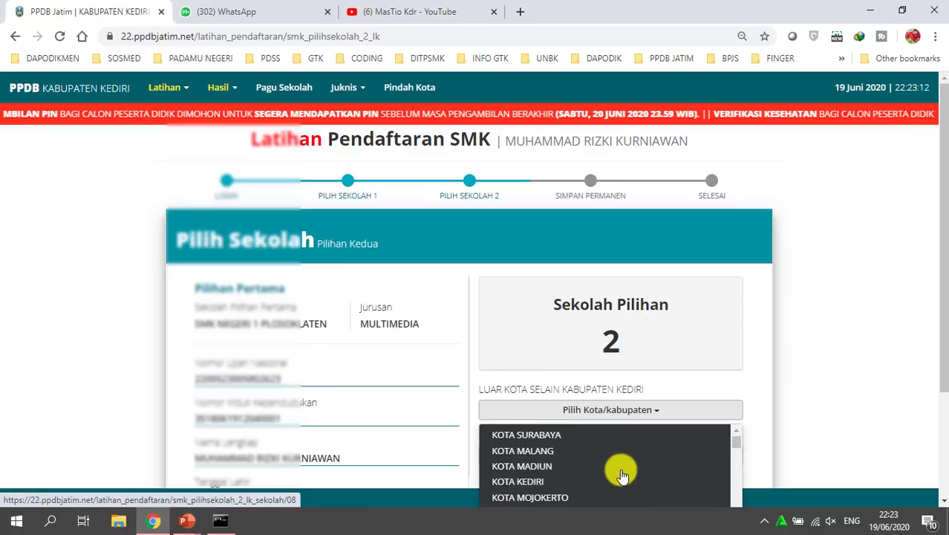
left_click(533, 449)
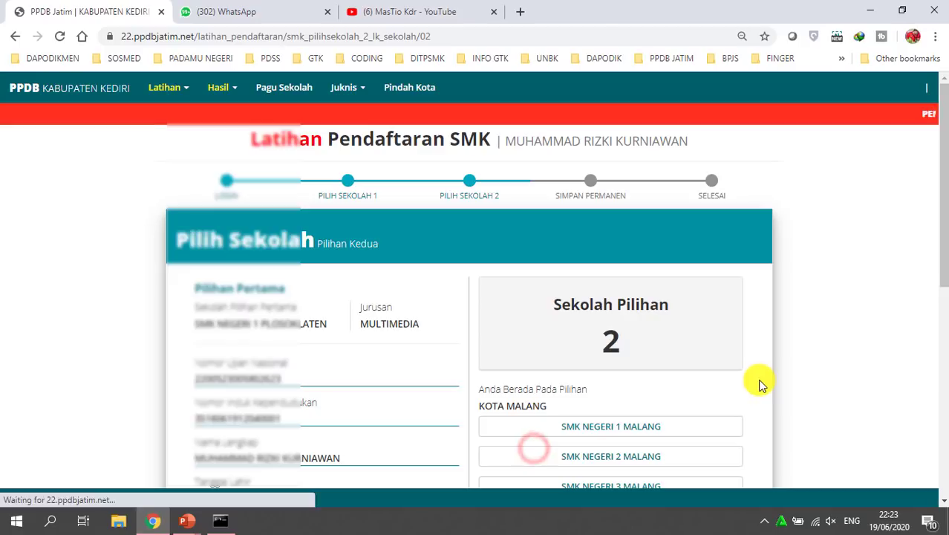
Select SMK NEGERI 1 MALANG with the TEKNIK AUDIO VIDEO program and dismiss the health notice
scroll(698, 375, "down", 2)
left_click(611, 289)
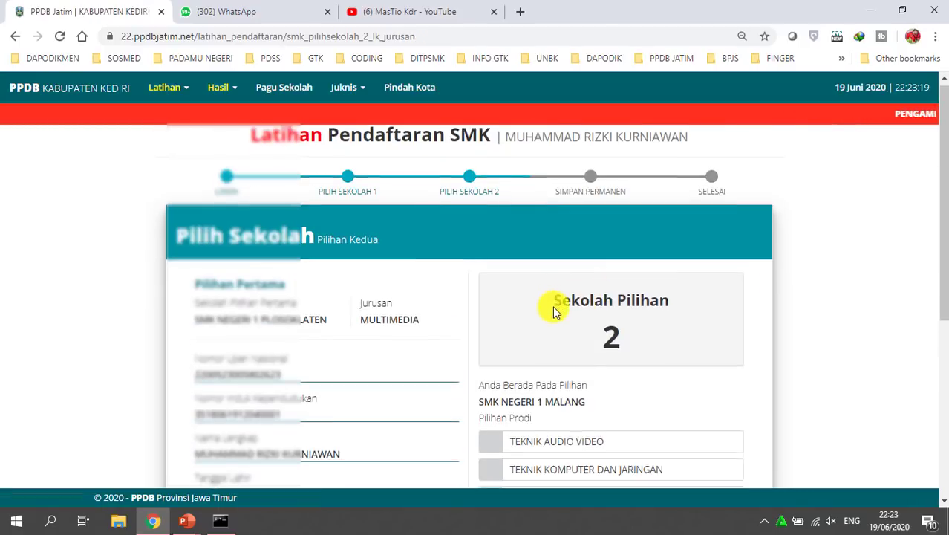
scroll(551, 307, "down", 3)
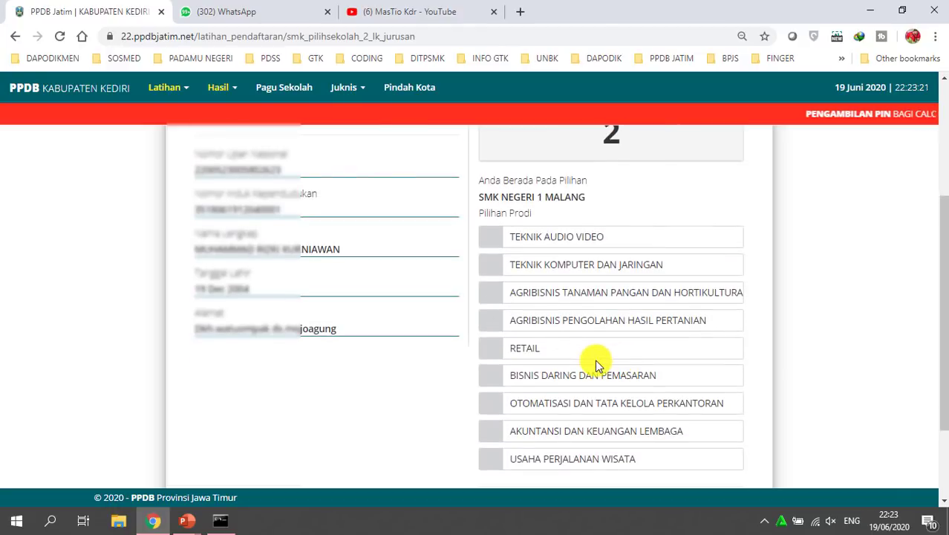
scroll(597, 361, "up", 1)
left_click(520, 303)
left_click(464, 395)
scroll(709, 448, "down", 2)
scroll(710, 448, "down", 1)
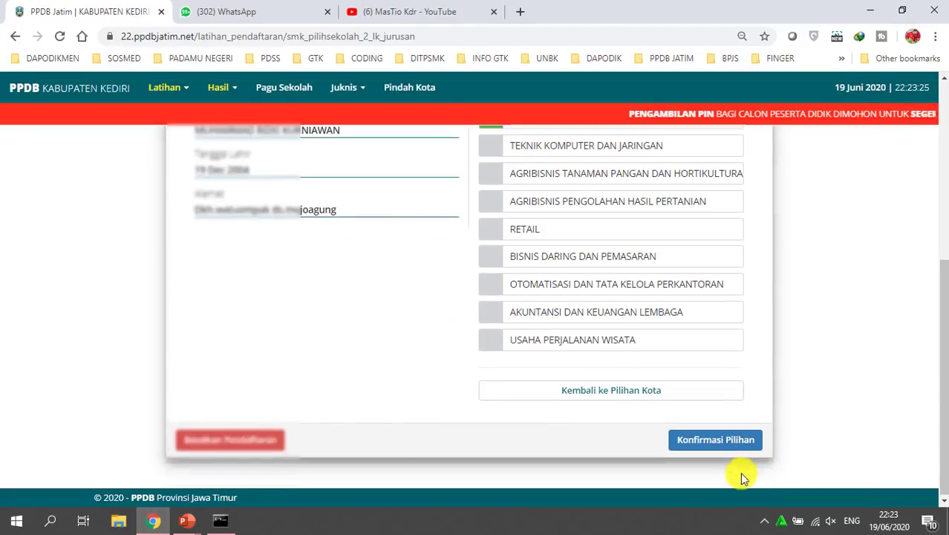
Submit the second choice with Konfirmasi Pilihan and answer 'Ya, Saya sudah yakin'
left_click(714, 438)
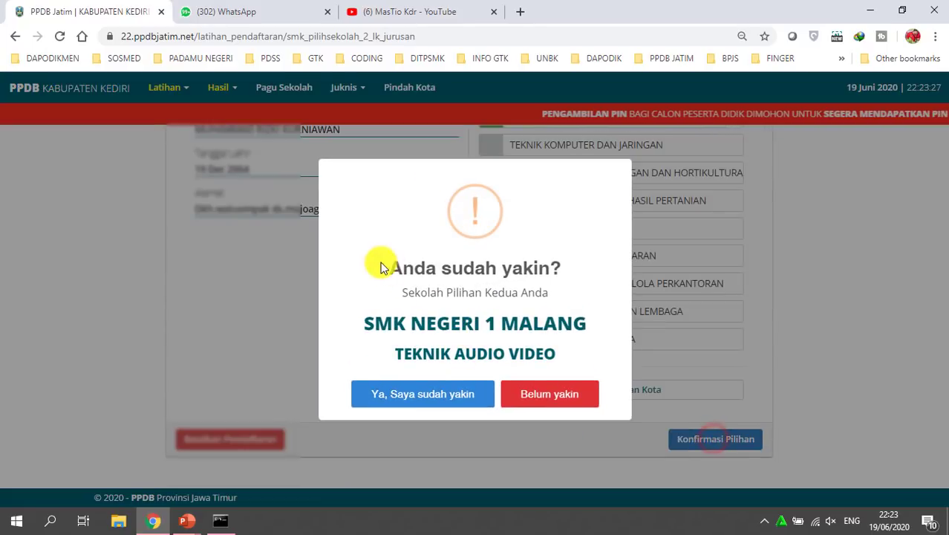
left_click_drag(384, 263, 549, 275)
left_click(560, 319)
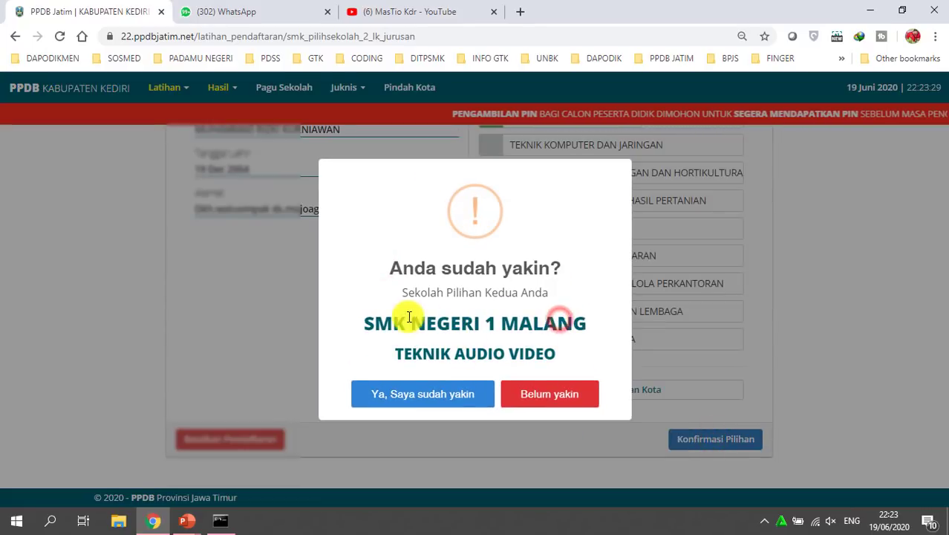
left_click(417, 398)
Review the Multimedia and Teknik Audio Video choices, then confirm with 'Yakin, Simpan Permanen'
left_click_drag(369, 233, 608, 275)
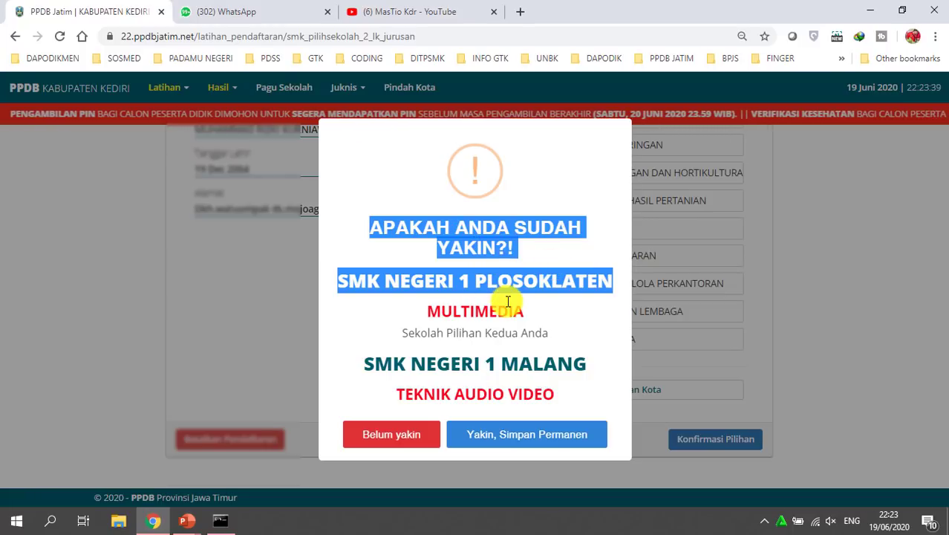
left_click(494, 280)
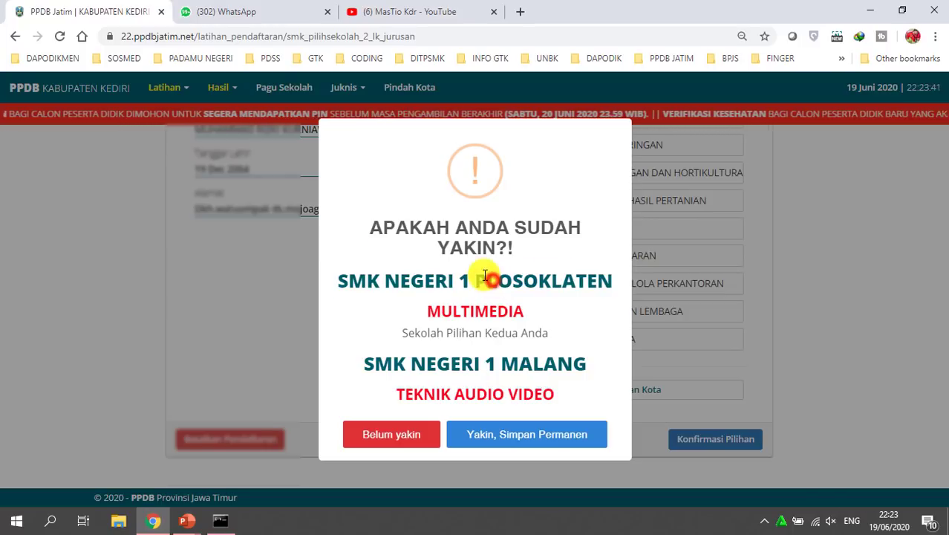
left_click_drag(345, 279, 607, 287)
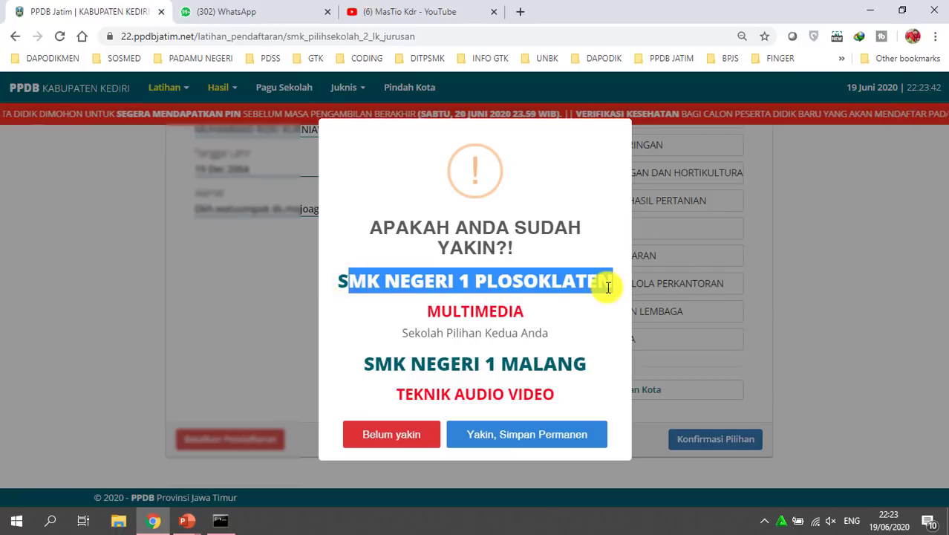
double_click(451, 302)
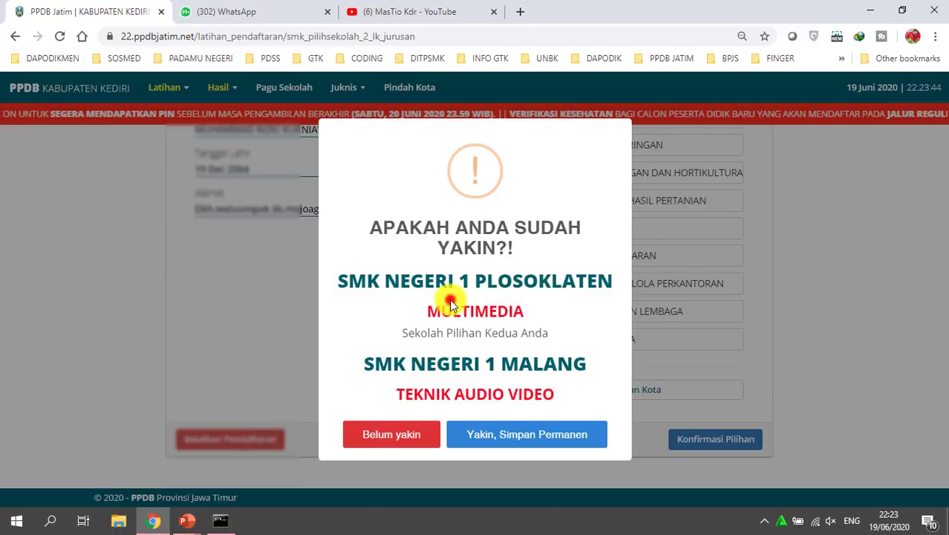
double_click(512, 333)
left_click_drag(364, 363, 602, 382)
left_click(574, 390)
left_click_drag(398, 395, 568, 394)
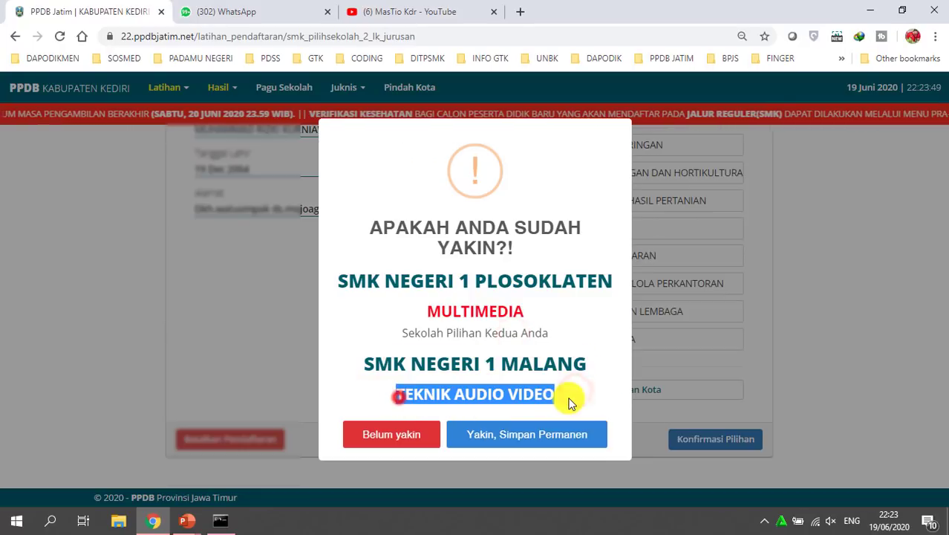
left_click(588, 372)
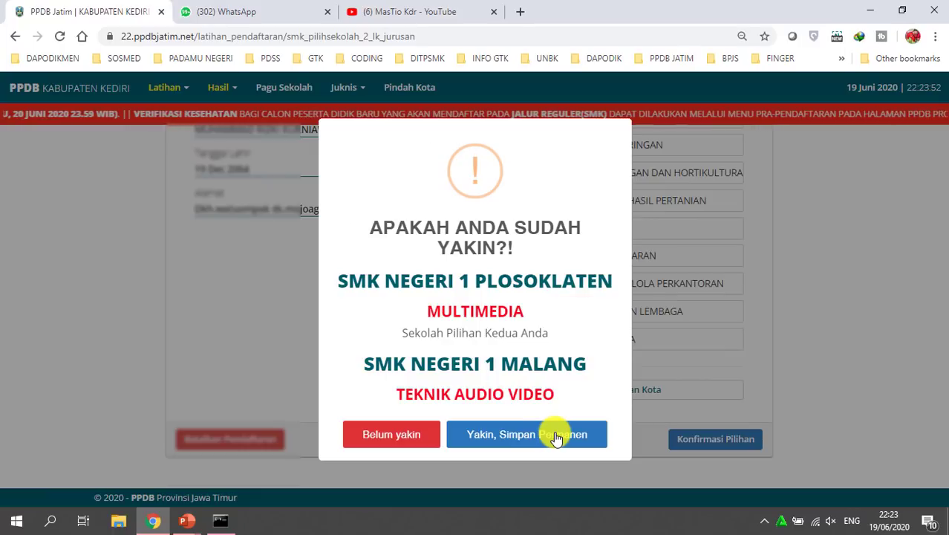
left_click(515, 440)
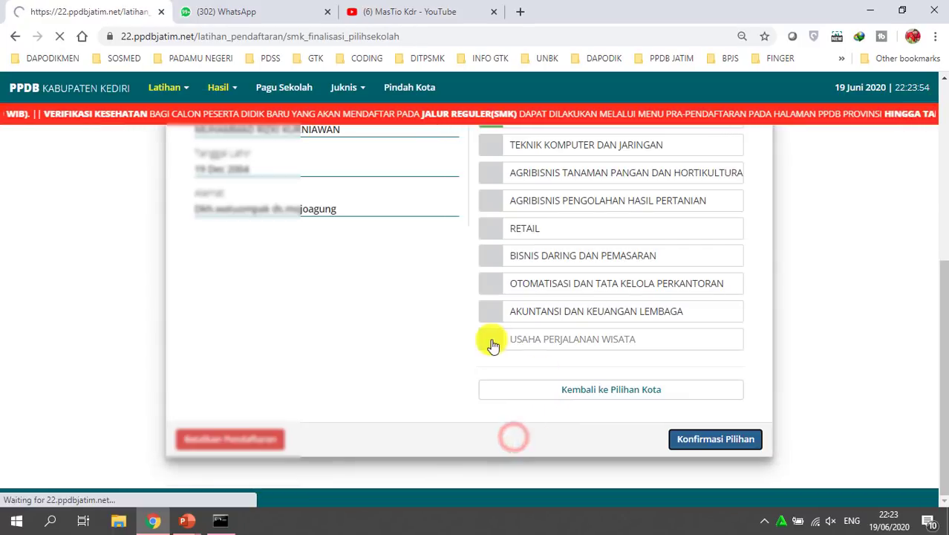
Check SMK NEGERI 1 PLOSOKLATEN and SMK NEGERI 1 MALANG on Konfirmasi Ulang, then click Simpan Permanen
scroll(411, 327, "down", 2)
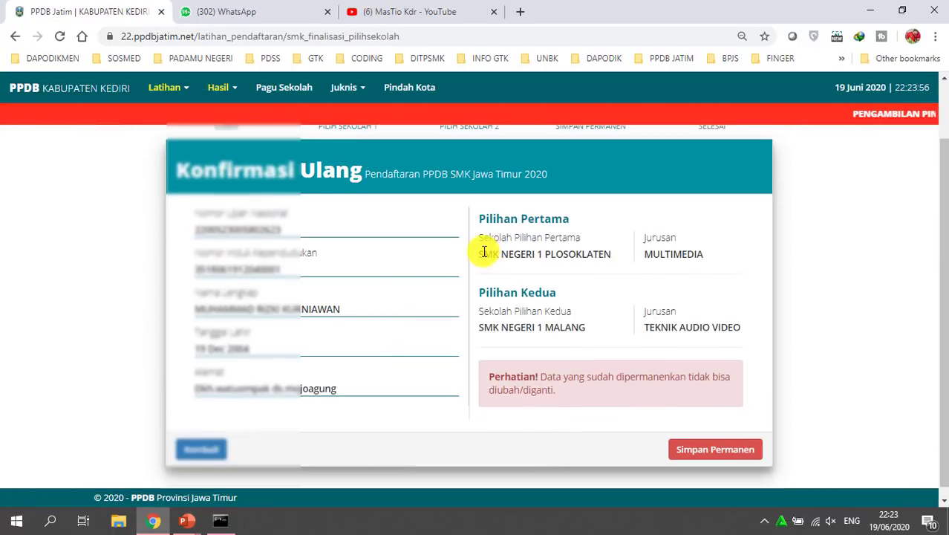
left_click_drag(475, 253, 704, 257)
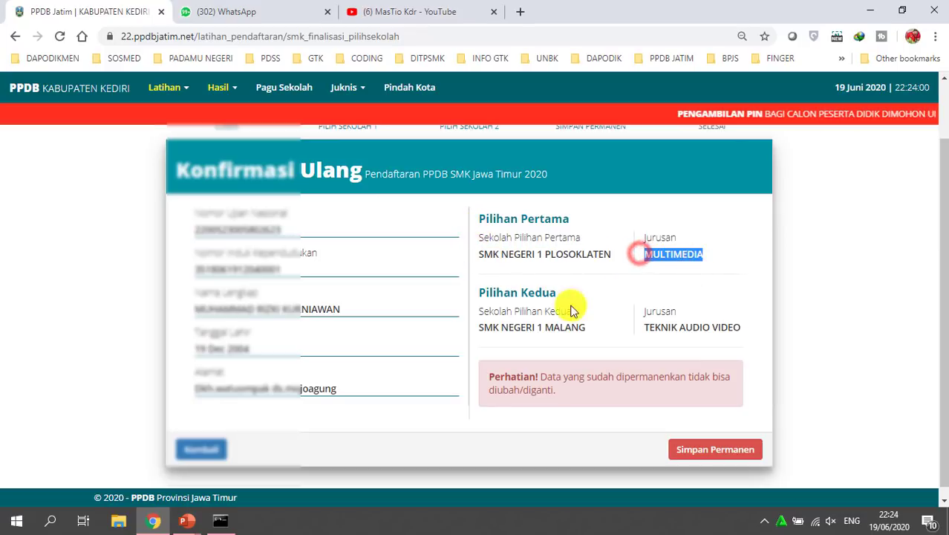
left_click_drag(481, 294, 515, 329)
left_click_drag(515, 329, 736, 324)
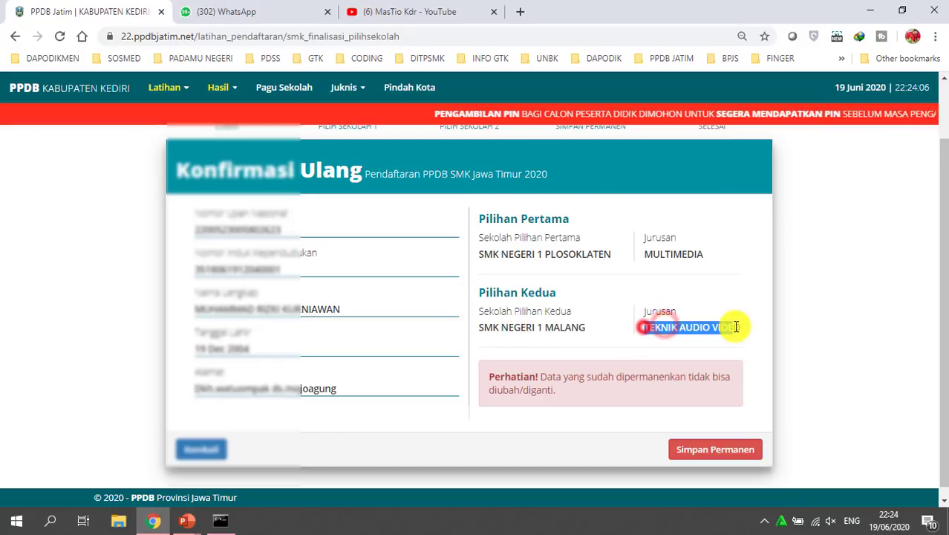
left_click(756, 290)
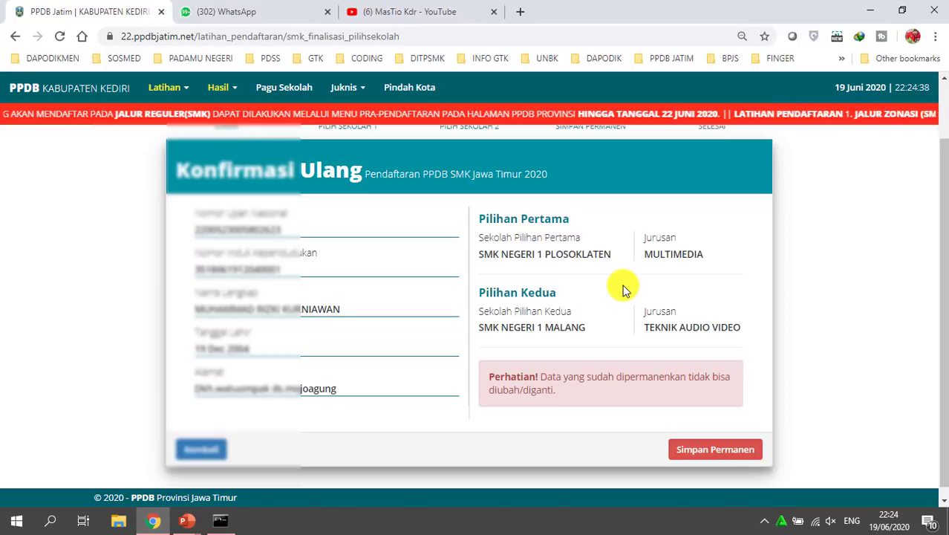
left_click_drag(488, 376, 594, 399)
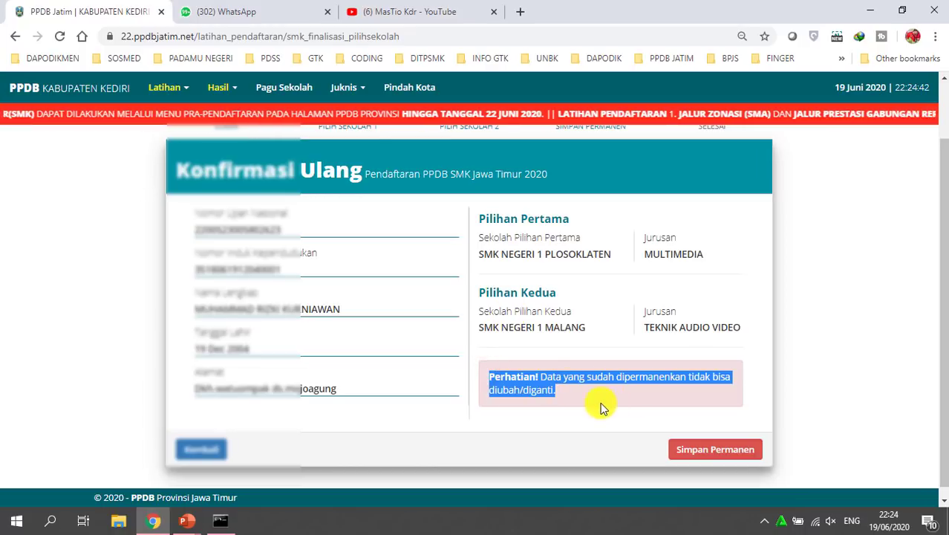
left_click(600, 401)
left_click(696, 453)
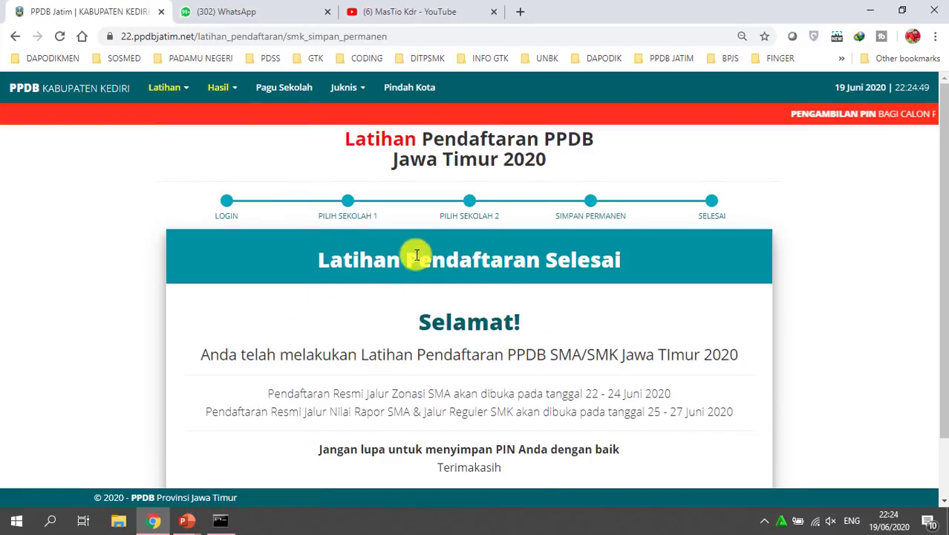
Highlight the completion heading and the Nilai Rapor / SMK Reguler 25 - 27 Juni 2020 dates
left_click_drag(319, 260, 602, 273)
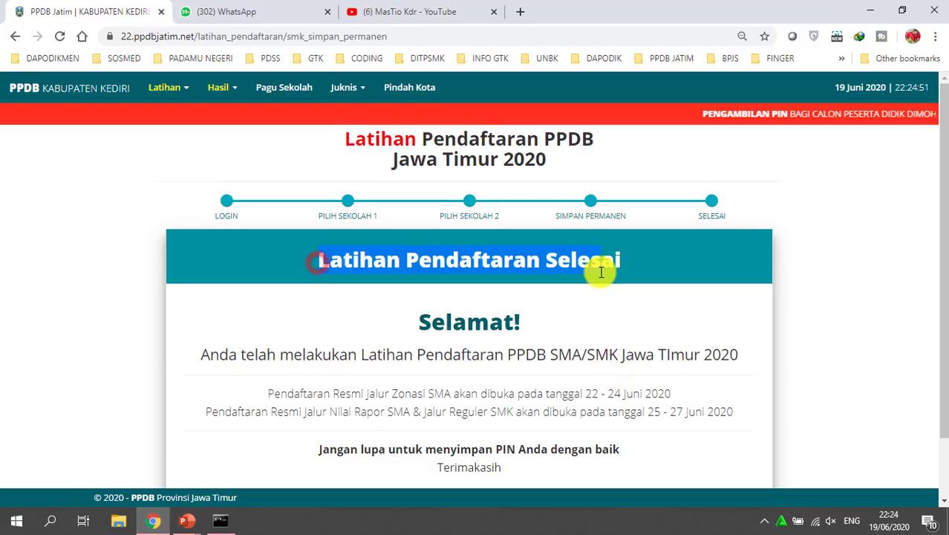
left_click(595, 281)
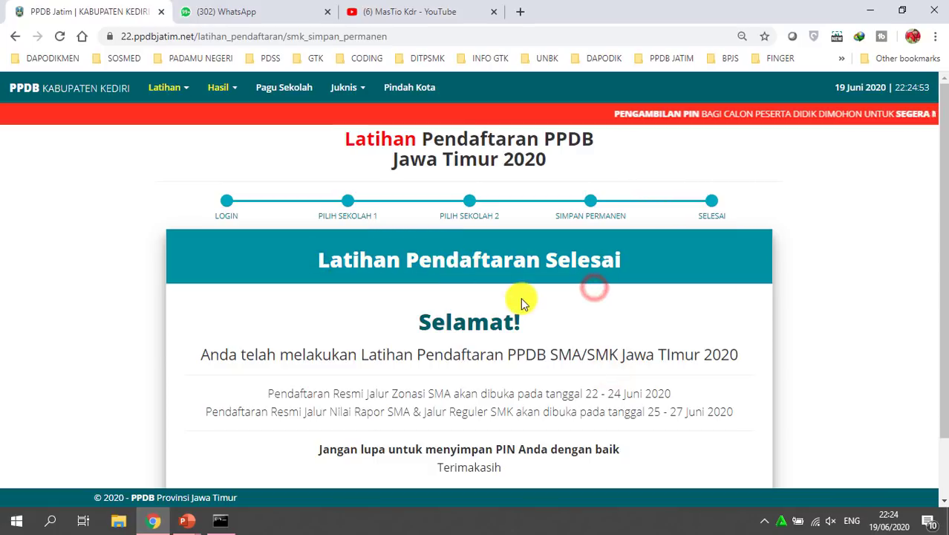
scroll(407, 345, "down", 1)
left_click_drag(208, 341, 749, 346)
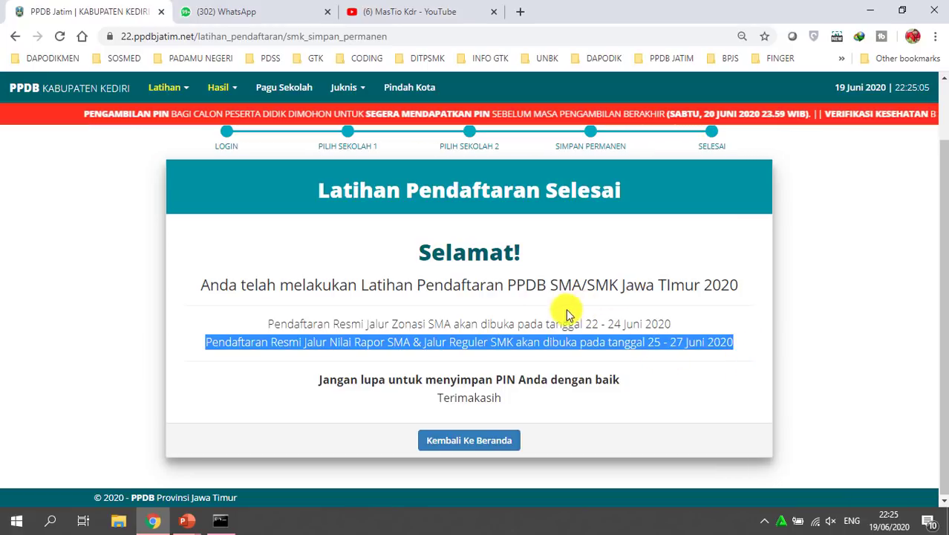
Switch back to the PowerPoint slideshow on the Pemilihan Sekolah Tahap 2 slide
scroll(612, 338, "up", 1)
scroll(612, 338, "down", 1)
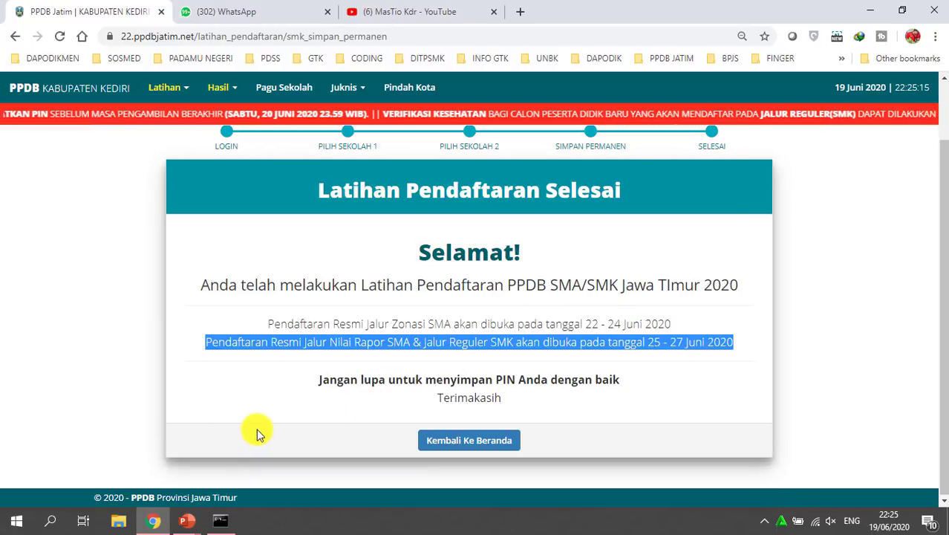
mouse_move(186, 525)
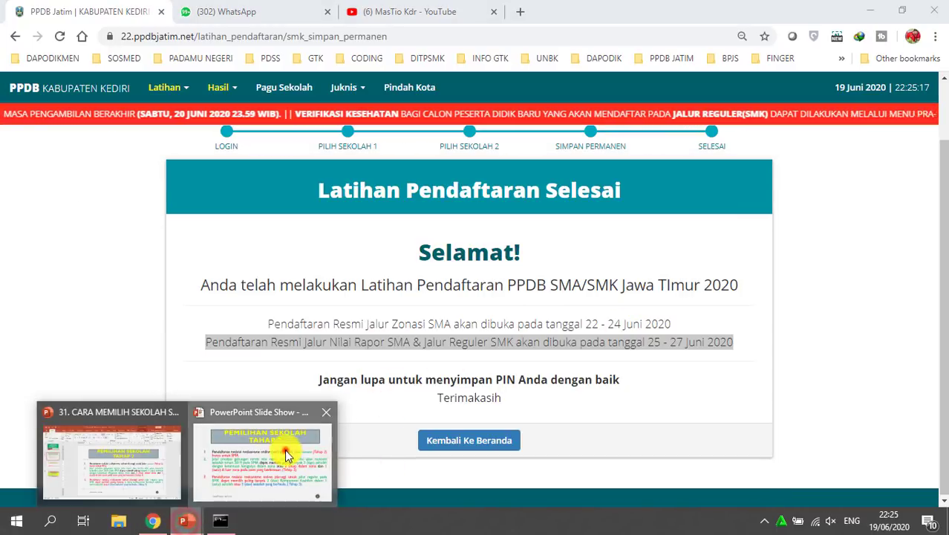
left_click(285, 449)
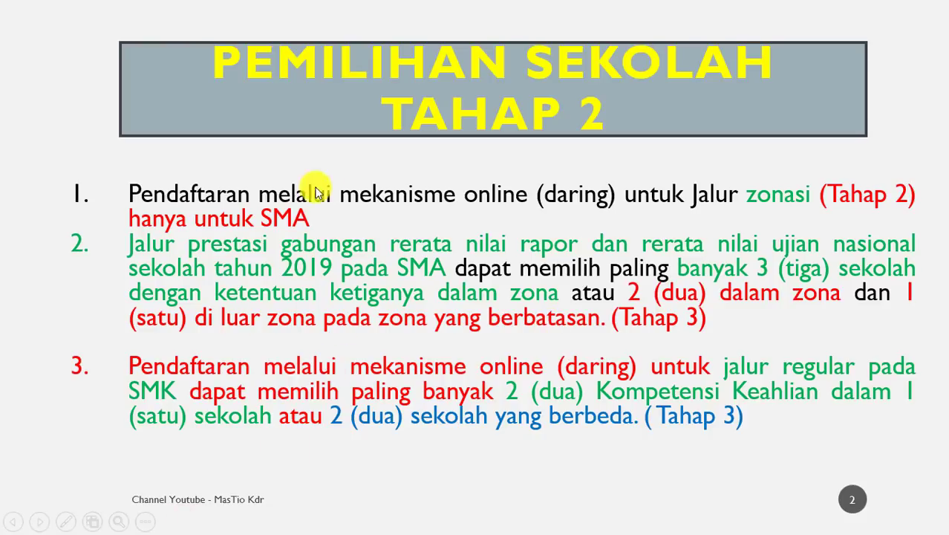